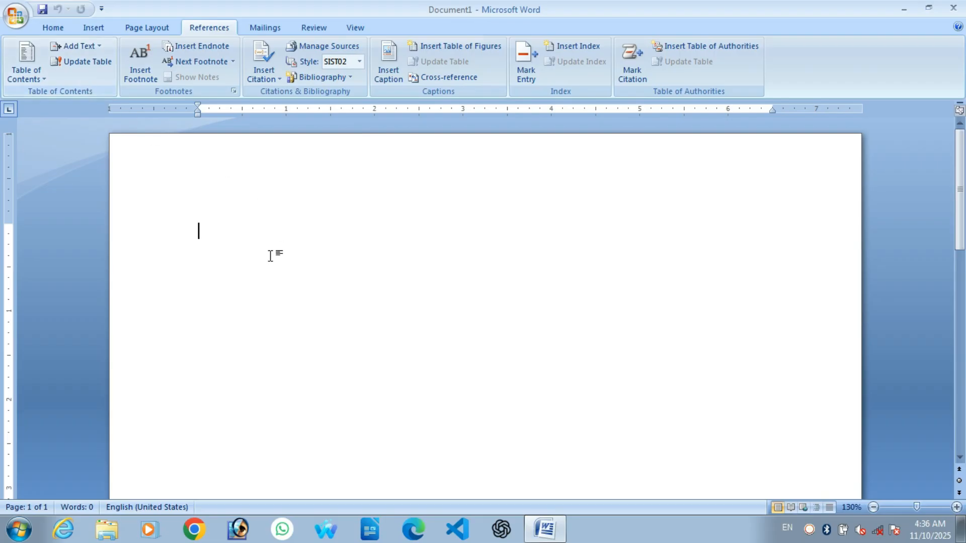
Review the built-in table of contents layouts on the blank document without inserting one
click(34, 77)
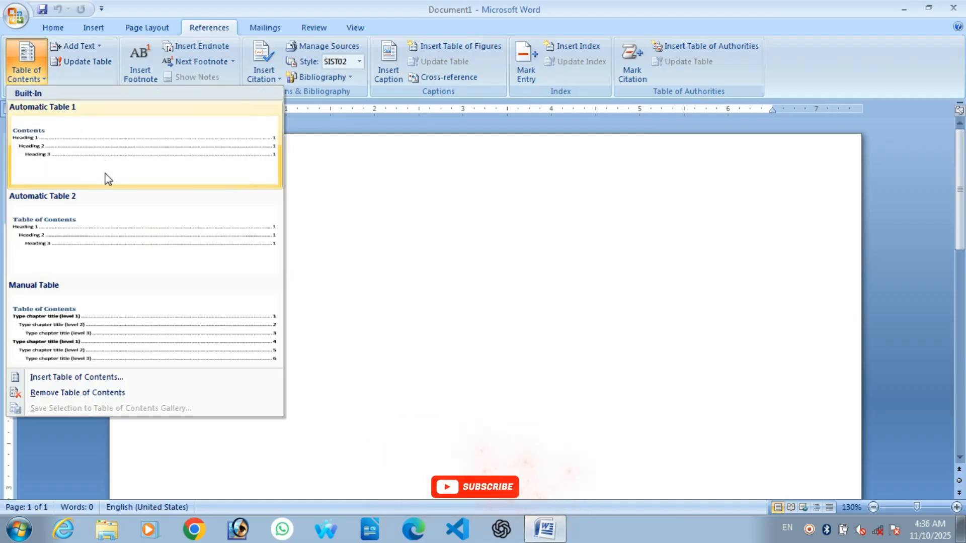
click(348, 233)
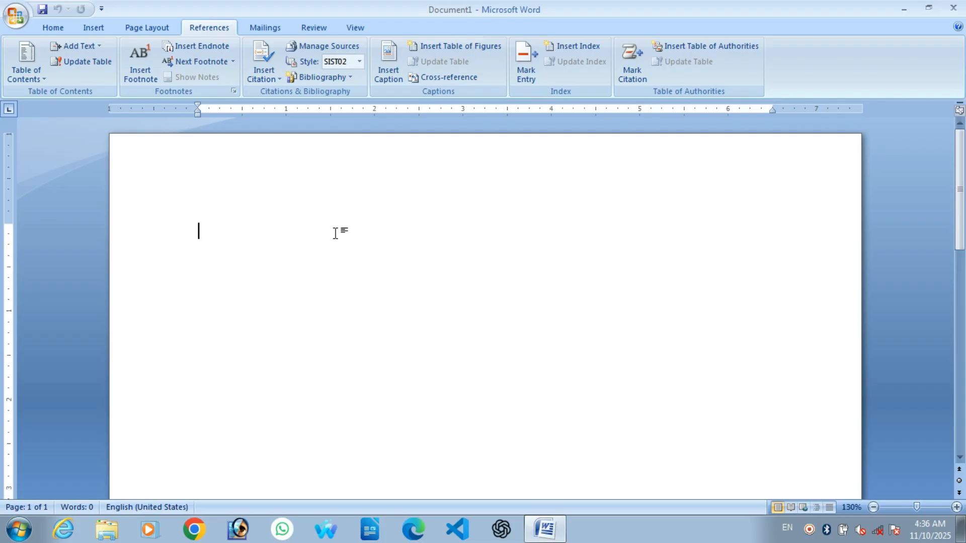
scroll(407, 266, down, 1)
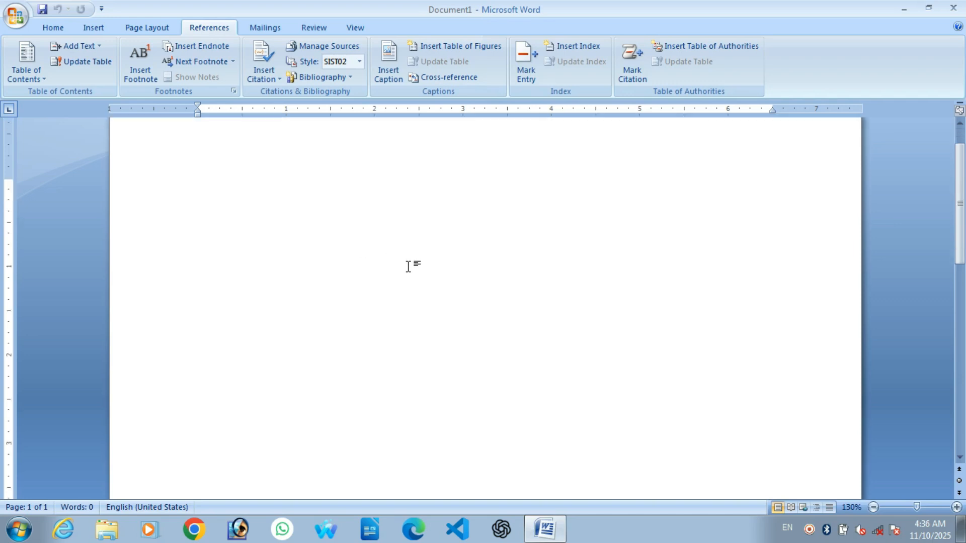
scroll(408, 267, up, 1)
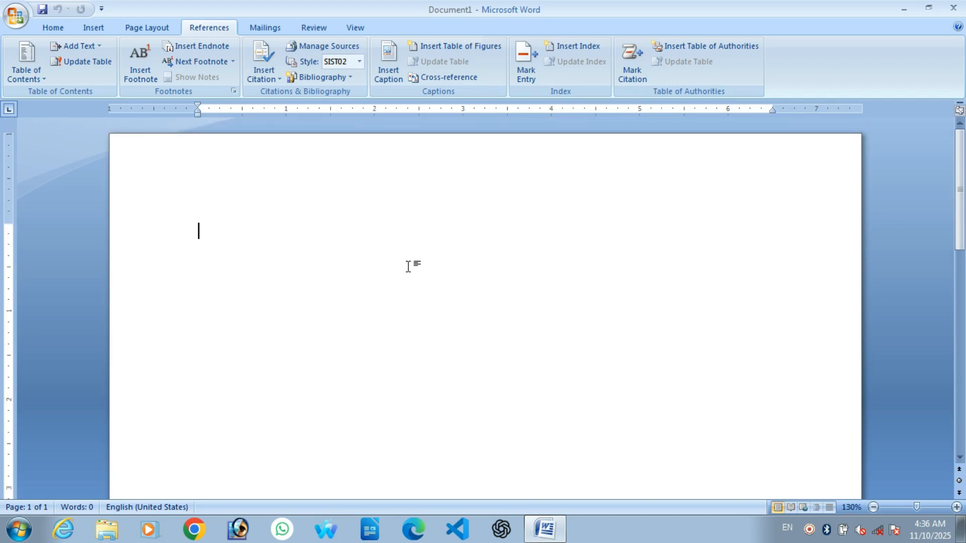
Insert a page break after the blank first page and place the cursor at the start of page 2
scroll(408, 266, down, 1)
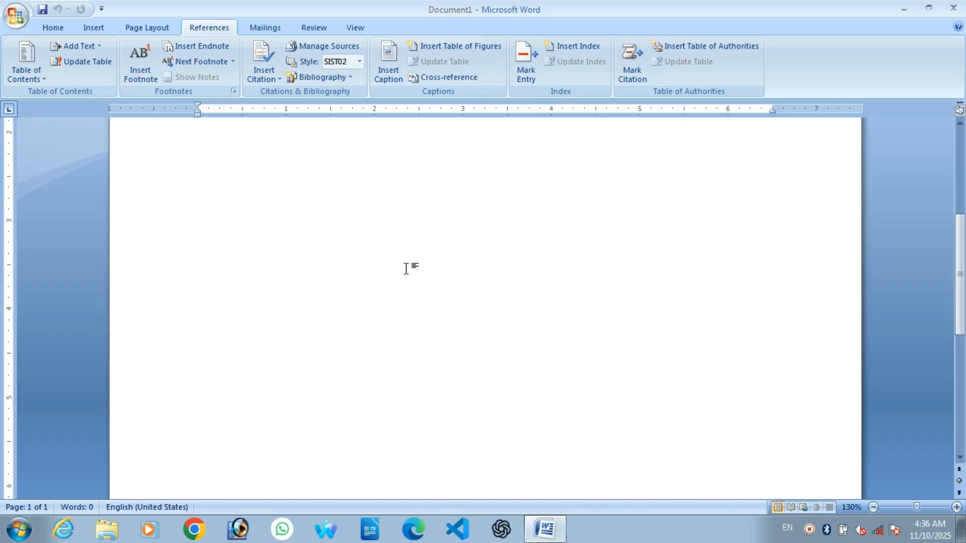
key(ctrl+Return)
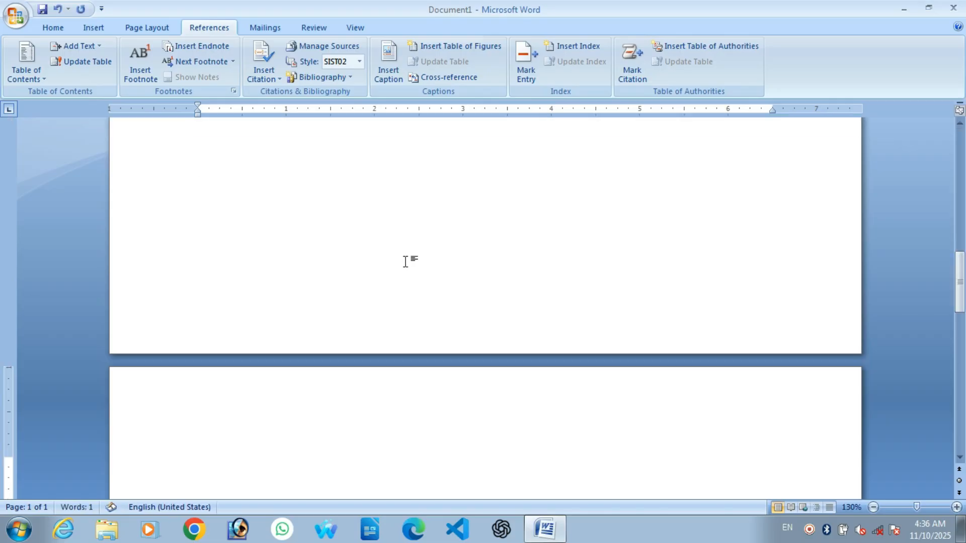
scroll(405, 261, down, 5)
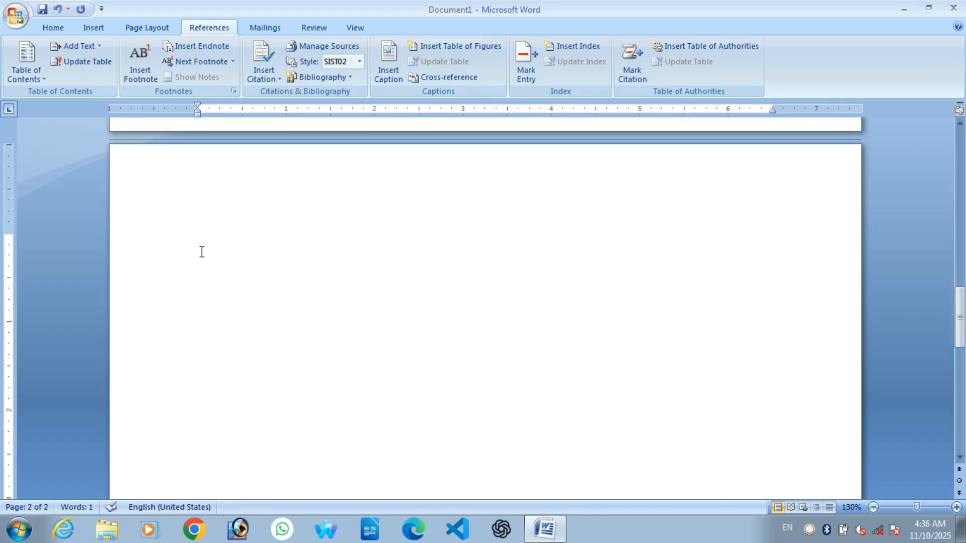
drag(202, 253, 201, 258)
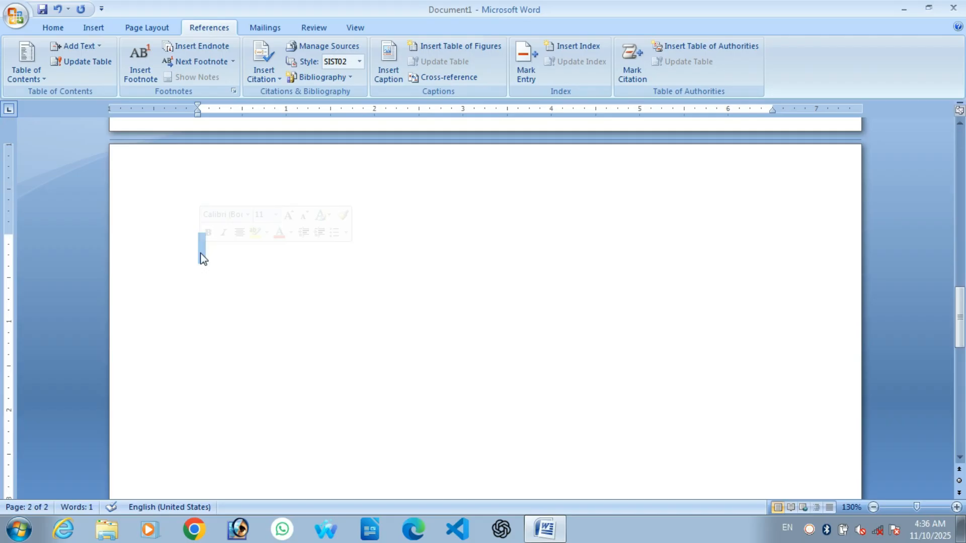
click(215, 251)
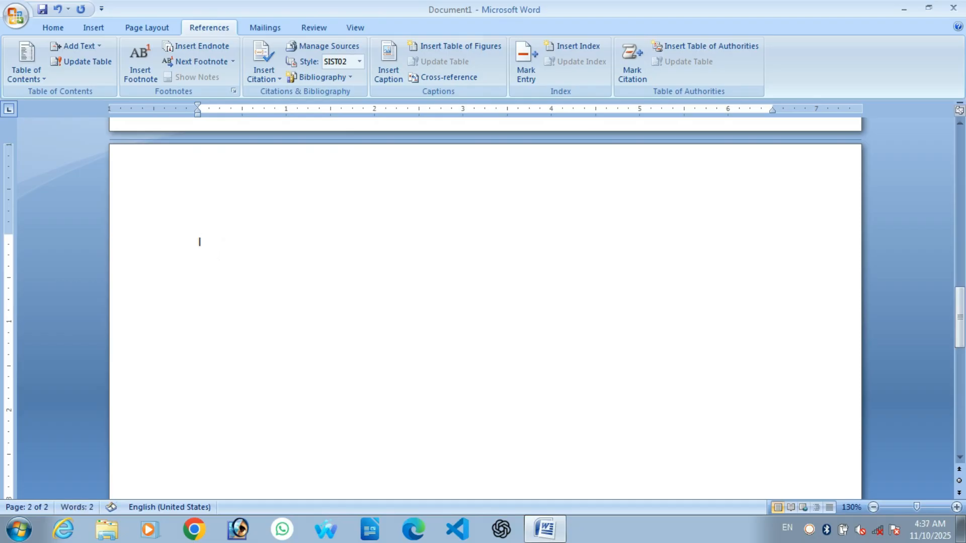
Enter the heading "Introduction" on page 2 and generate sample paragraphs below it with =rand()
text(Introduction)
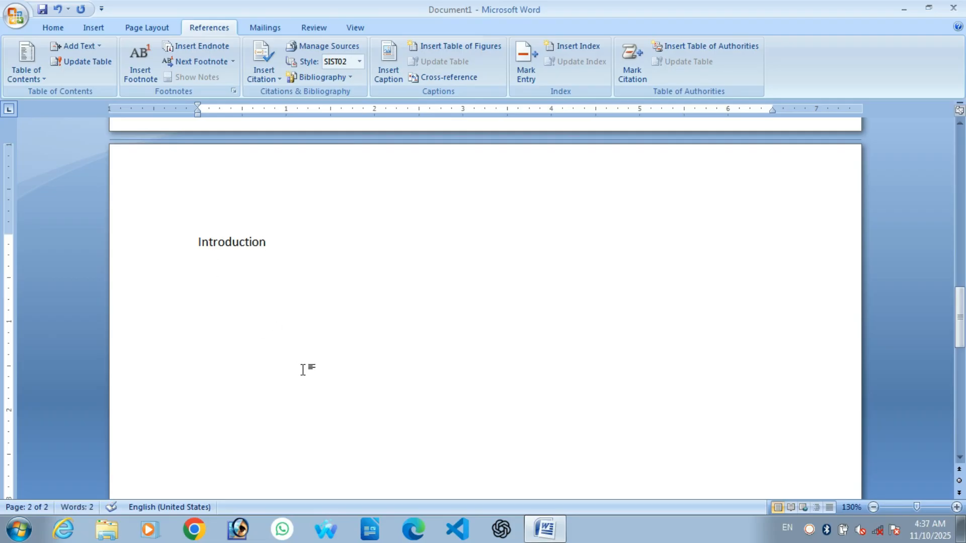
key(Return)
text(=rand())
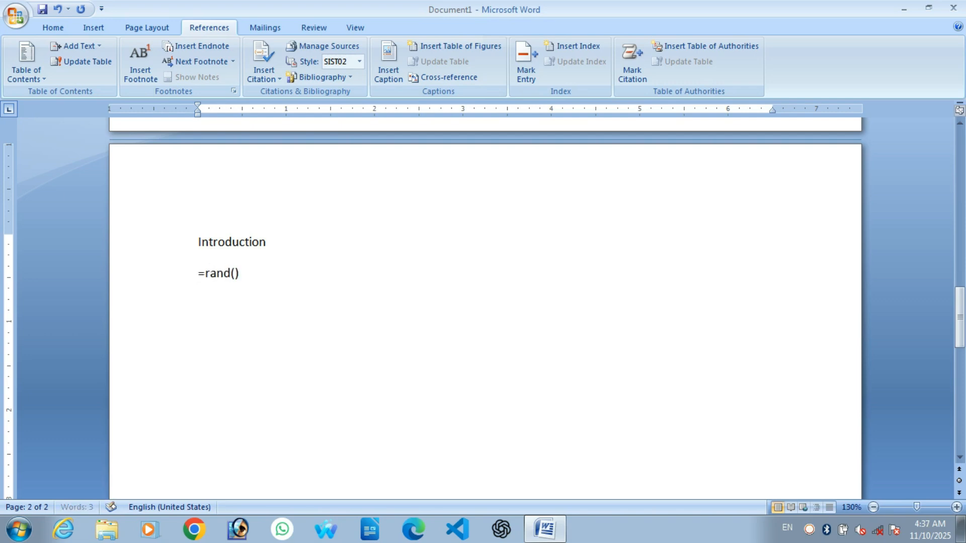
key(Return)
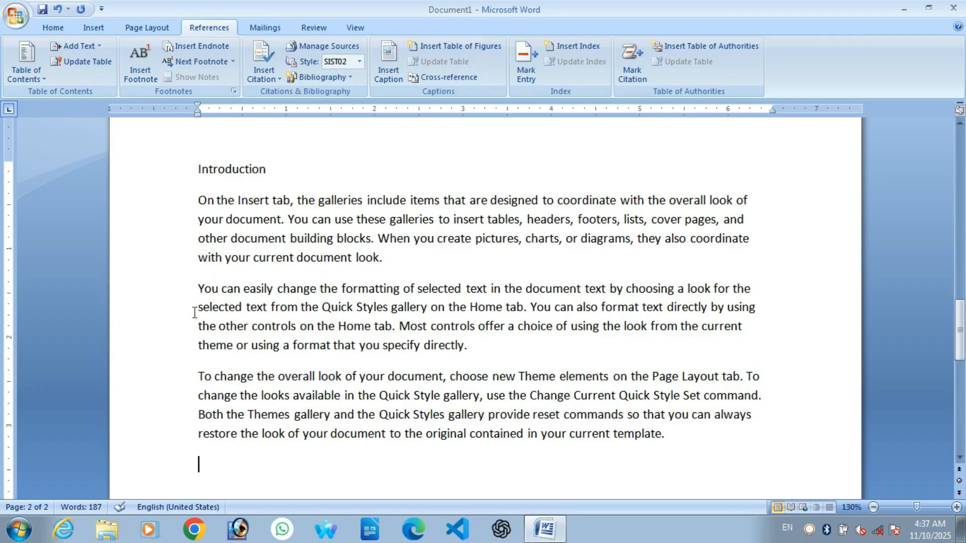
Add the heading "Characteristics of computer" below the sample text and generate filler paragraphs under it with =lorem()
scroll(198, 306, down, 3)
scroll(205, 302, down, 1)
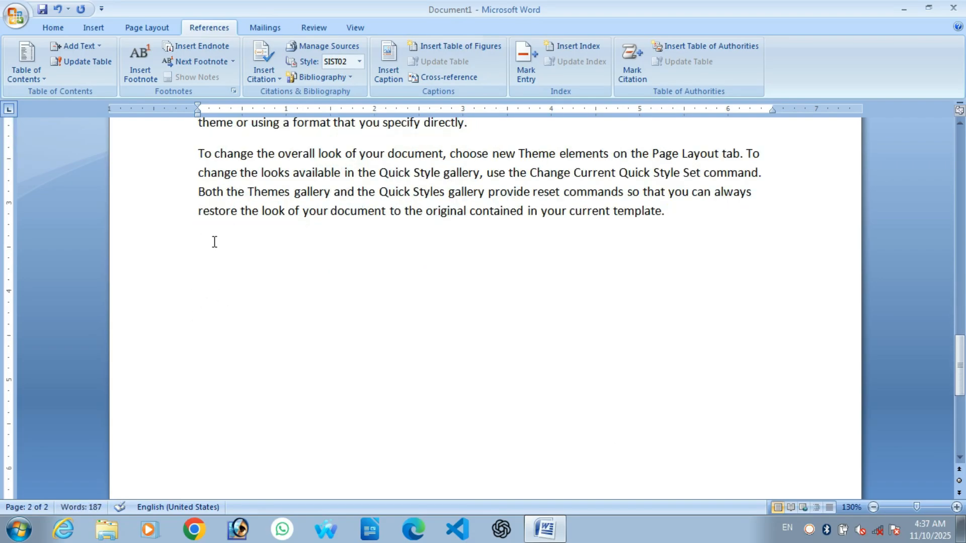
text(Characteristics of computer)
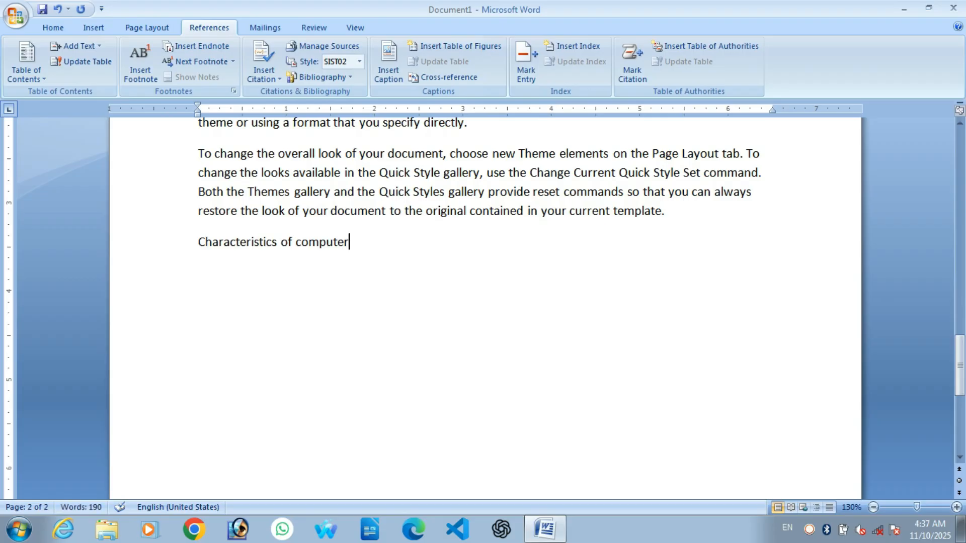
key(Return)
text(=lorem())
key(Return)
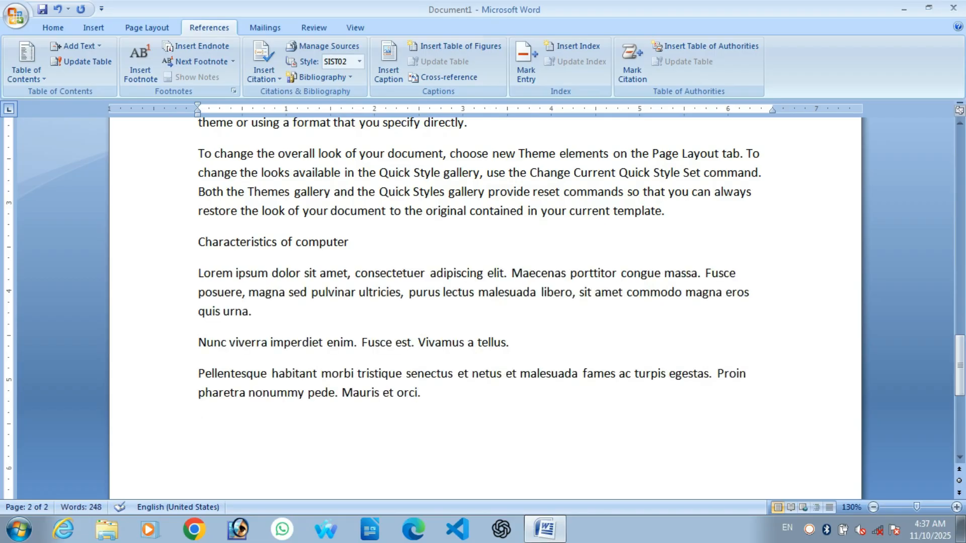
Leave an empty paragraph after the lorem text and add the heading "Types of Computer"
scroll(170, 284, down, 2)
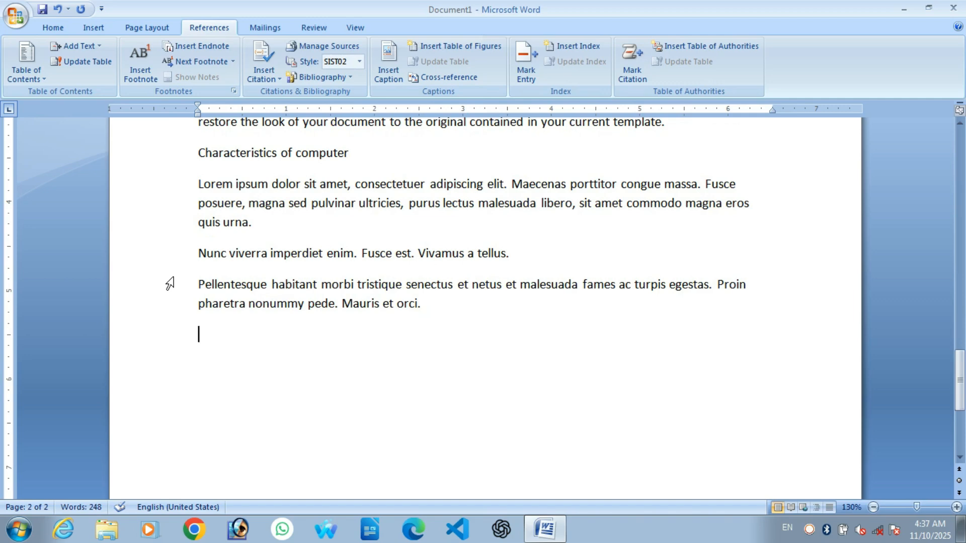
key(Return)
text(types f)
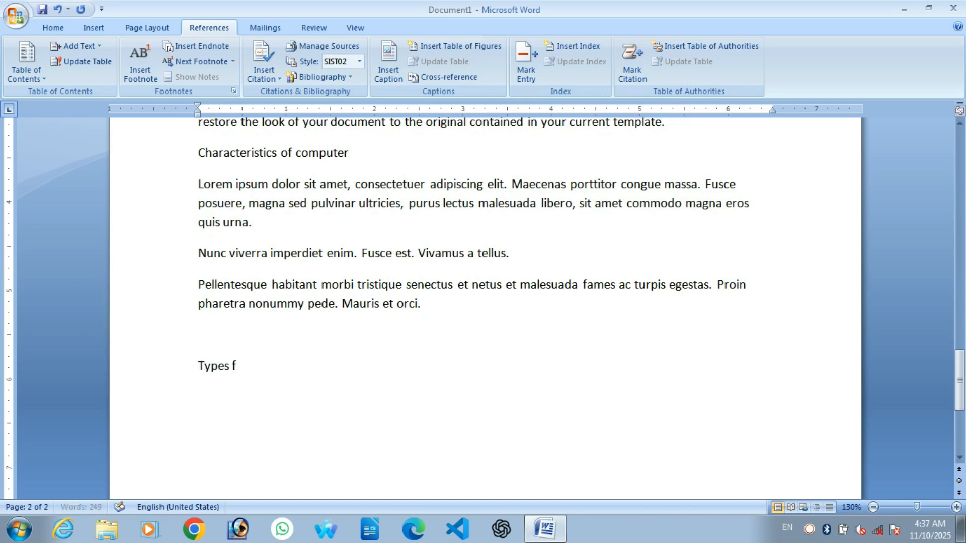
text( Computer)
key(Return)
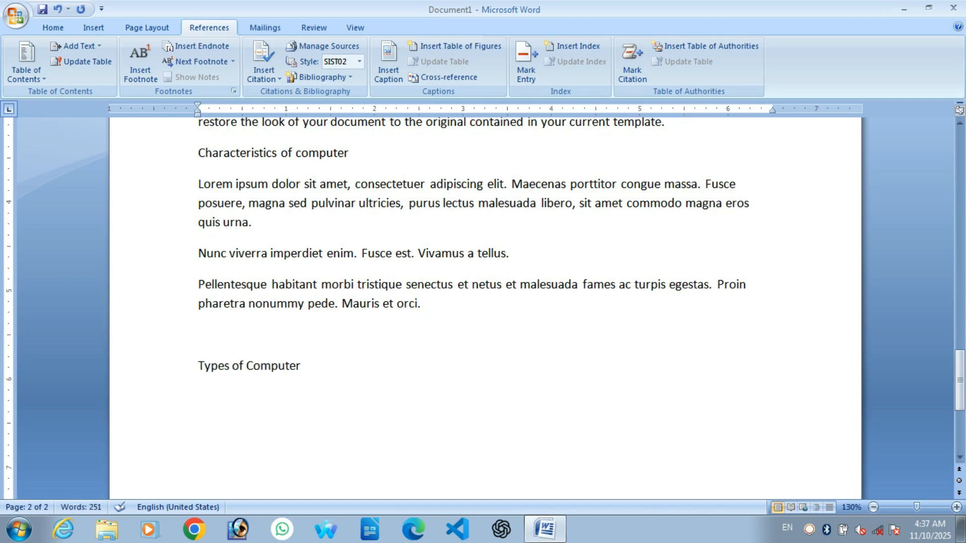
Copy the Introduction paragraph starting "You can easily change the formatting" and paste it three times under "Types of Computer"
scroll(146, 286, up, 4)
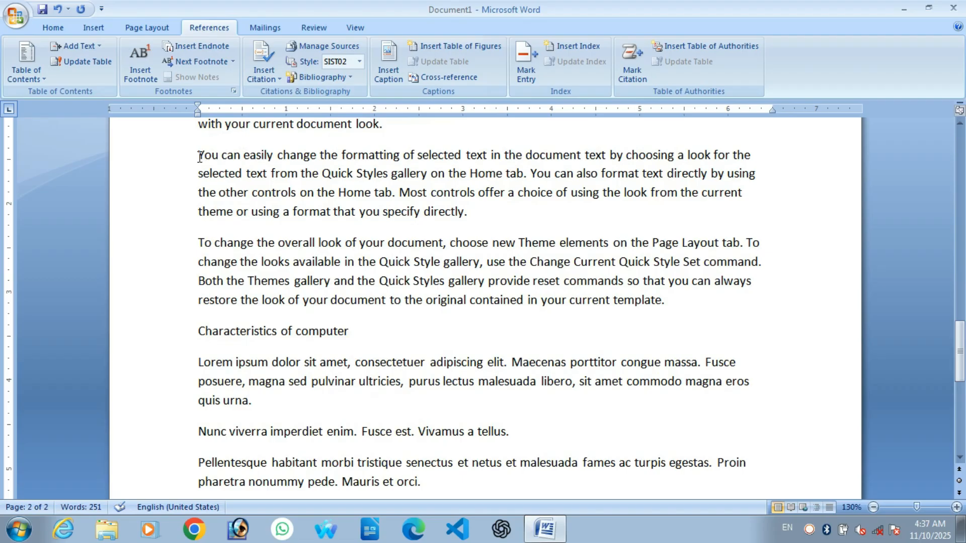
drag(199, 156, 504, 209)
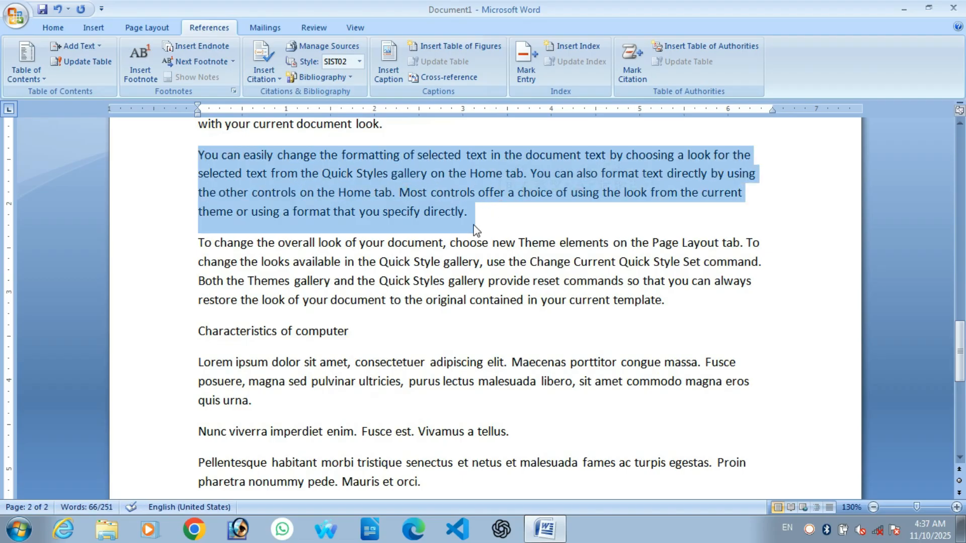
key(ctrl+c)
key(ctrl+End)
key(ctrl+v)
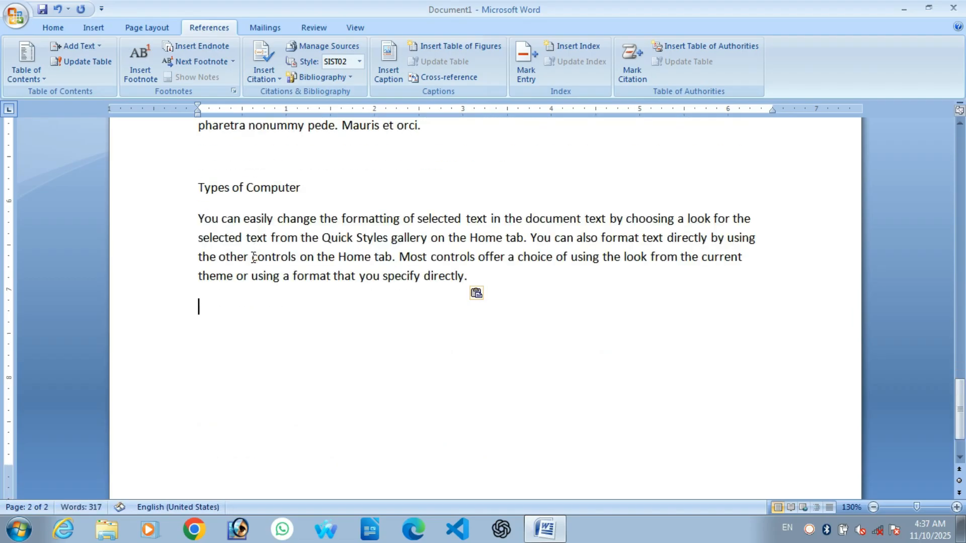
key(ctrl+v)
key(ctrl+v)
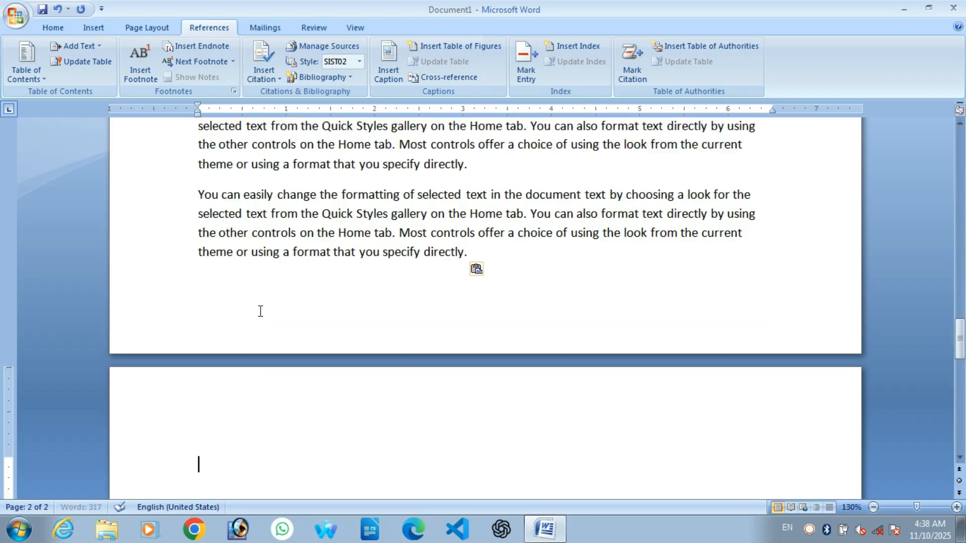
Add the heading "Micro computer" on page 3 and paste the copied paragraph twice below it
scroll(280, 319, down, 3)
scroll(282, 323, up, 9)
scroll(282, 322, up, 5)
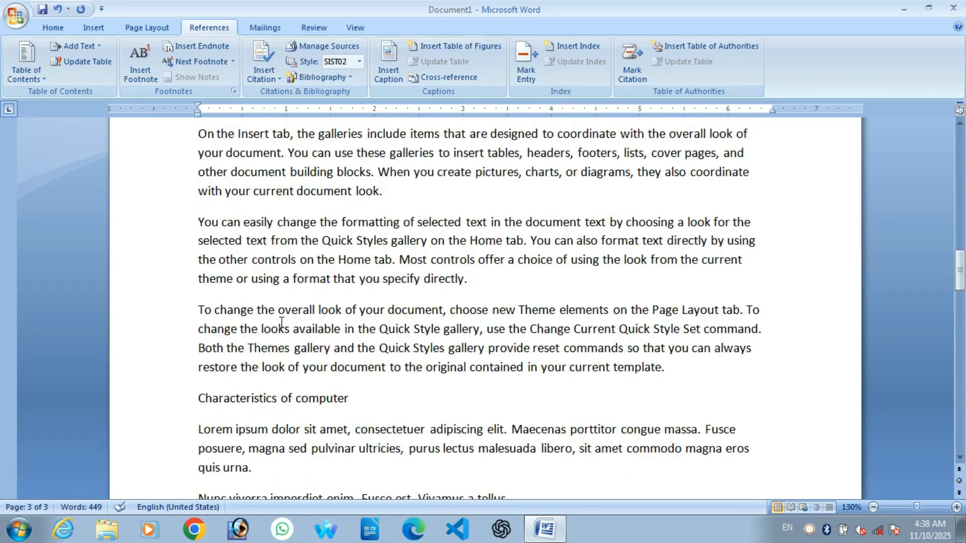
scroll(255, 332, down, 15)
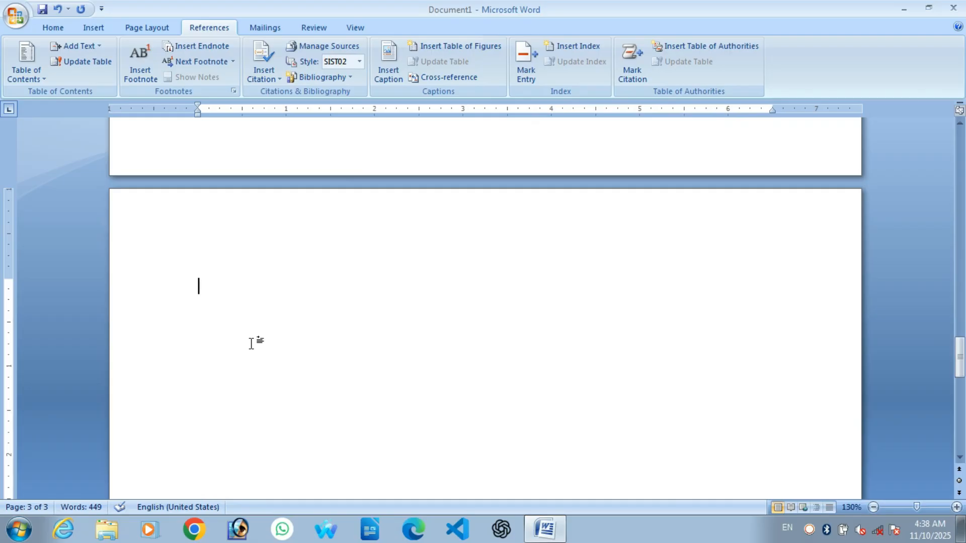
text(Micro computer)
key(Return)
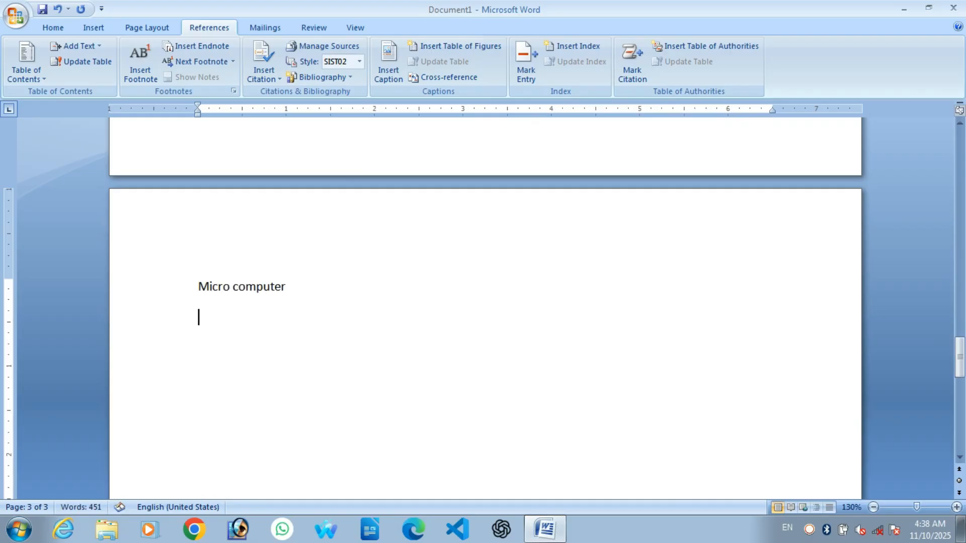
key(ctrl+v)
key(ctrl+v)
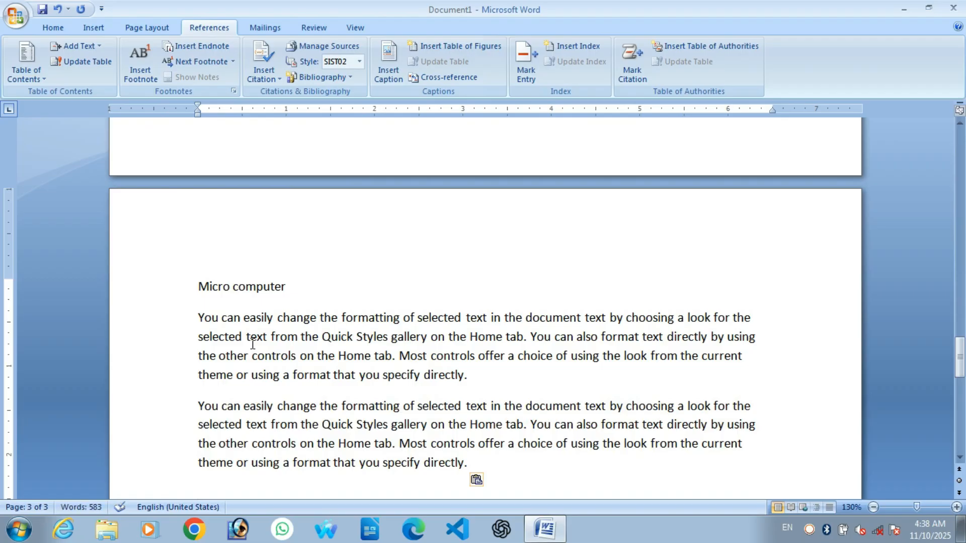
Add the heading "Mini computer" after the Micro computer text and paste the copied paragraph three times below it
text(Mini computer)
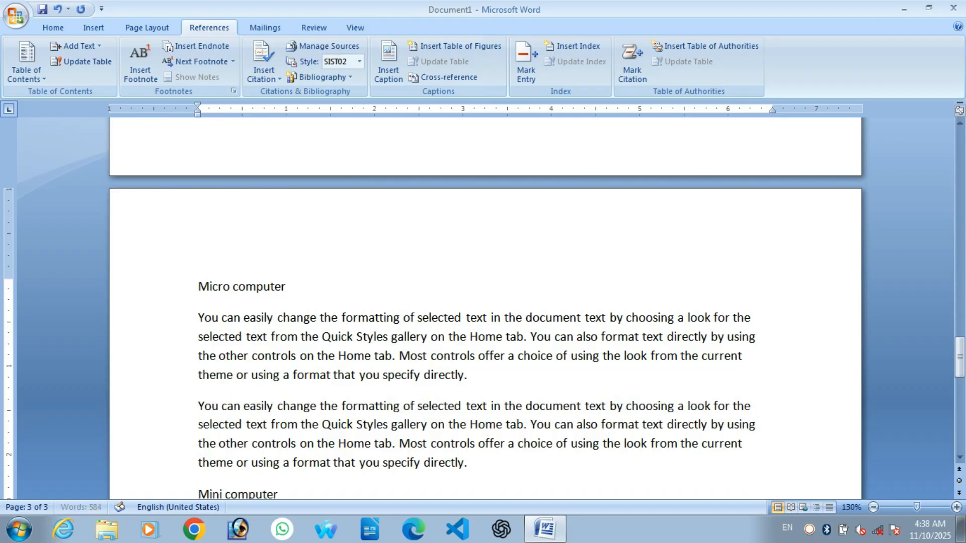
key(Return)
key(ctrl+v)
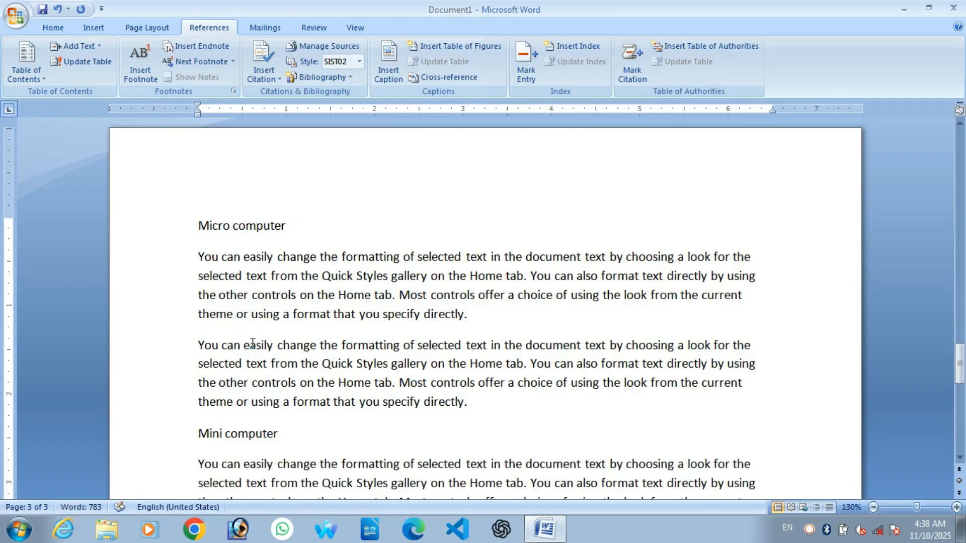
key(ctrl+v)
key(ctrl+v)
Select the "Introduction" heading on page 2 and review the available contents levels and table of contents layouts
scroll(289, 326, up, 12)
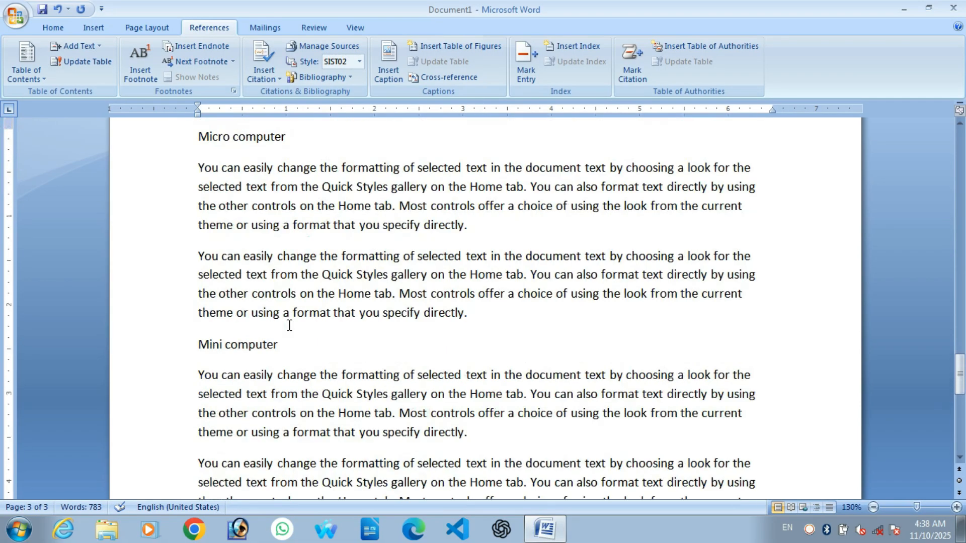
scroll(289, 325, up, 15)
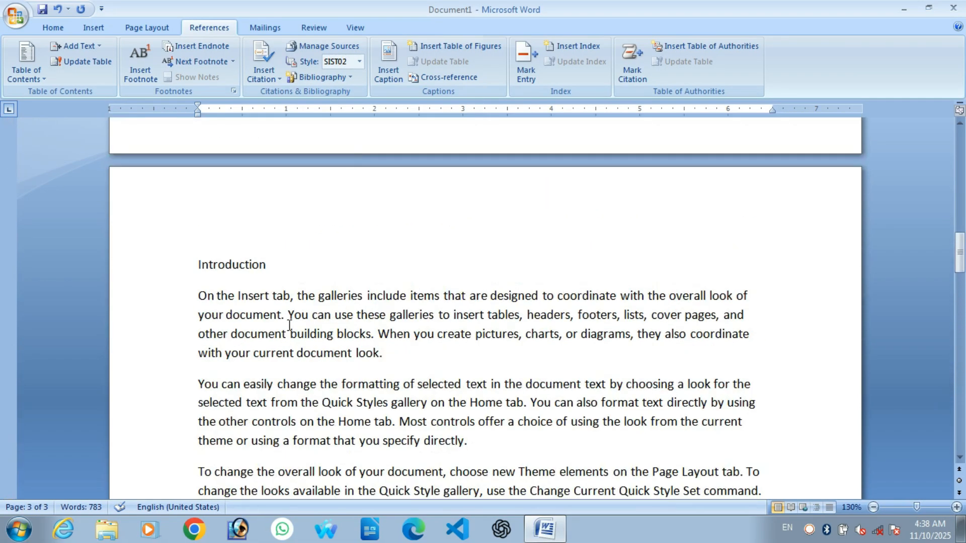
scroll(289, 323, down, 5)
scroll(276, 318, down, 1)
scroll(277, 318, up, 2)
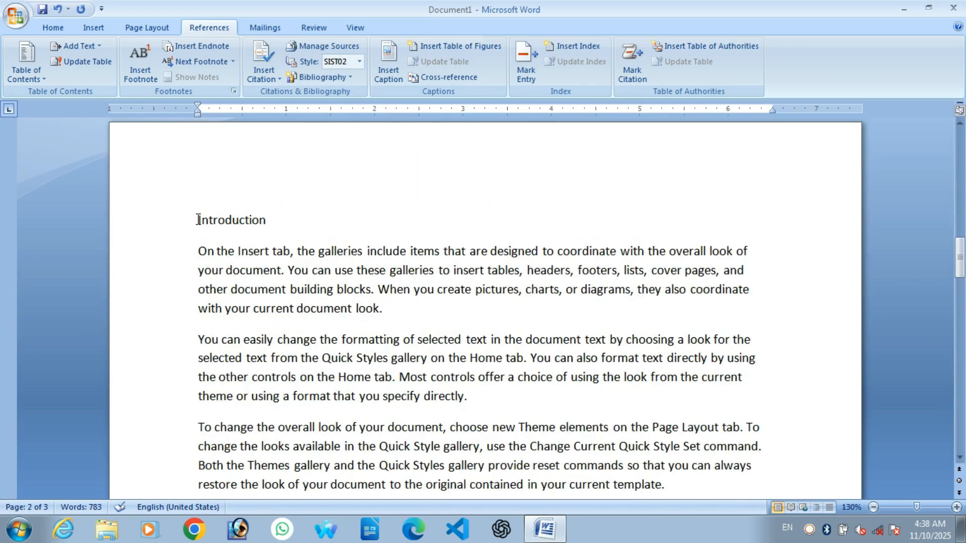
drag(198, 217, 273, 211)
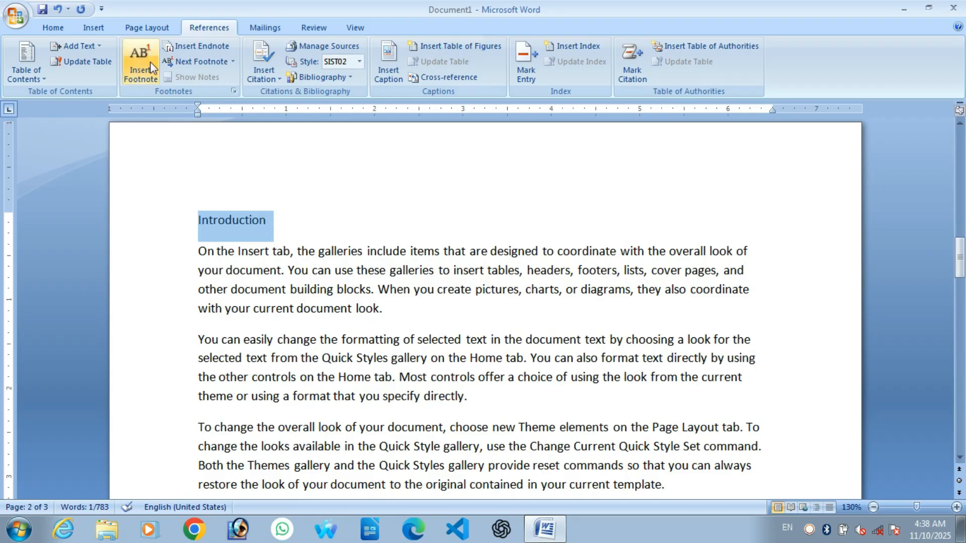
click(72, 48)
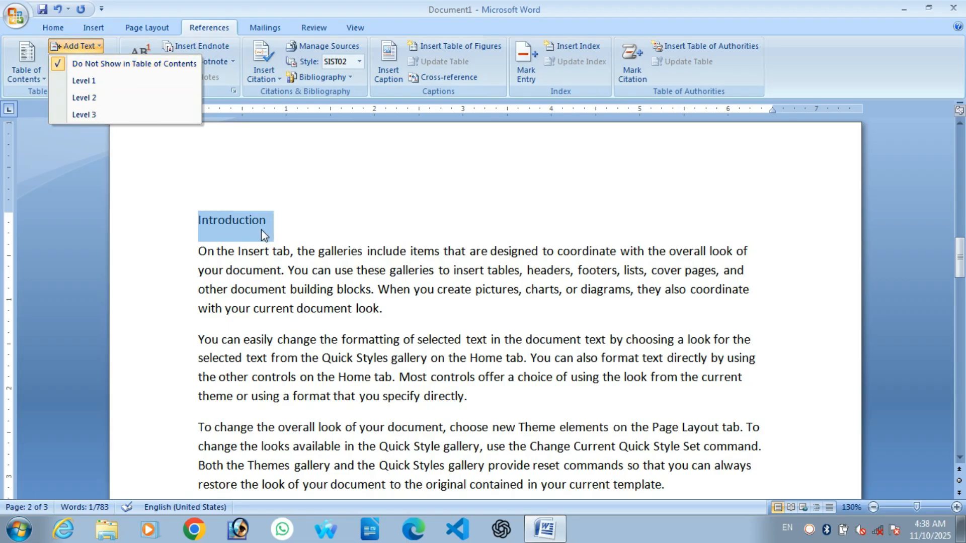
click(26, 70)
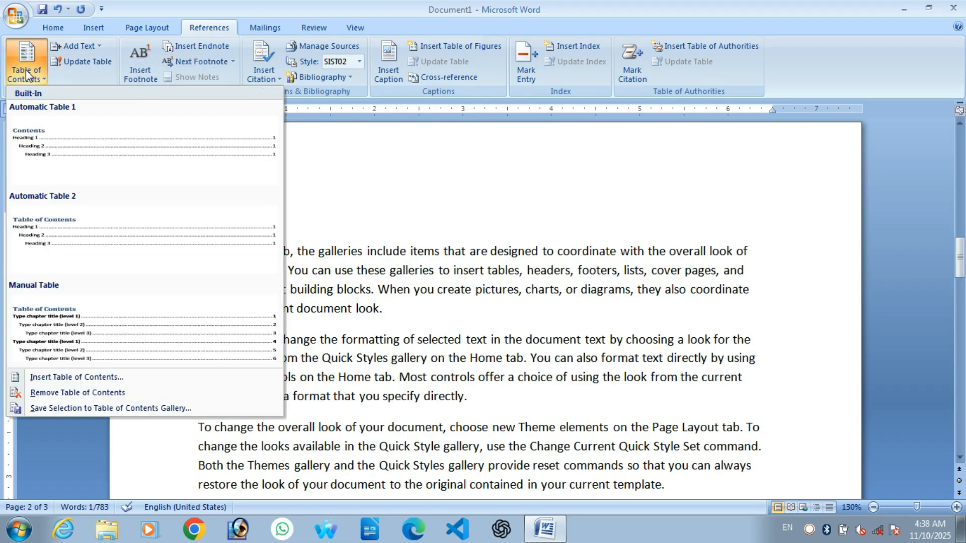
click(326, 187)
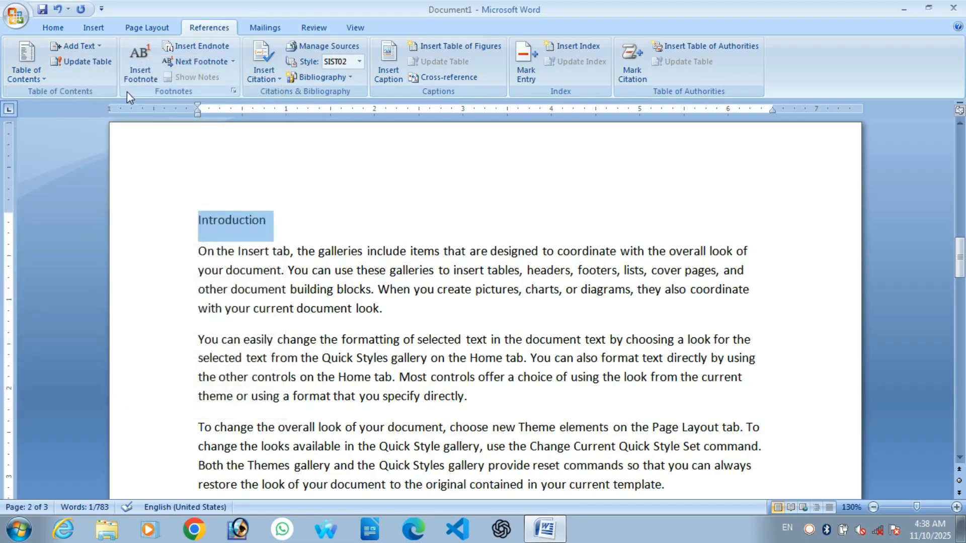
Mark the selected "Introduction" heading on page 2 as Level 1 for the table of contents
click(85, 46)
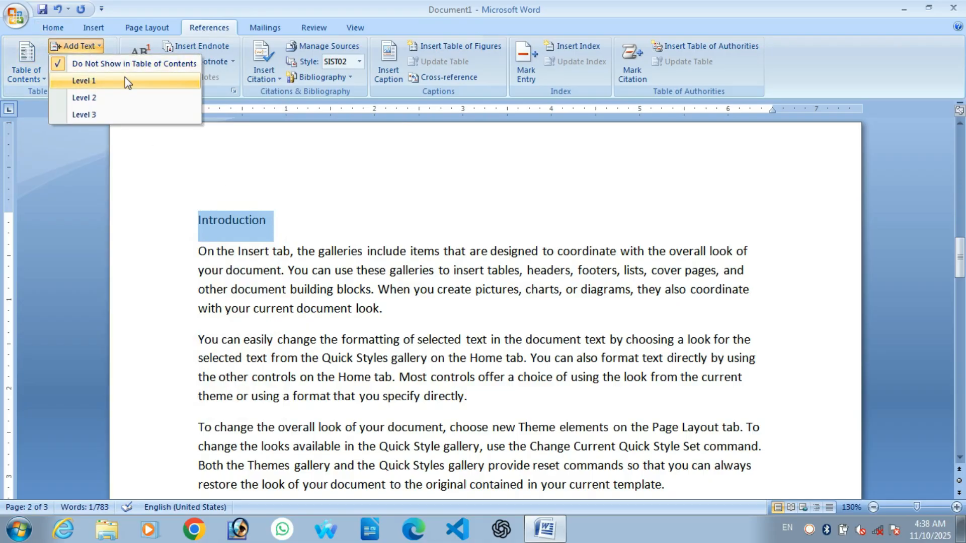
click(85, 81)
click(371, 250)
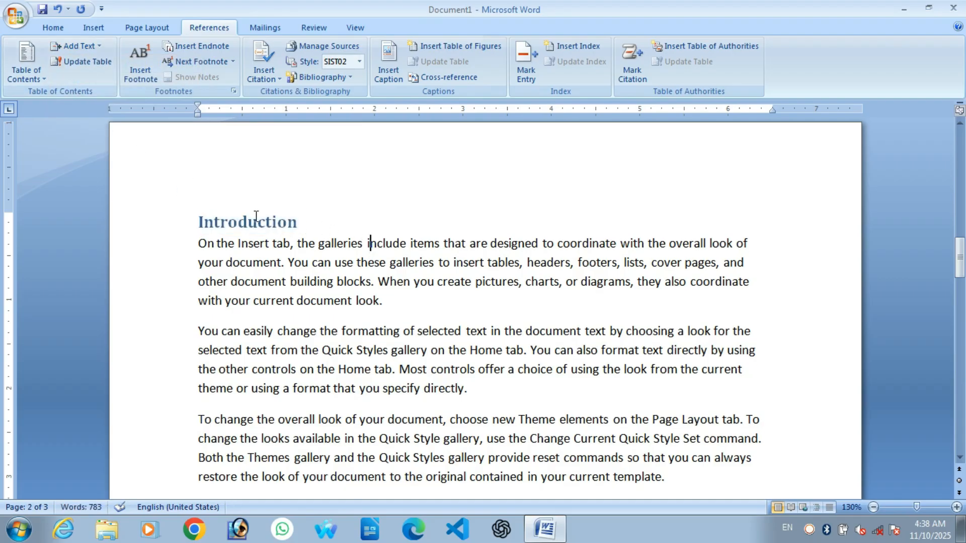
Mark the "Characteristics of computer" heading as Level 2 for the table of contents
scroll(195, 220, down, 3)
scroll(195, 220, up, 2)
scroll(199, 209, down, 9)
scroll(226, 211, up, 8)
scroll(234, 211, down, 4)
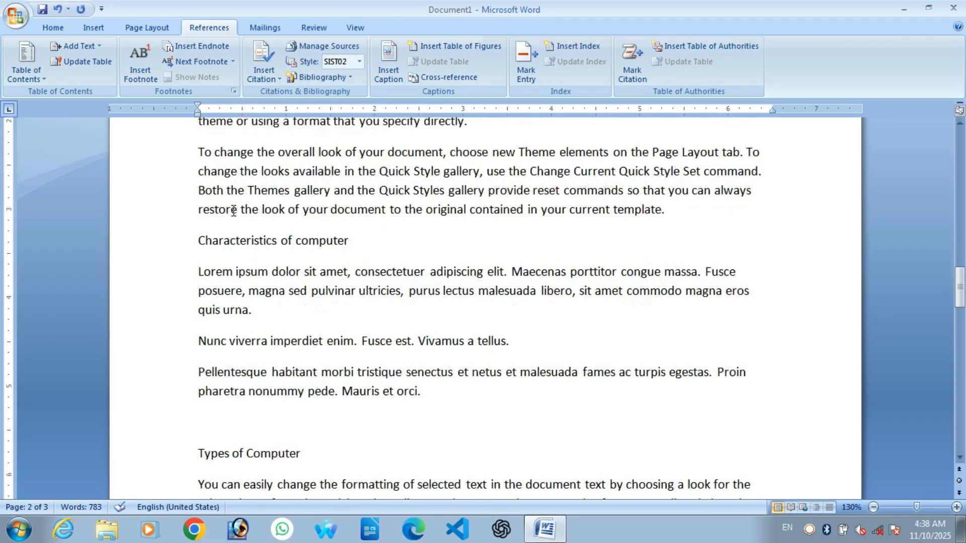
scroll(233, 211, down, 1)
drag(198, 193, 346, 201)
scroll(311, 205, up, 4)
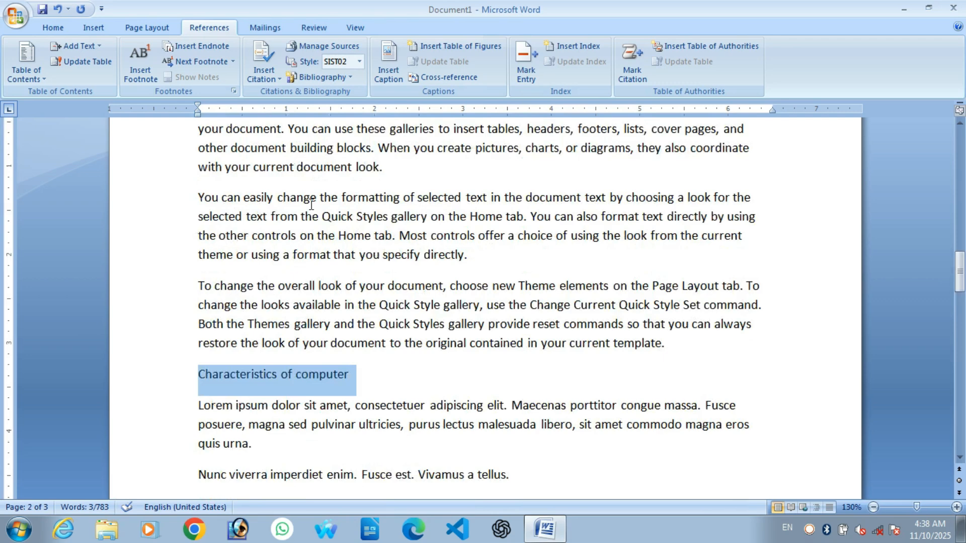
scroll(311, 205, up, 2)
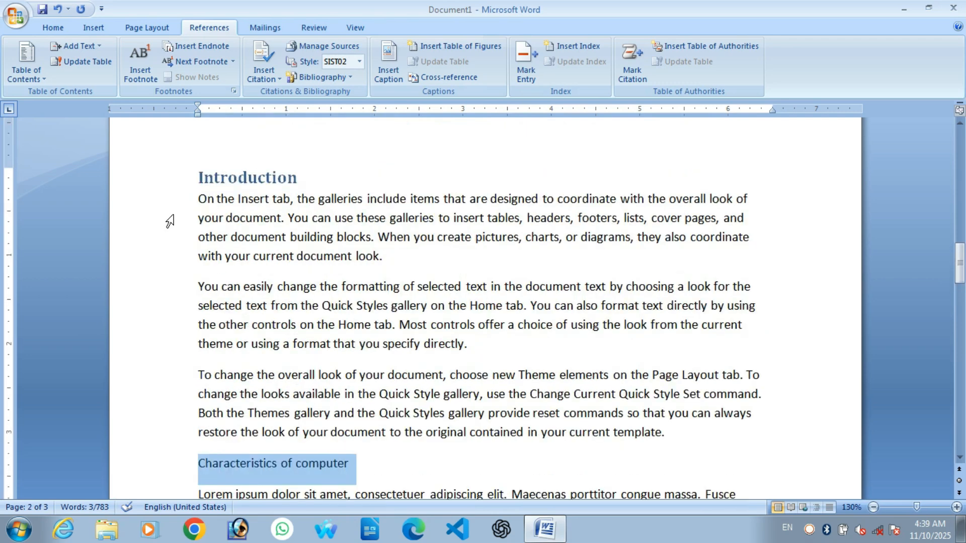
click(82, 49)
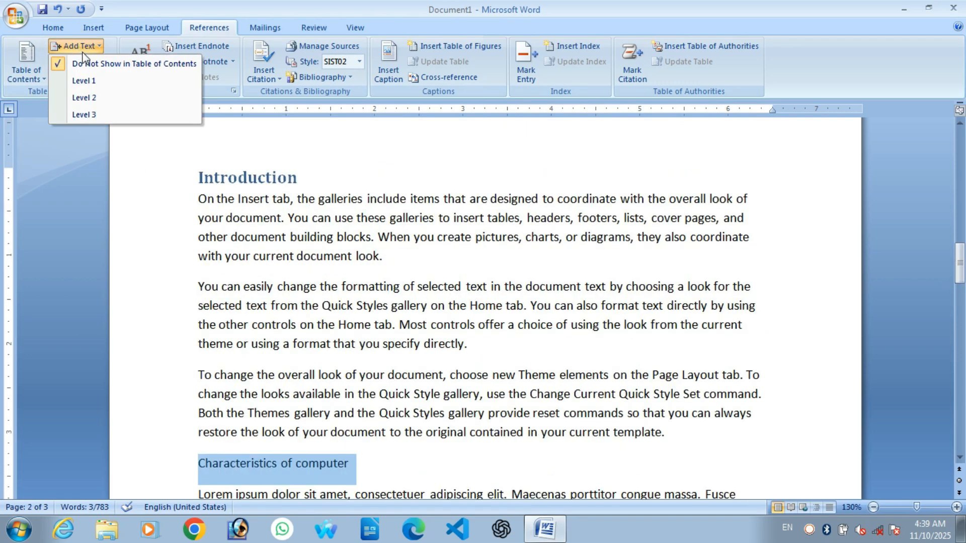
click(95, 102)
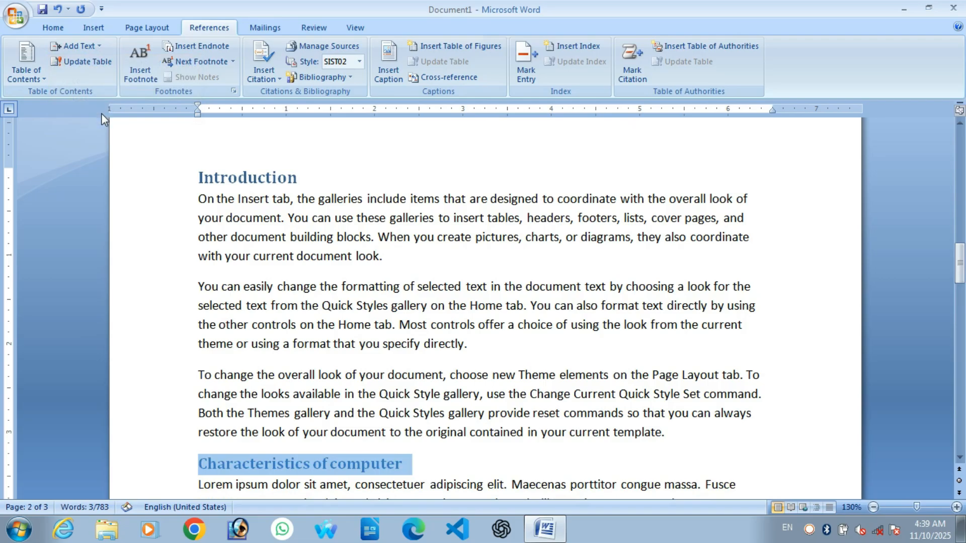
Mark the "Types of Computer" heading as Level 2 for the table of contents
scroll(344, 305, down, 3)
scroll(334, 302, down, 1)
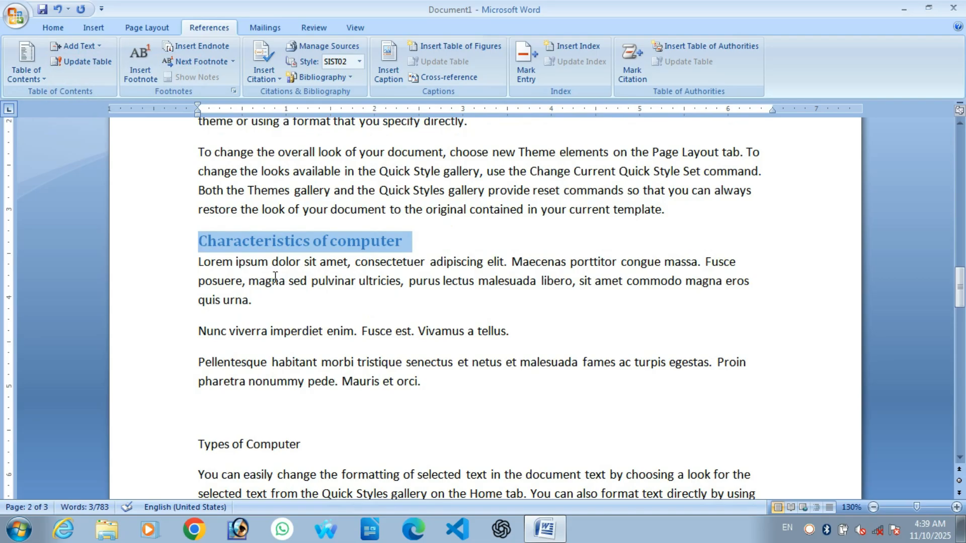
scroll(196, 312, down, 3)
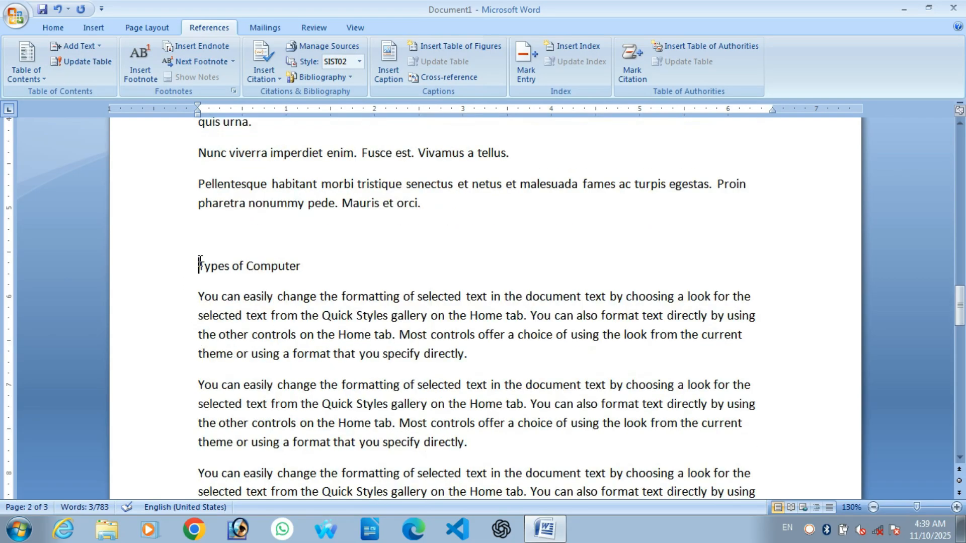
drag(197, 265, 296, 264)
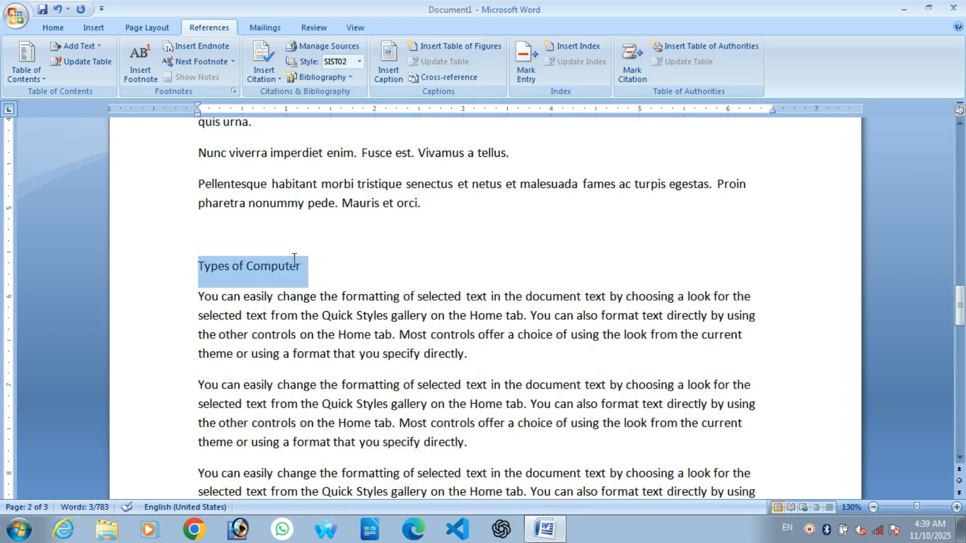
click(78, 46)
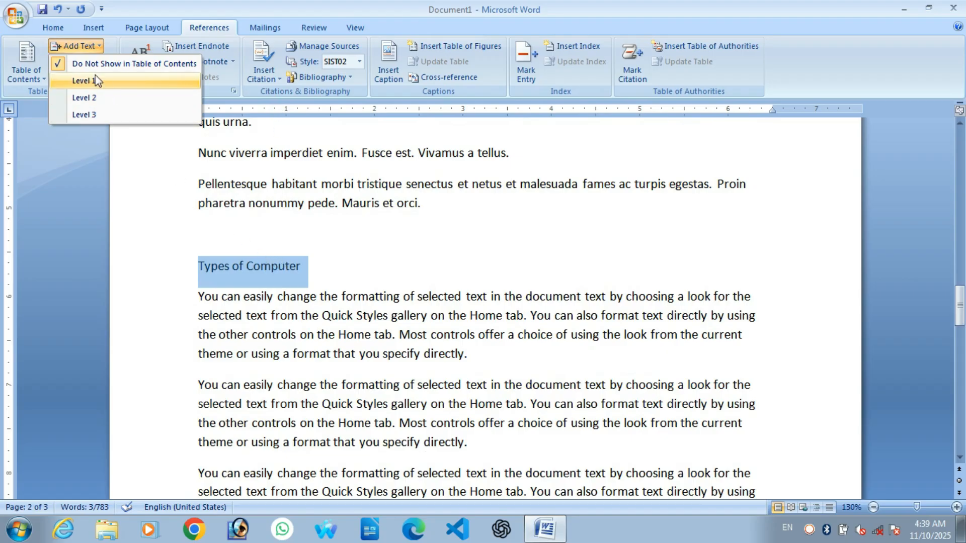
click(95, 98)
Review the document's headings from "Introduction" through "Mini computer" to compare their levels and find the ones still unmarked
scroll(466, 335, up, 5)
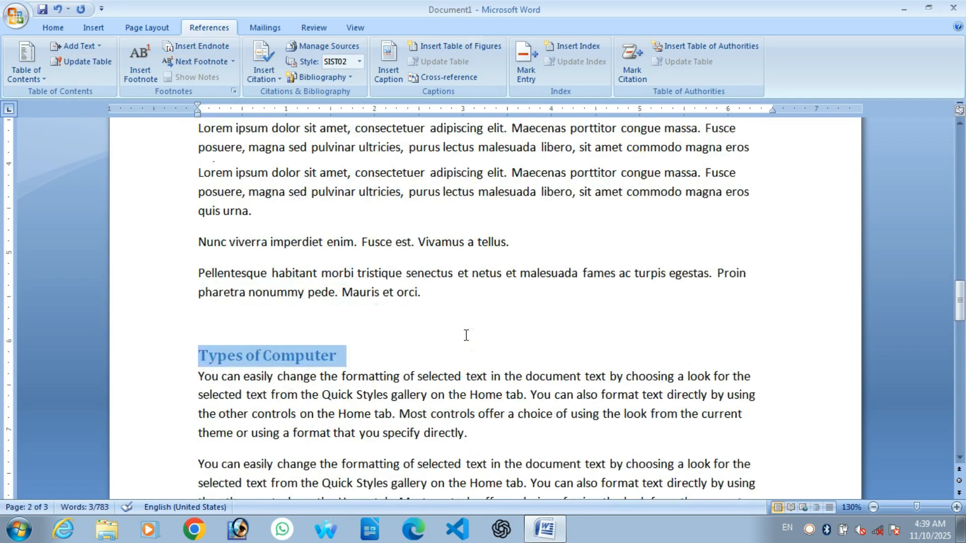
scroll(410, 297, down, 2)
scroll(410, 297, down, 15)
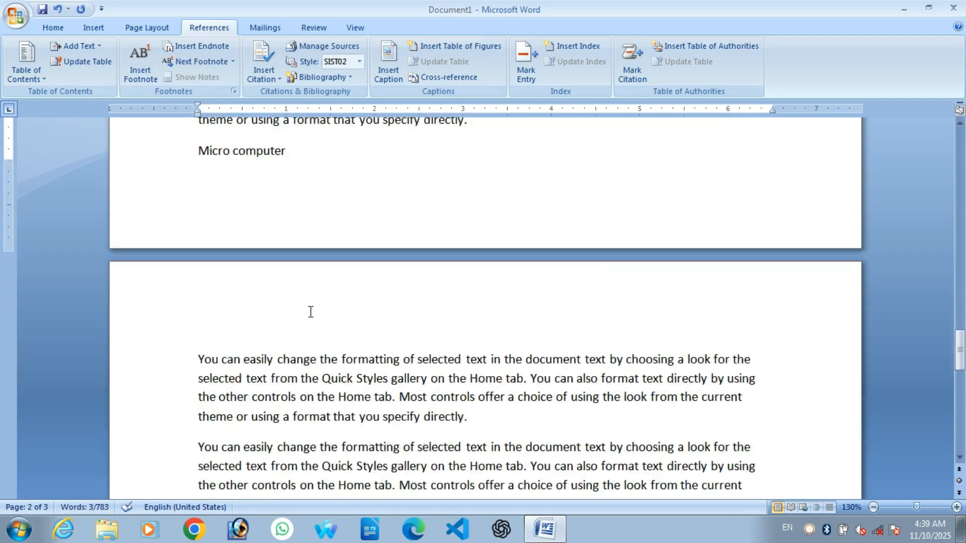
click(179, 268)
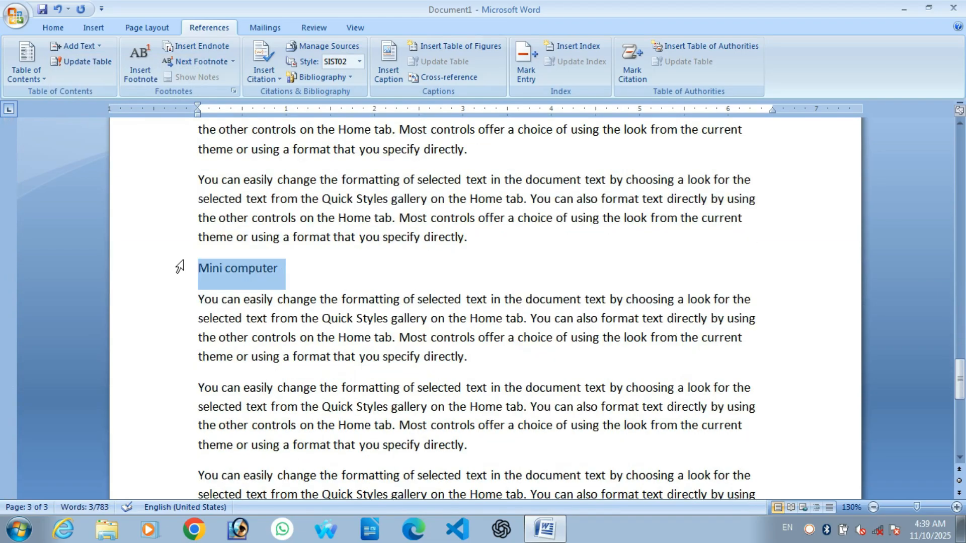
scroll(267, 230, up, 15)
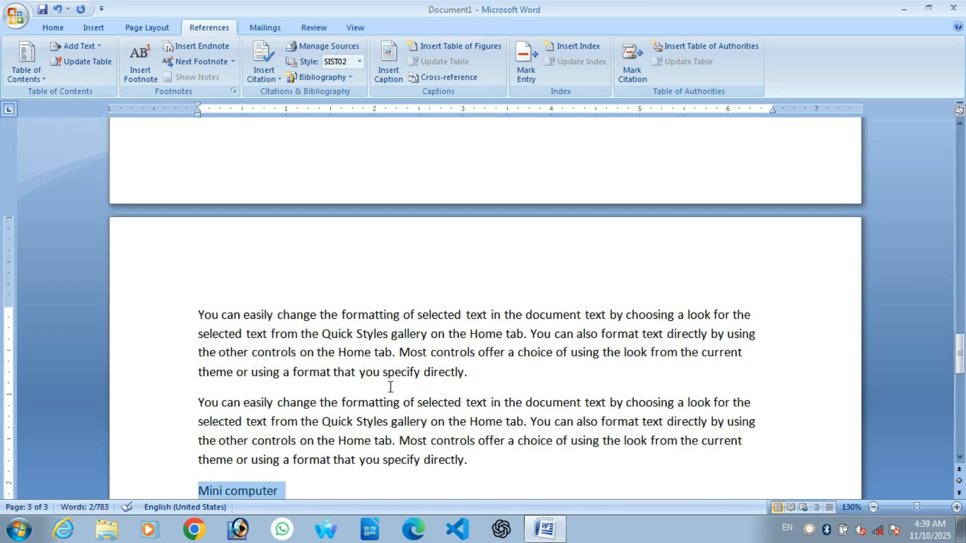
scroll(235, 256, down, 15)
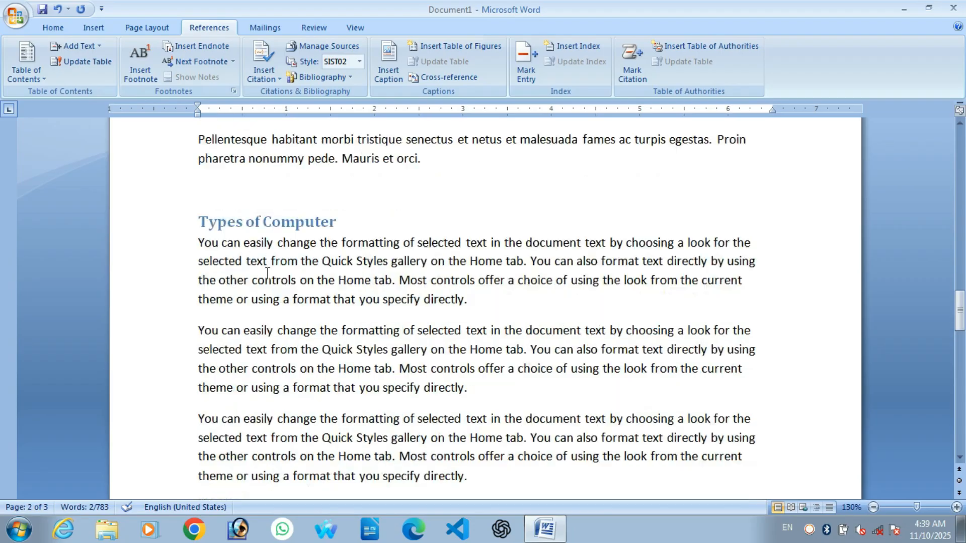
scroll(226, 327, up, 20)
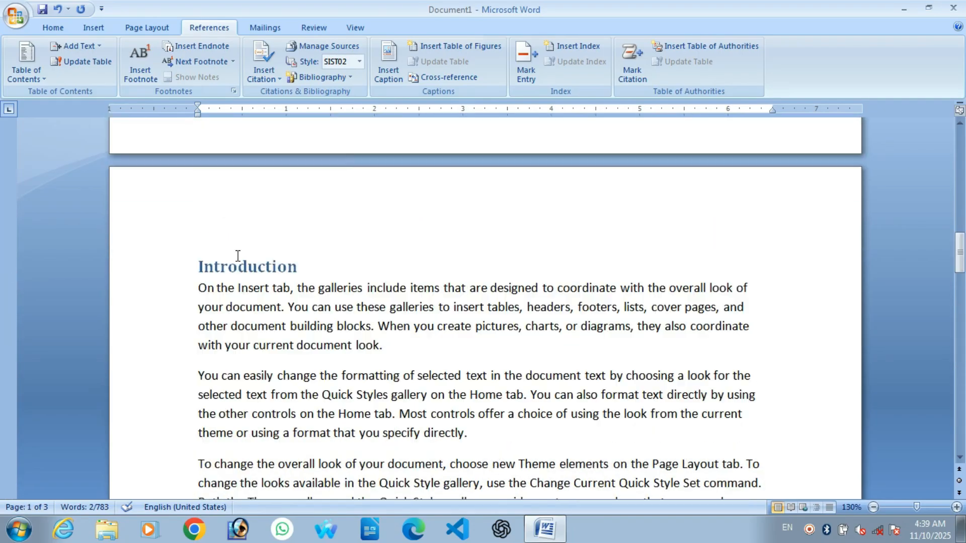
scroll(226, 282, down, 10)
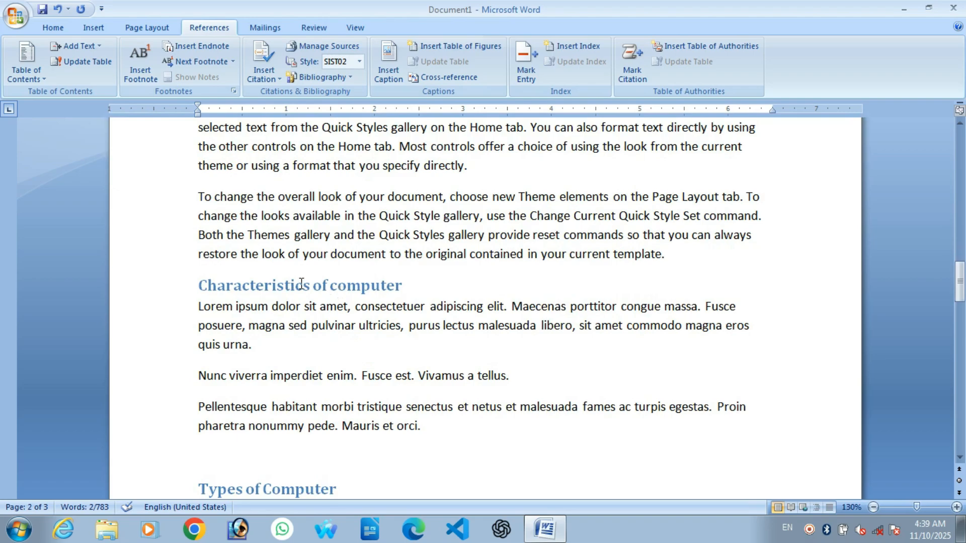
scroll(301, 282, down, 4)
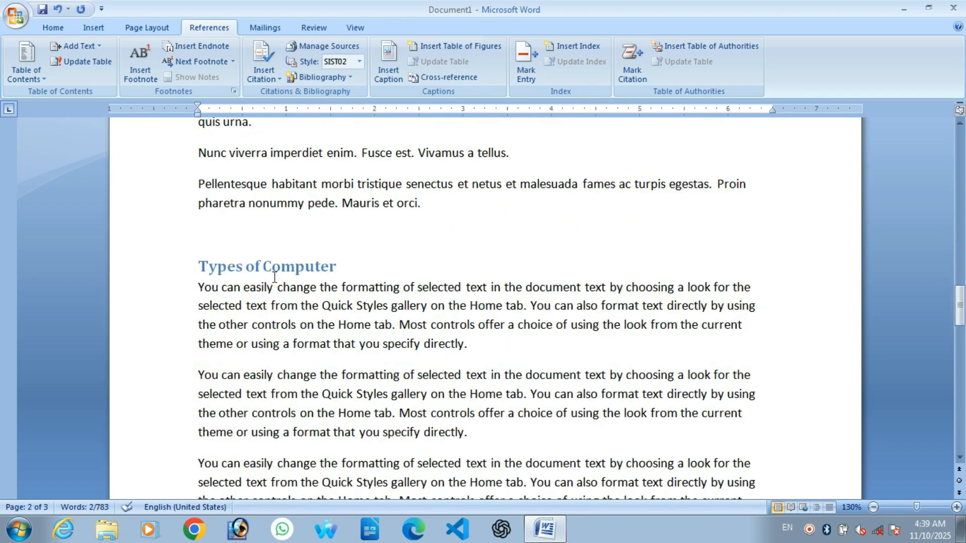
scroll(274, 276, up, 7)
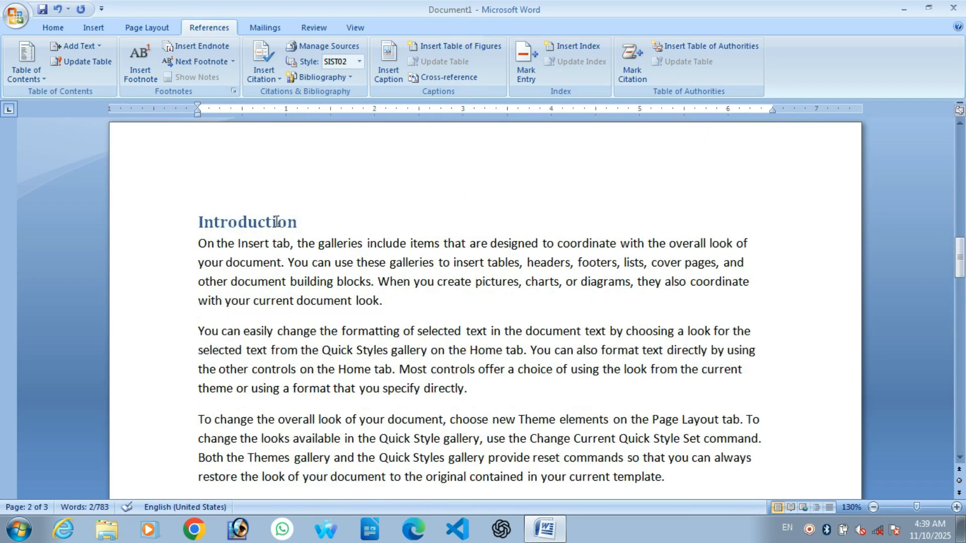
scroll(276, 222, down, 8)
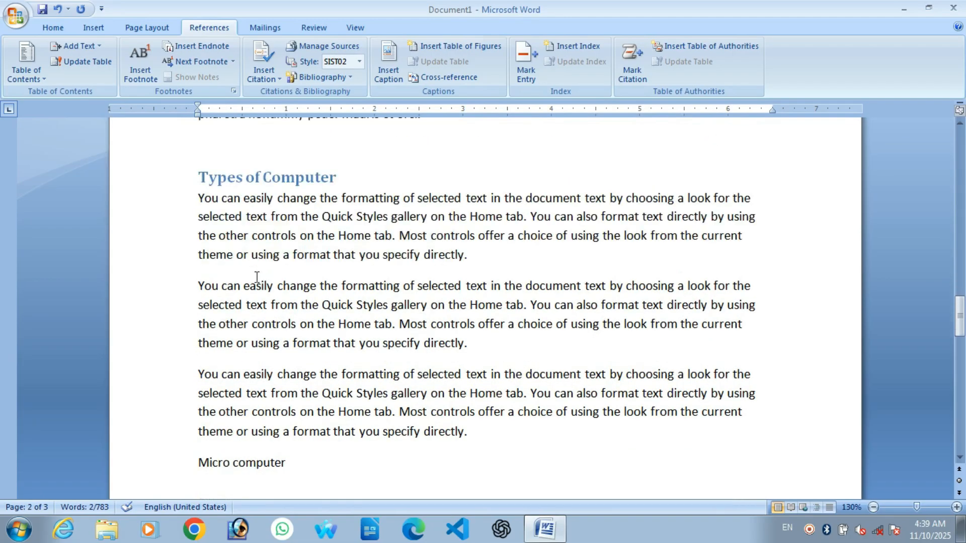
scroll(311, 201, down, 6)
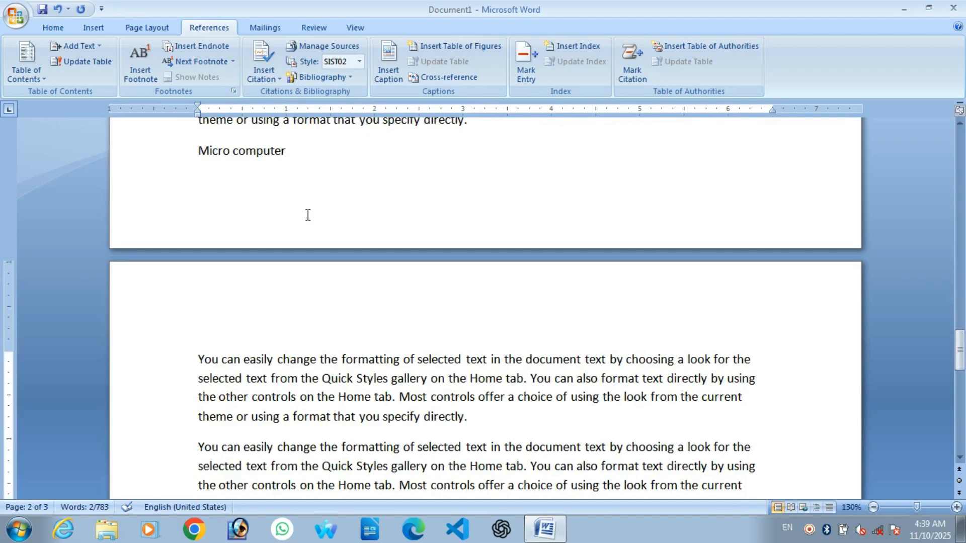
scroll(261, 241, up, 2)
scroll(242, 231, down, 3)
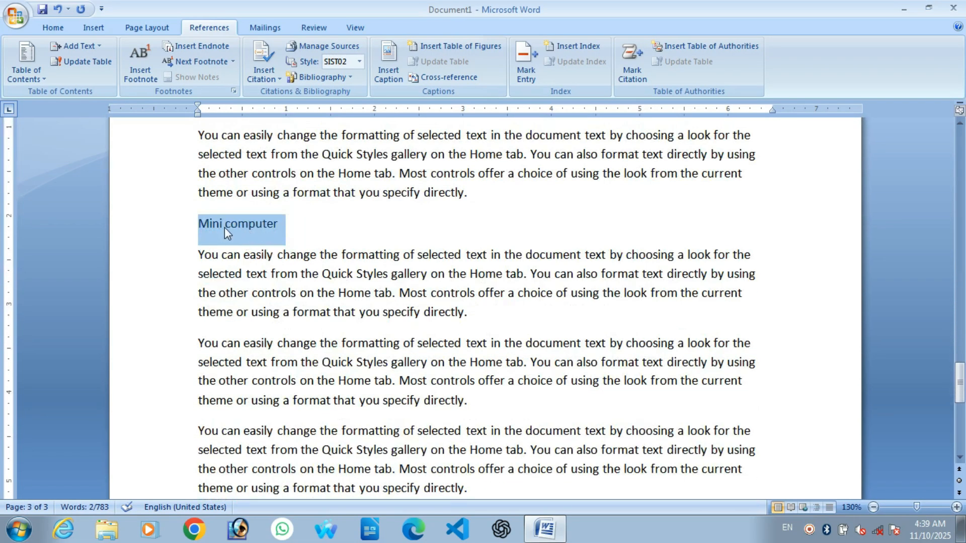
scroll(233, 227, up, 8)
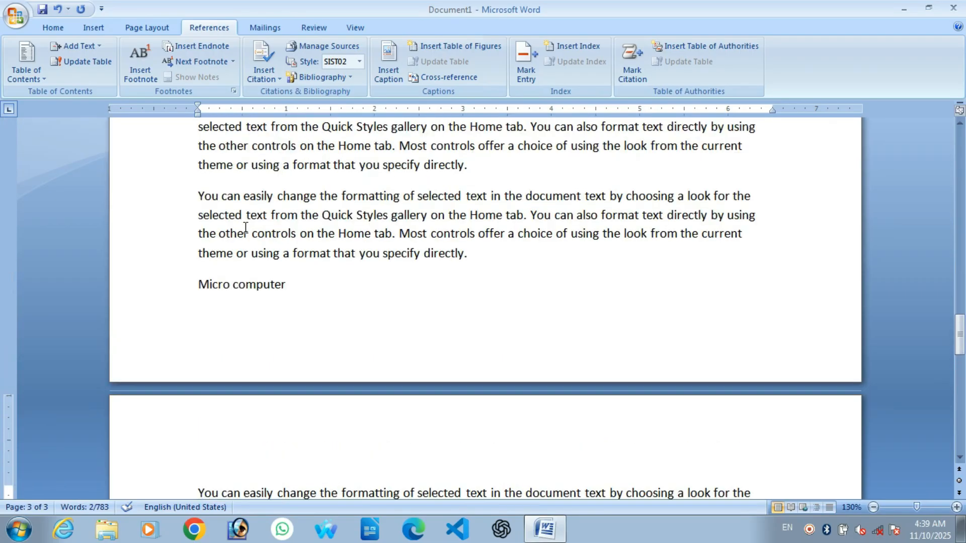
Mark the "Micro computer" heading as Level 3 for the table of contents
scroll(245, 227, up, 1)
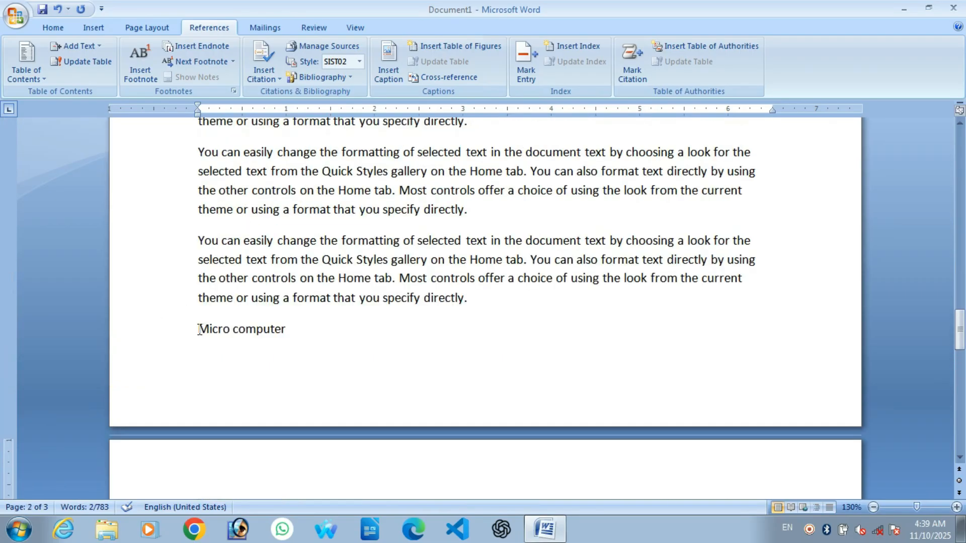
drag(199, 329, 285, 331)
click(93, 49)
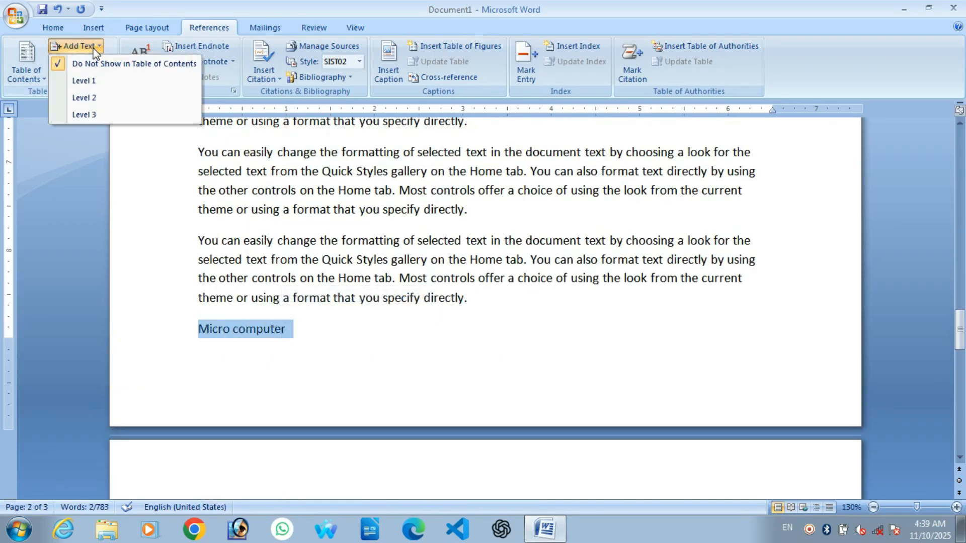
click(102, 113)
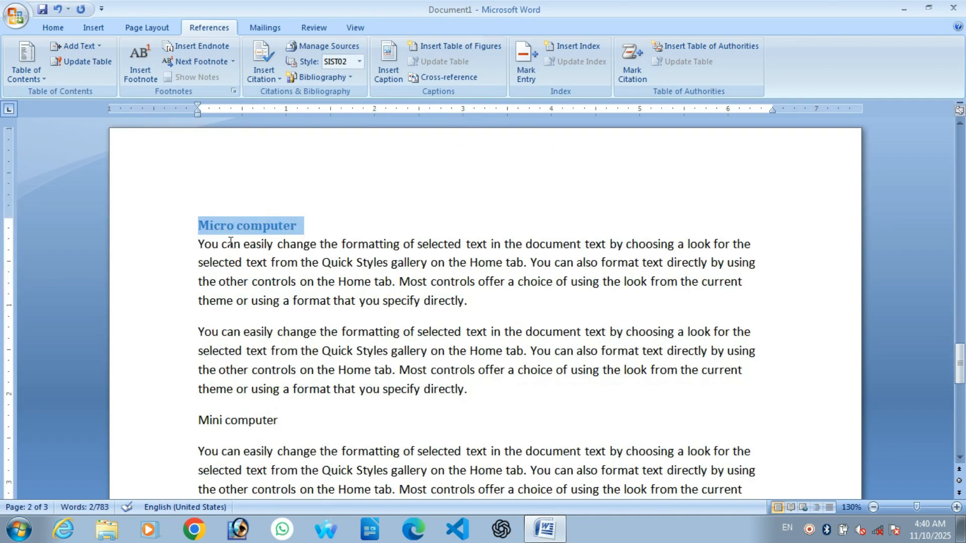
Mark the "Mini computer" heading as Level 3 for the table of contents
scroll(230, 242, down, 3)
click(165, 249)
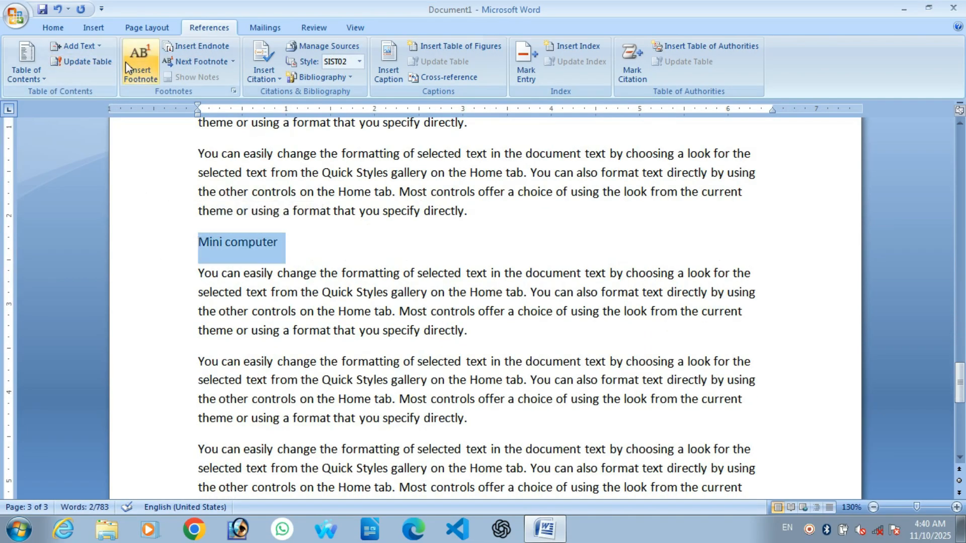
click(81, 50)
click(94, 111)
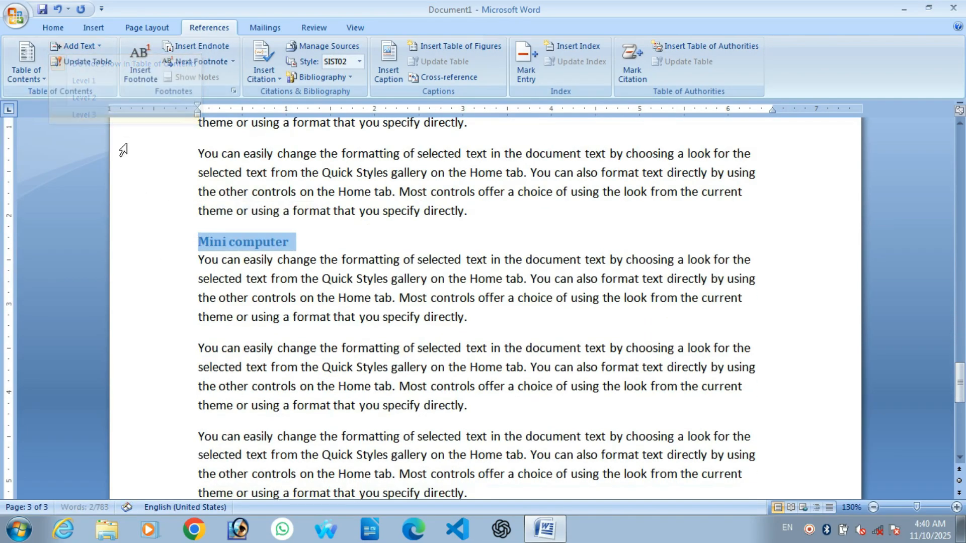
Insert a table of contents in the Automatic Table 2 layout at the start of the blank first page
scroll(250, 221, up, 4)
scroll(256, 237, down, 5)
scroll(267, 236, down, 5)
scroll(275, 236, up, 5)
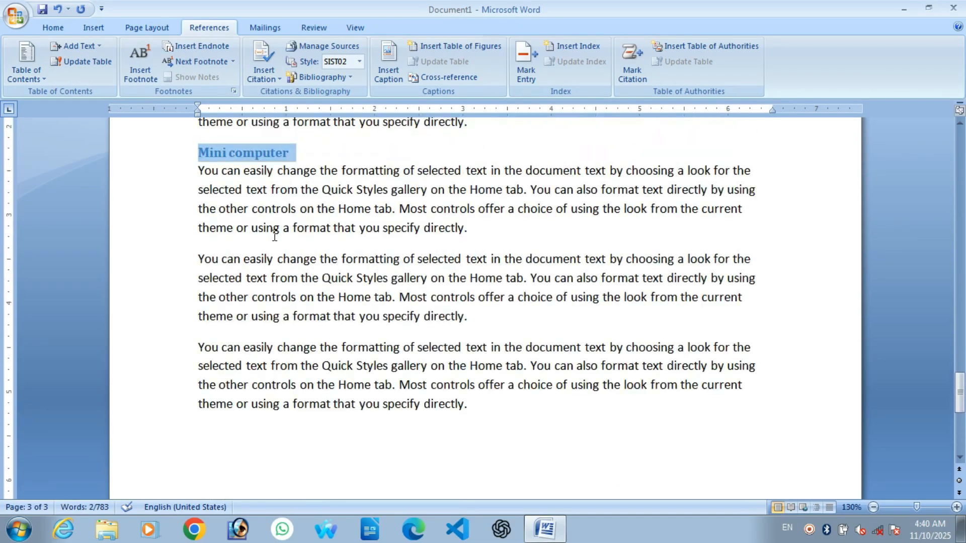
scroll(274, 236, up, 15)
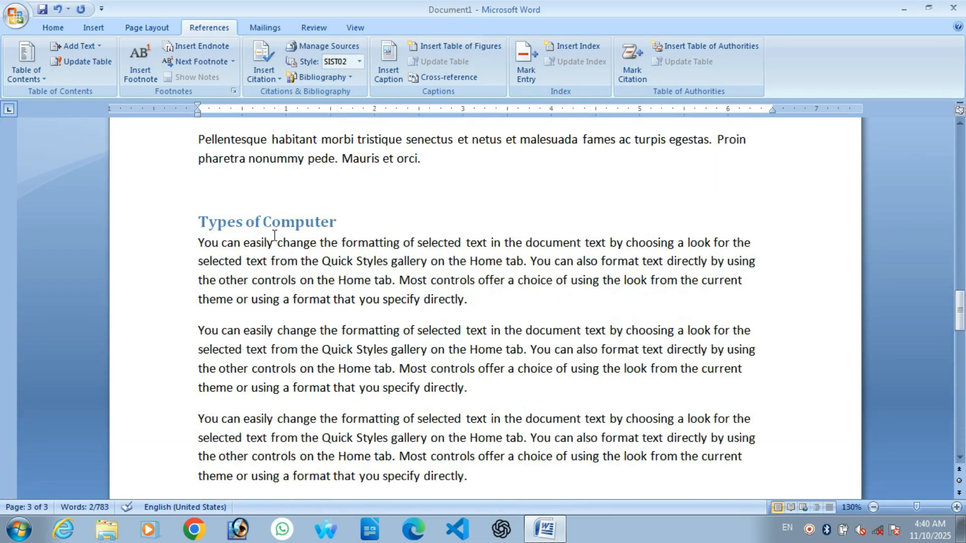
scroll(277, 232, up, 15)
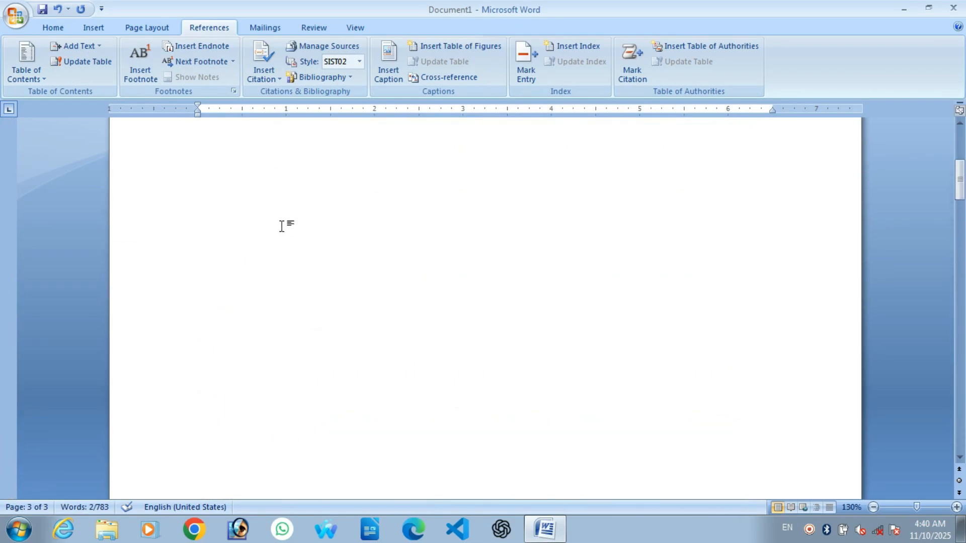
scroll(215, 148, up, 1)
click(200, 232)
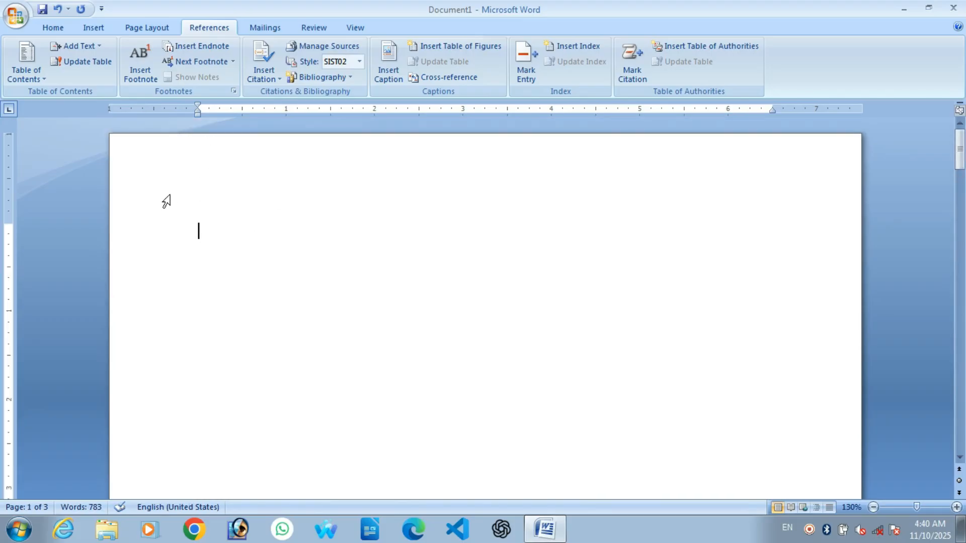
click(38, 72)
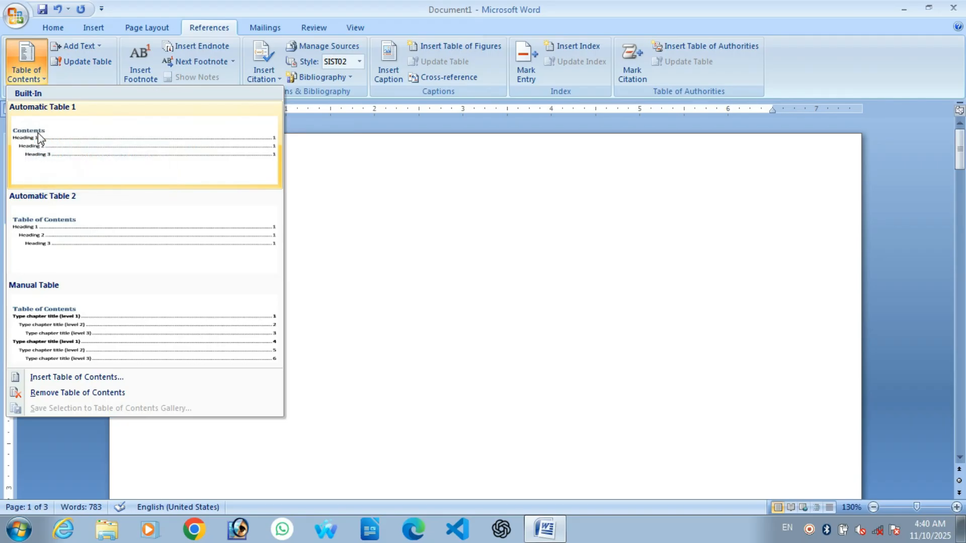
click(62, 231)
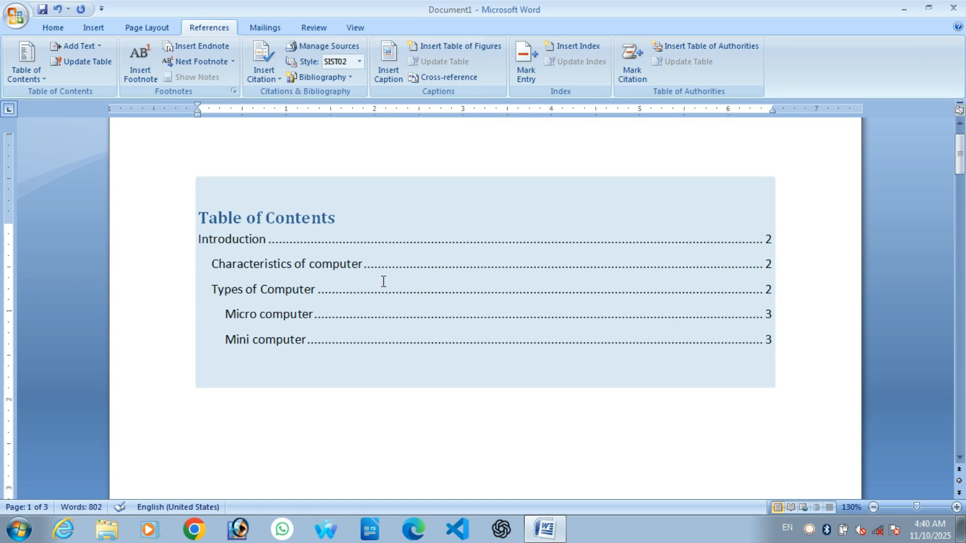
click(198, 394)
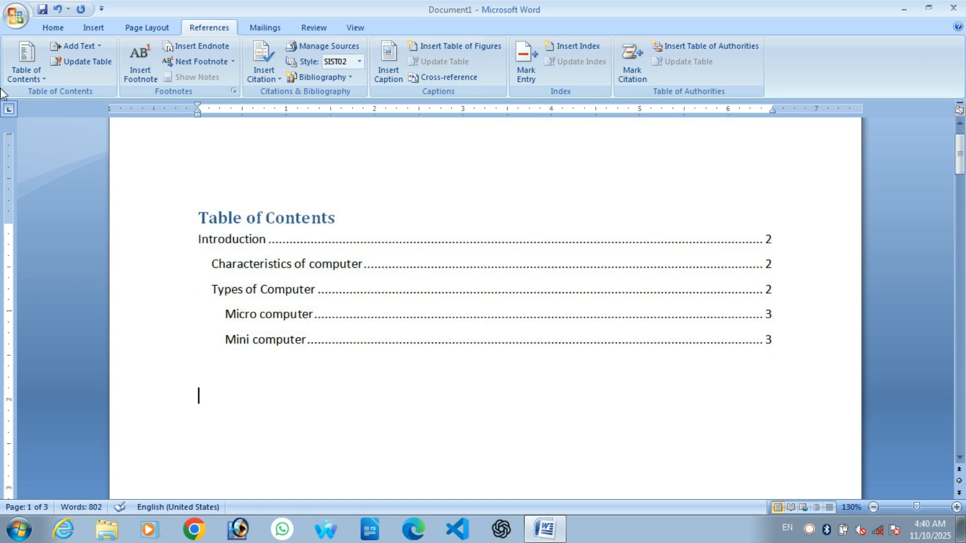
click(196, 238)
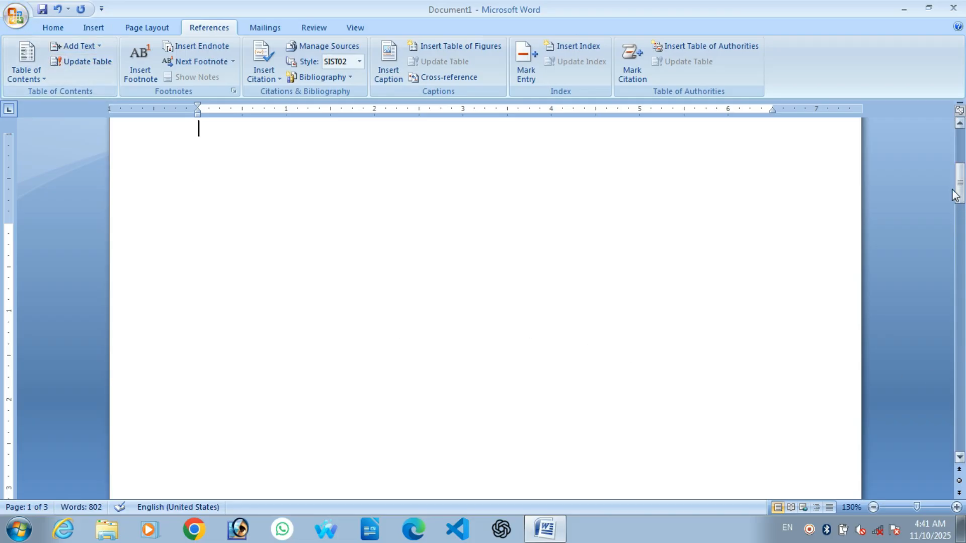
drag(960, 193, 885, 149)
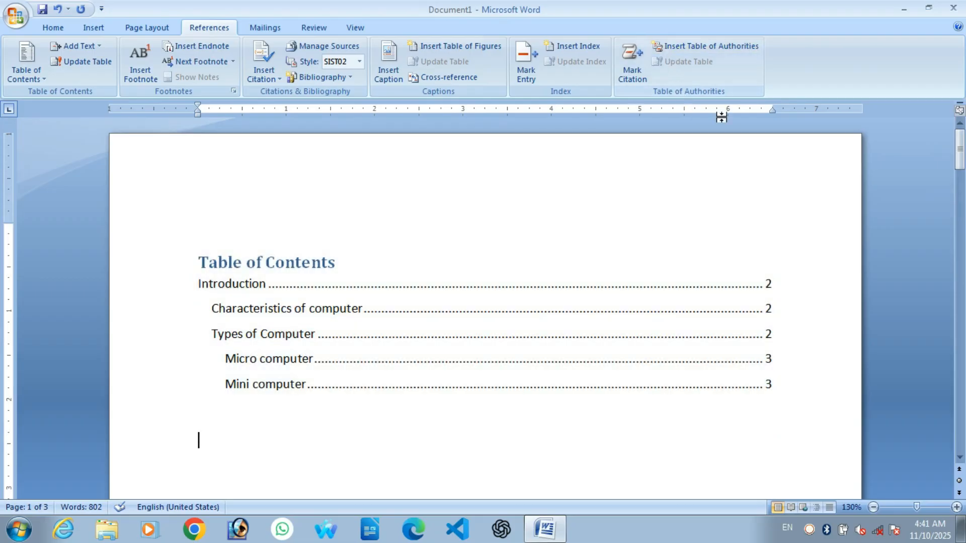
Add a "Mainframe computer" heading line at the end of the document, followed by the "You can easily change the formatting" sample paragraph
drag(959, 150, 961, 375)
key(ctrl+End)
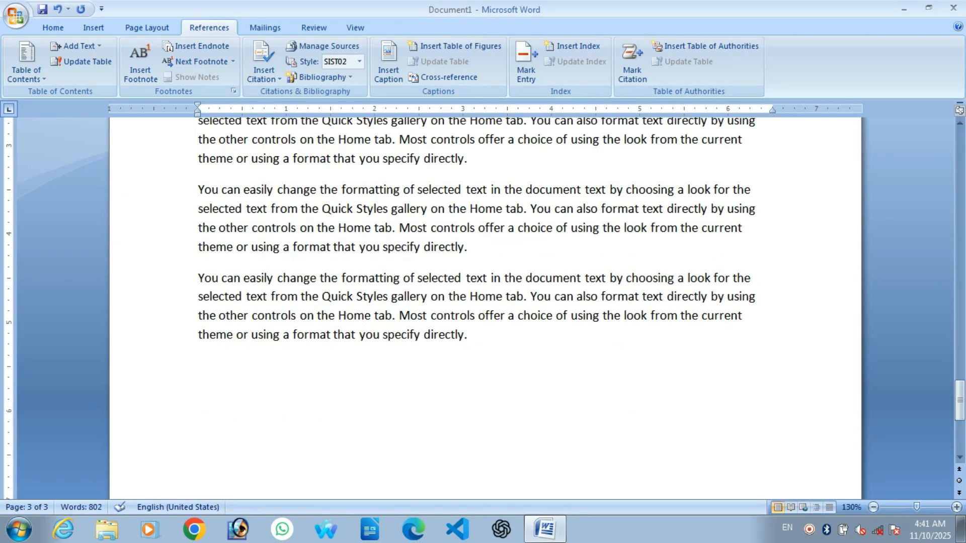
text(Mainfr)
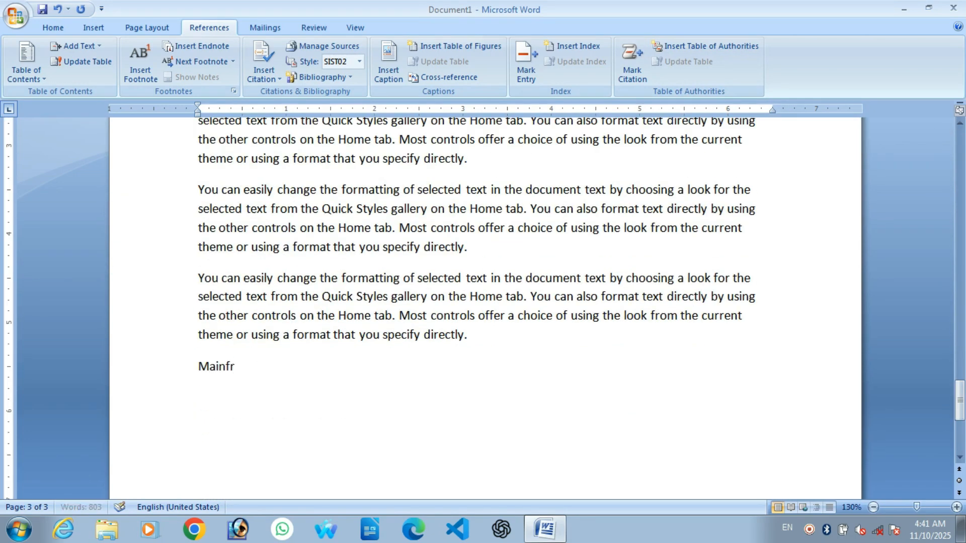
text(ame computer)
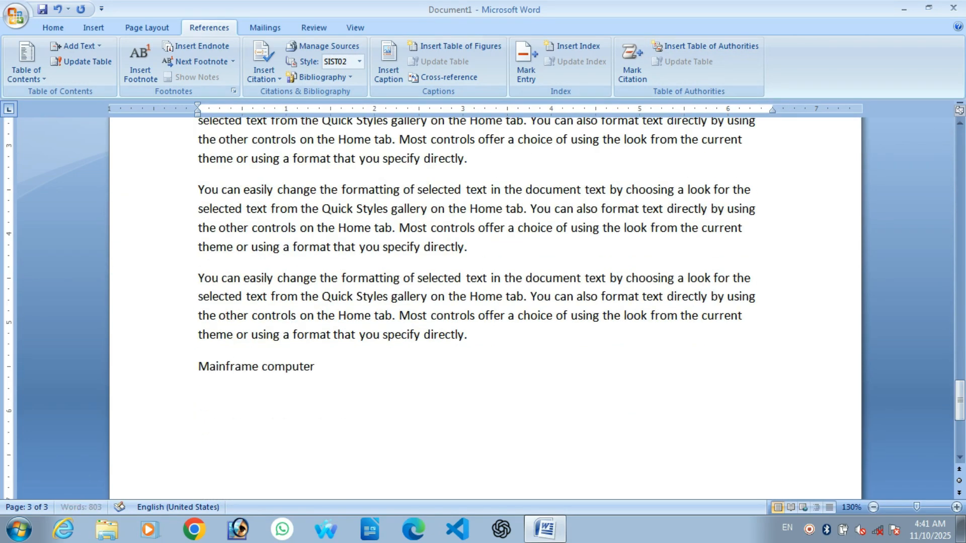
key(Return)
text(You can easily change the formatting of selected text in the document text by choosing a look for the selected text from the Quick Styles gallery on the Home tab. You can also format text directly by using the other controls on the Home tab. Most controls offer a choice of using the look from the current theme or using a format that you specify directly.)
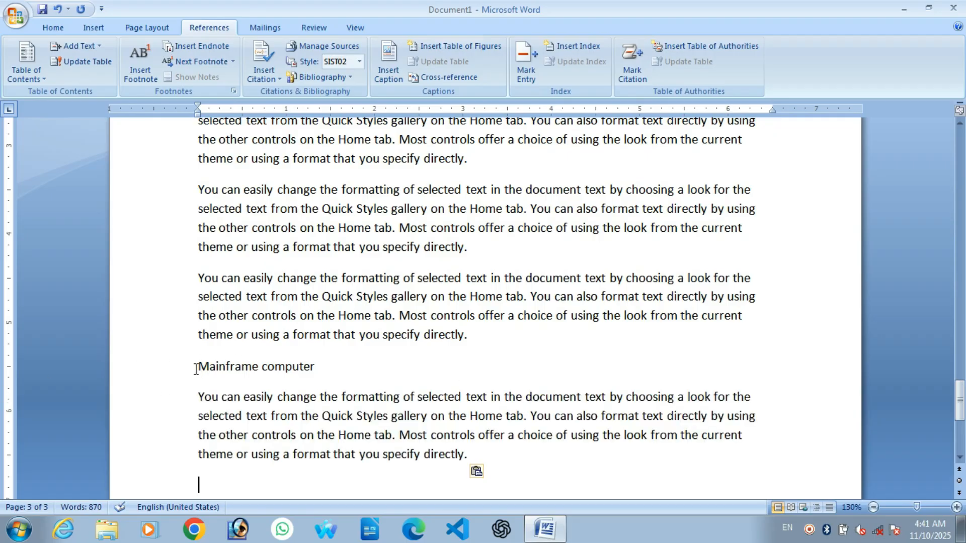
Mark the "Mainframe computer" heading as Level 3 for the table of contents
drag(196, 368, 305, 367)
click(75, 46)
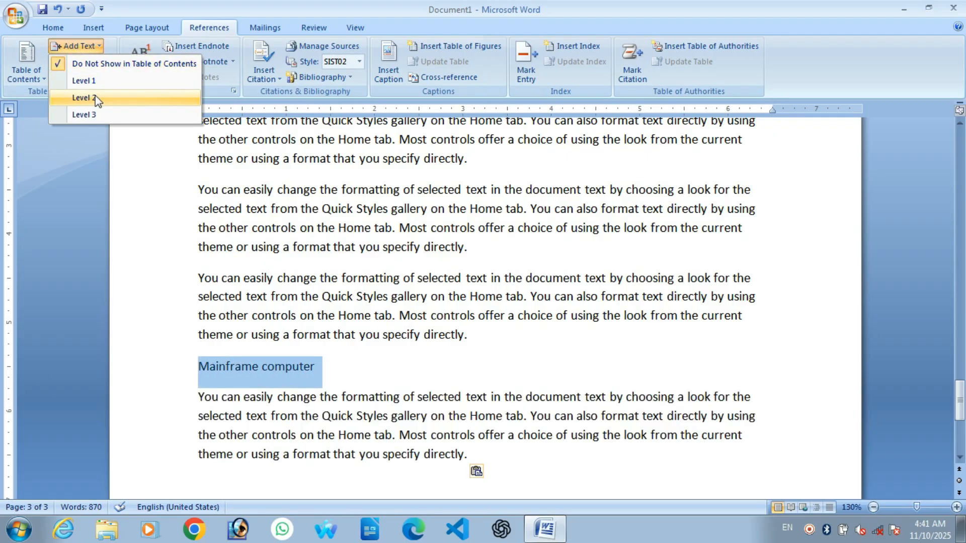
click(102, 113)
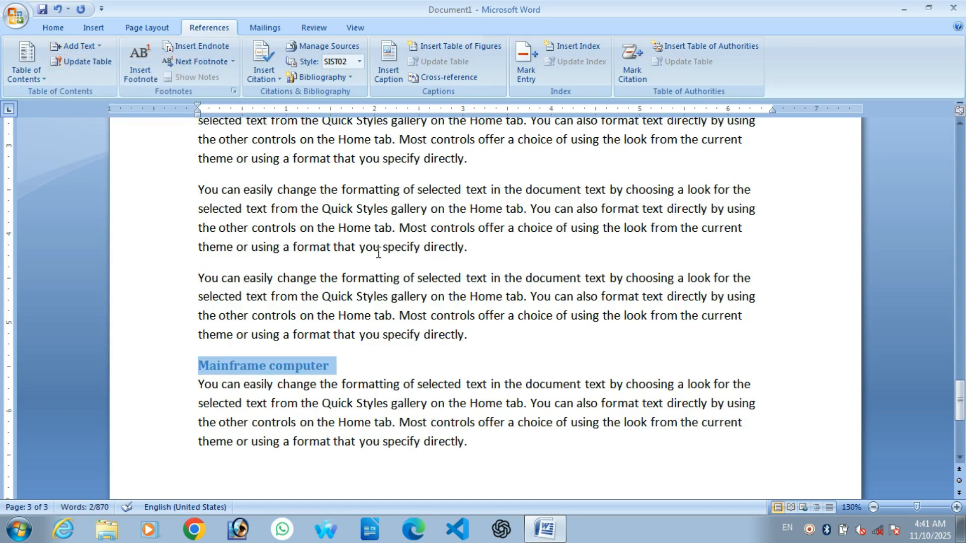
click(378, 253)
Replace the "Micro computer" heading text with "PC"
scroll(370, 274, up, 15)
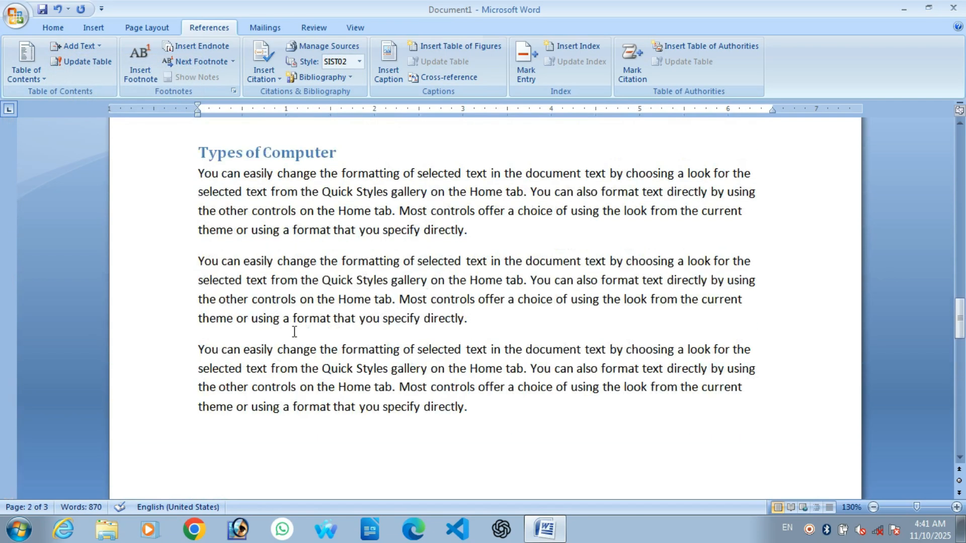
scroll(294, 331, down, 6)
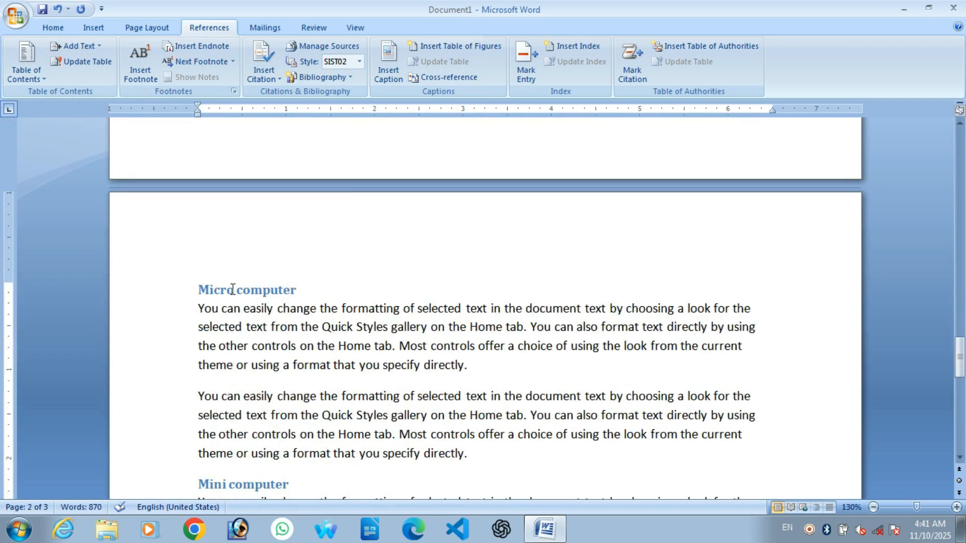
drag(232, 289, 205, 291)
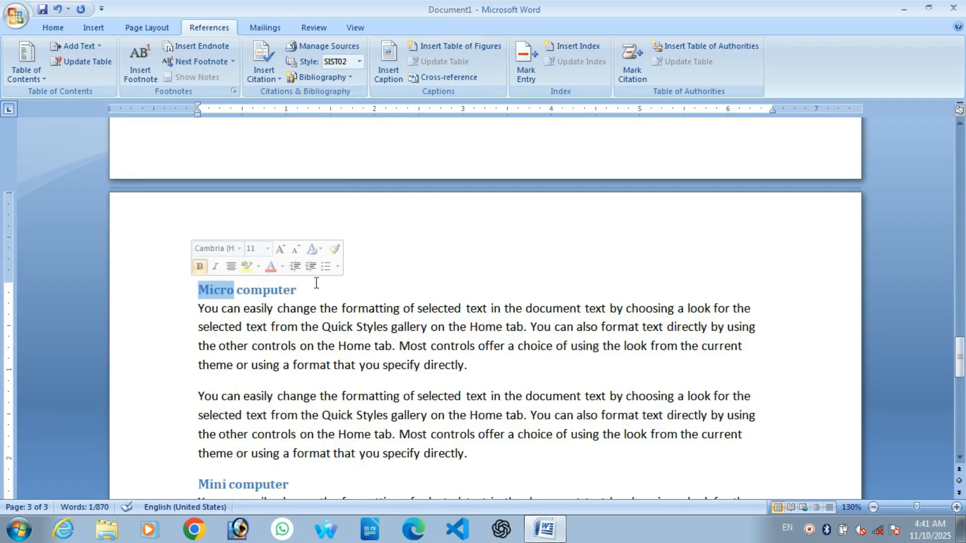
drag(304, 290, 201, 290)
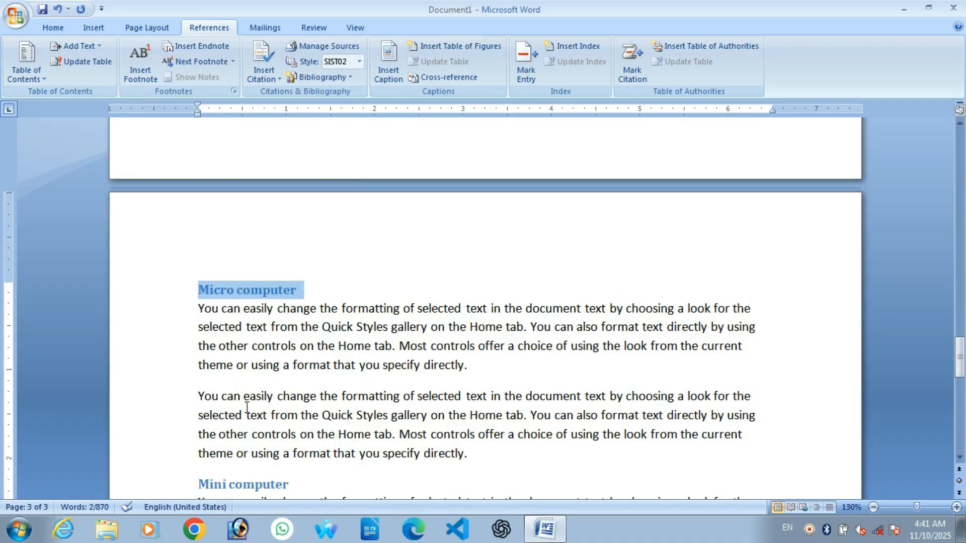
text(PC)
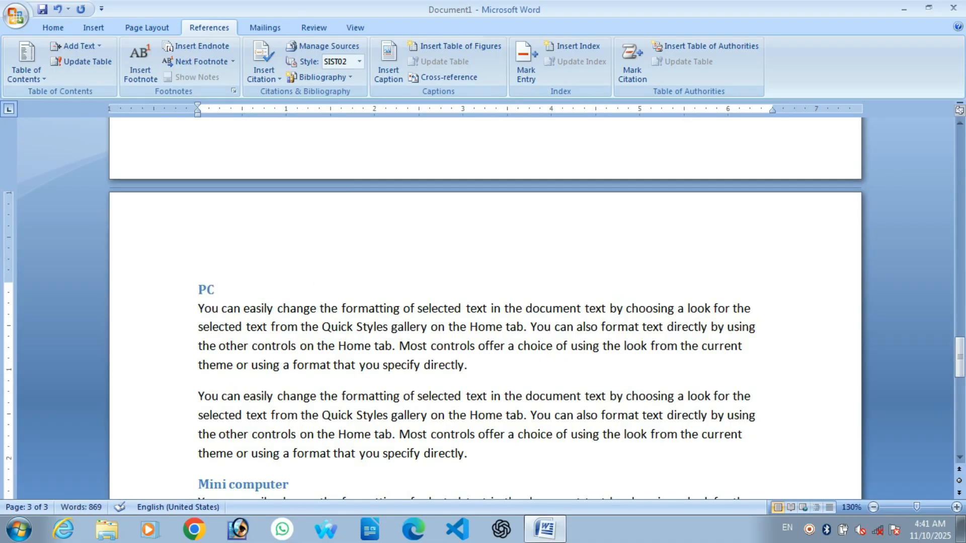
Update the entire table of contents on the first page to include the "PC" and "Mainframe computer" headings
scroll(246, 408, up, 15)
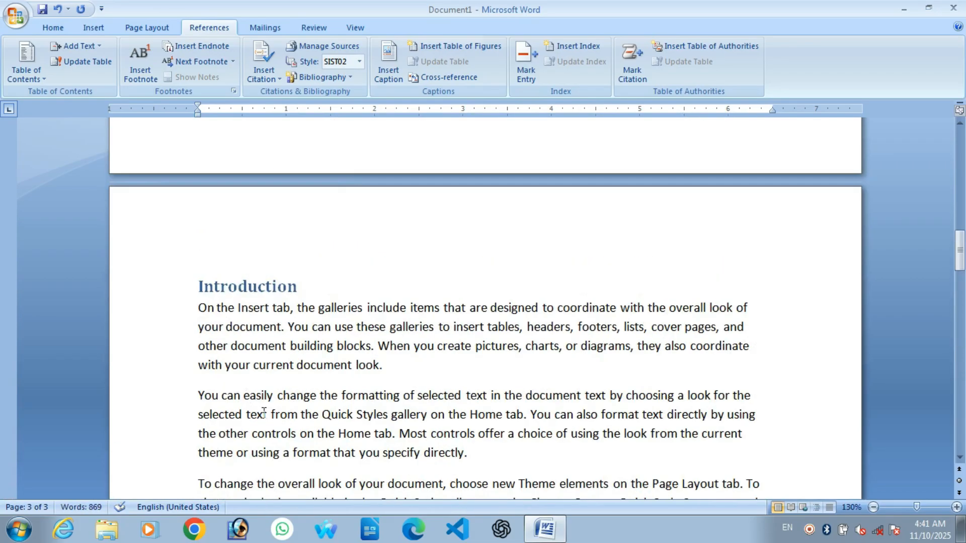
scroll(263, 412, up, 10)
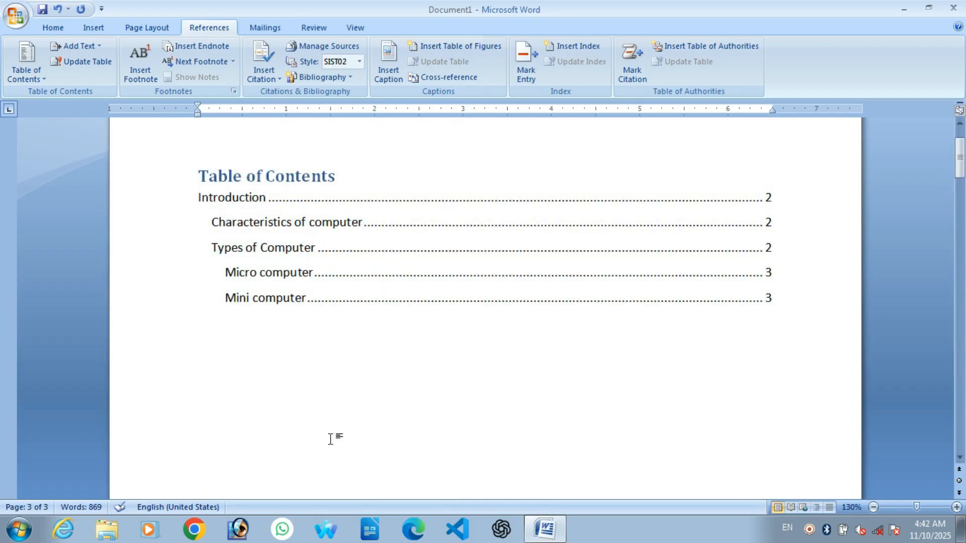
click(267, 231)
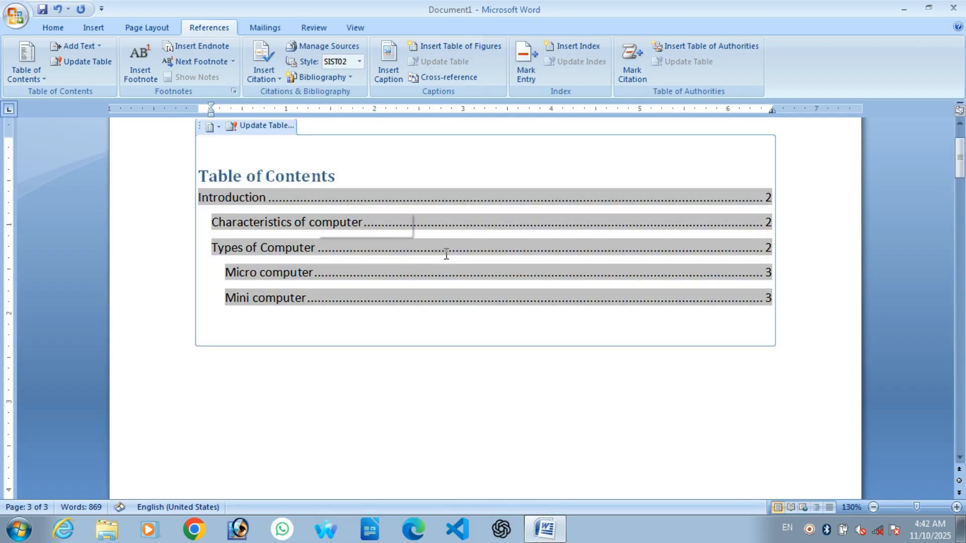
click(345, 251)
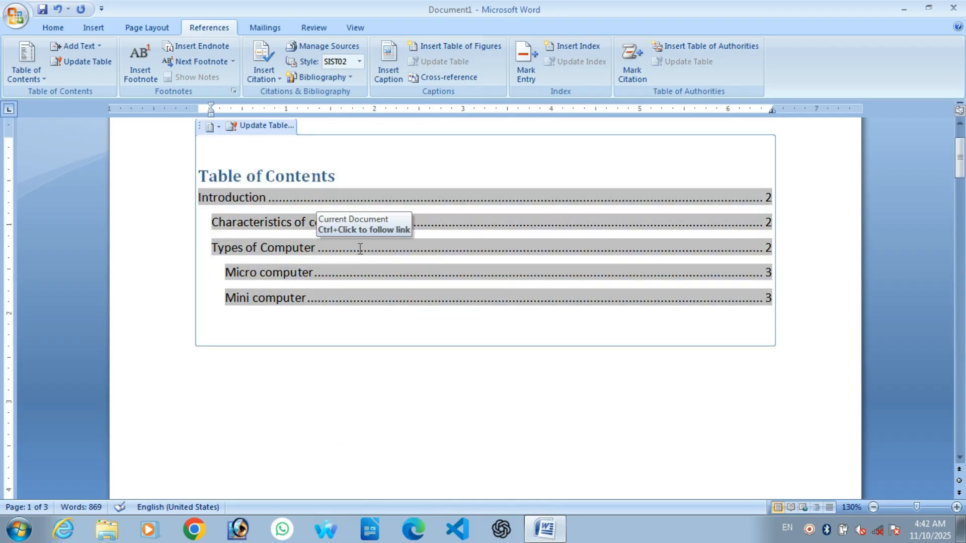
scroll(360, 249, up, 3)
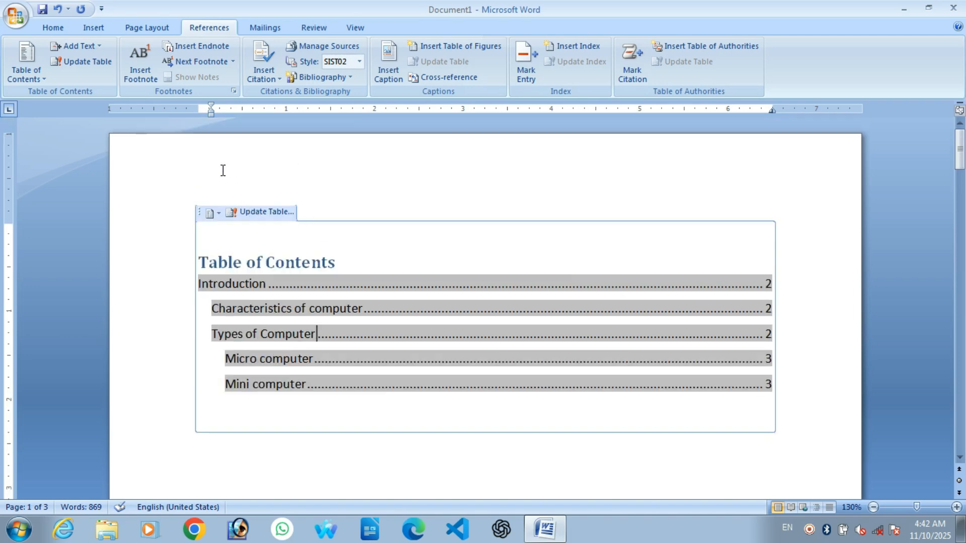
click(73, 64)
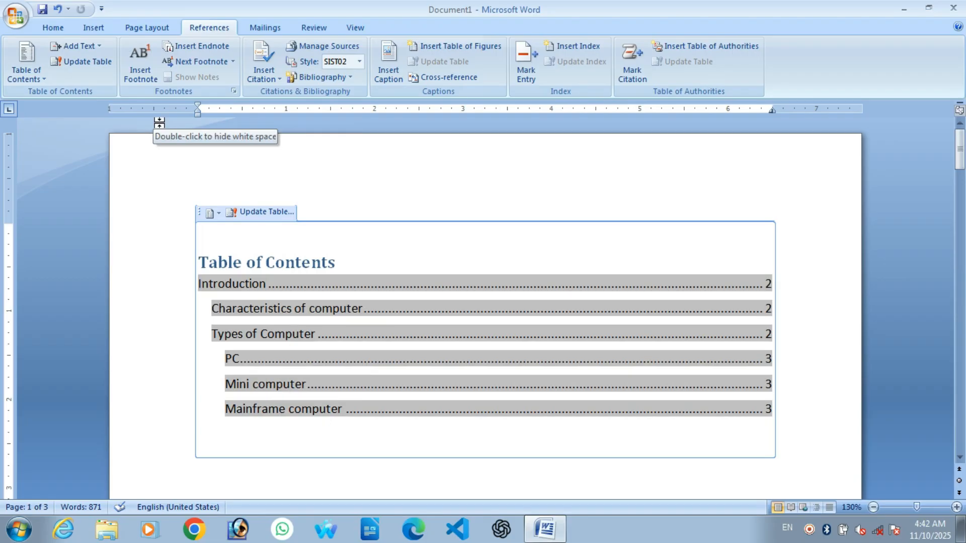
Insert a page break between the table of contents and the "Introduction" section to add a blank page
scroll(295, 321, down, 5)
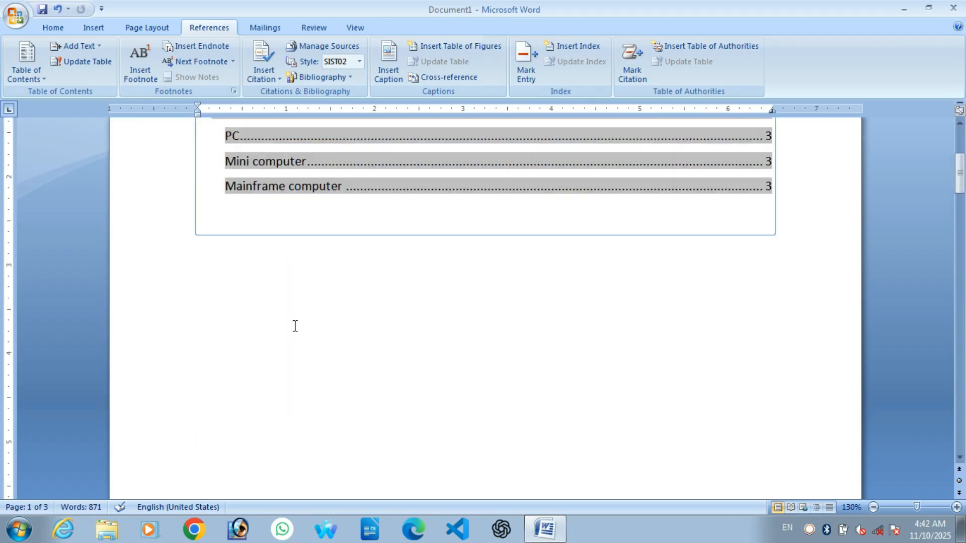
scroll(295, 326, up, 3)
scroll(288, 337, down, 5)
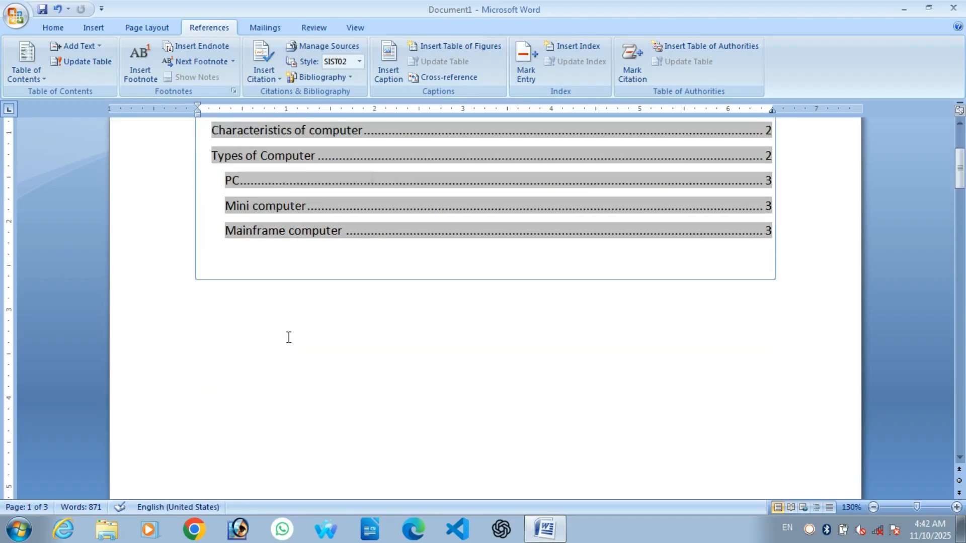
click(288, 336)
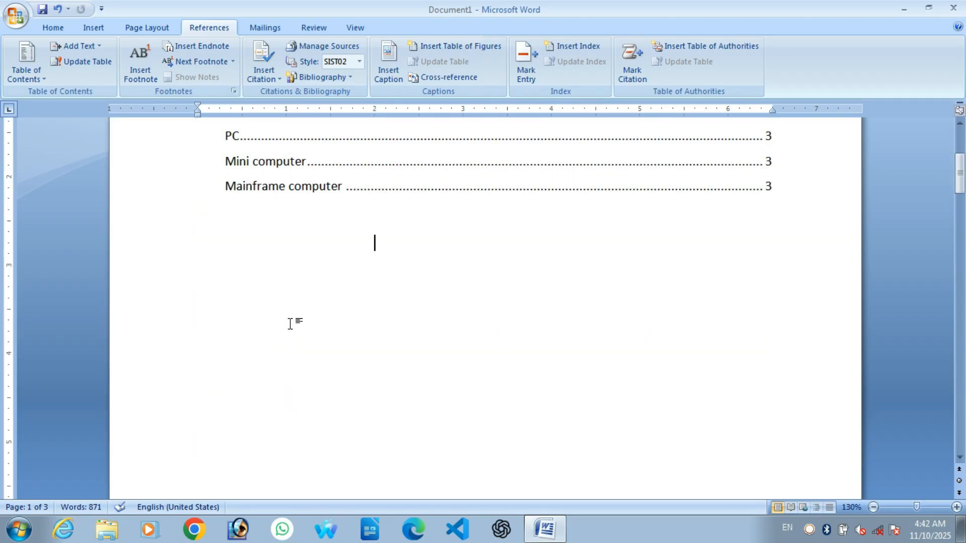
key(ctrl+Return)
scroll(291, 324, down, 3)
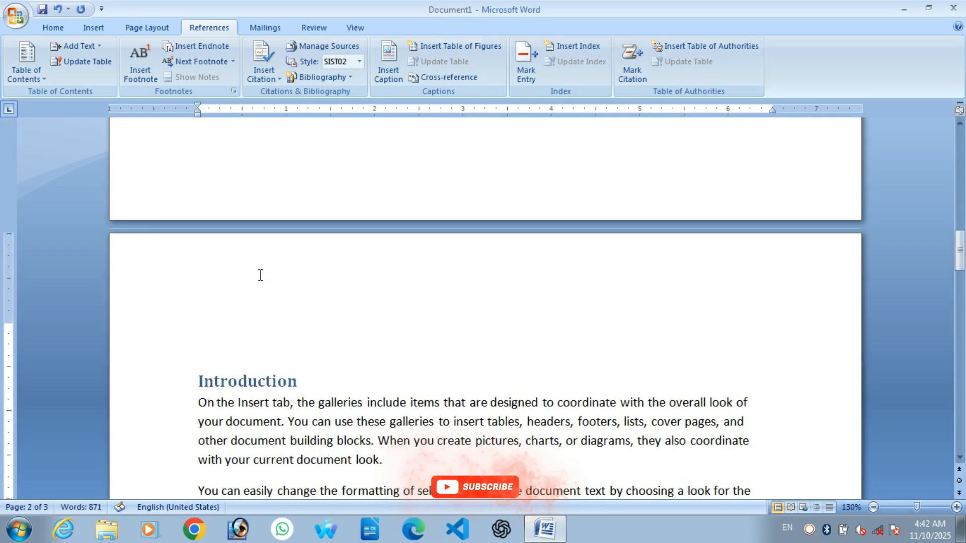
scroll(259, 275, up, 3)
scroll(259, 274, down, 2)
scroll(259, 286, up, 5)
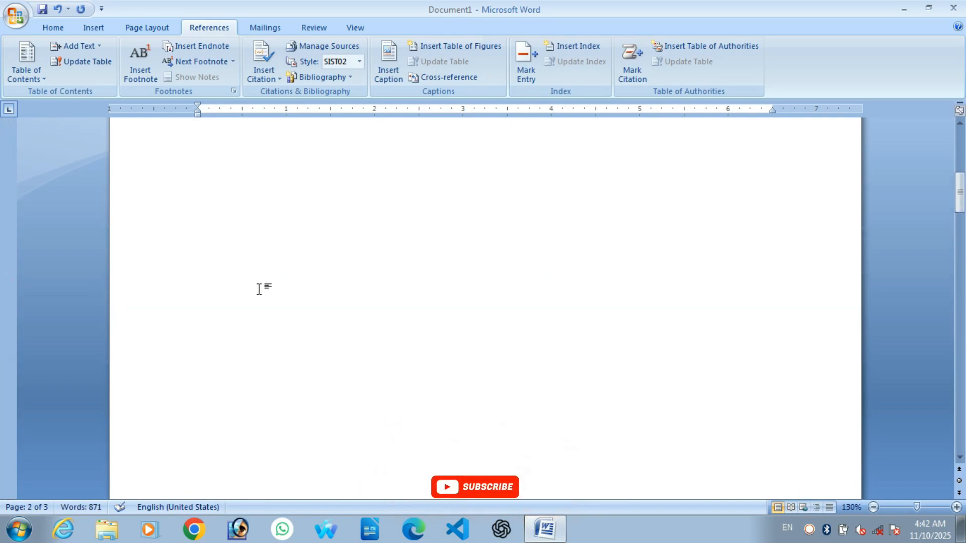
scroll(259, 290, up, 3)
scroll(232, 287, up, 1)
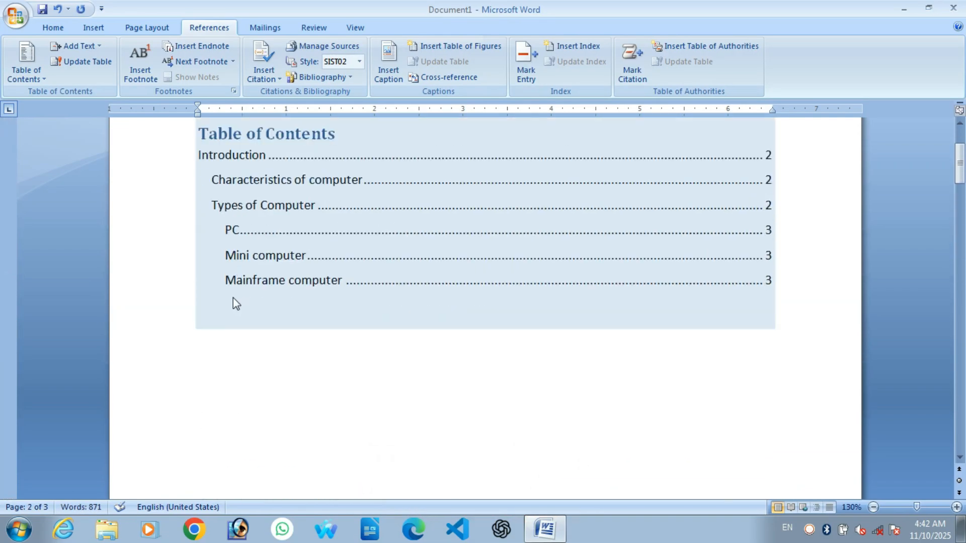
scroll(234, 297, down, 10)
scroll(460, 467, up, 1)
key(ctrl+Return)
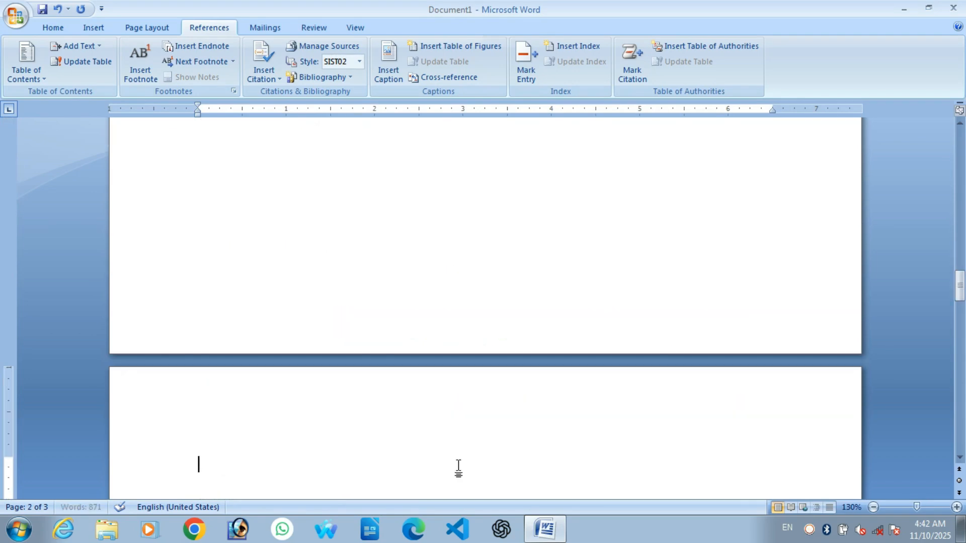
Replace the automatic table of contents on the first page with the built-in Manual Table layout
scroll(433, 486, up, 10)
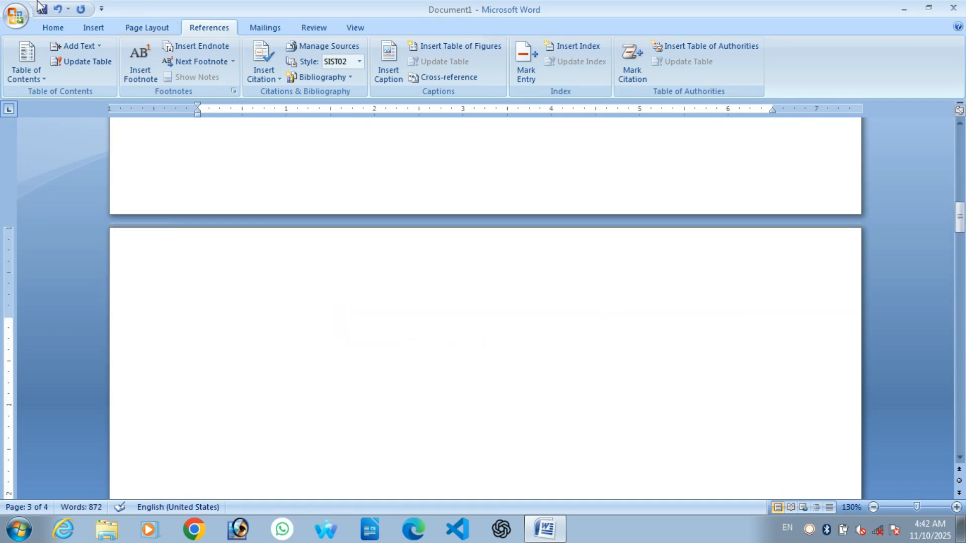
click(29, 73)
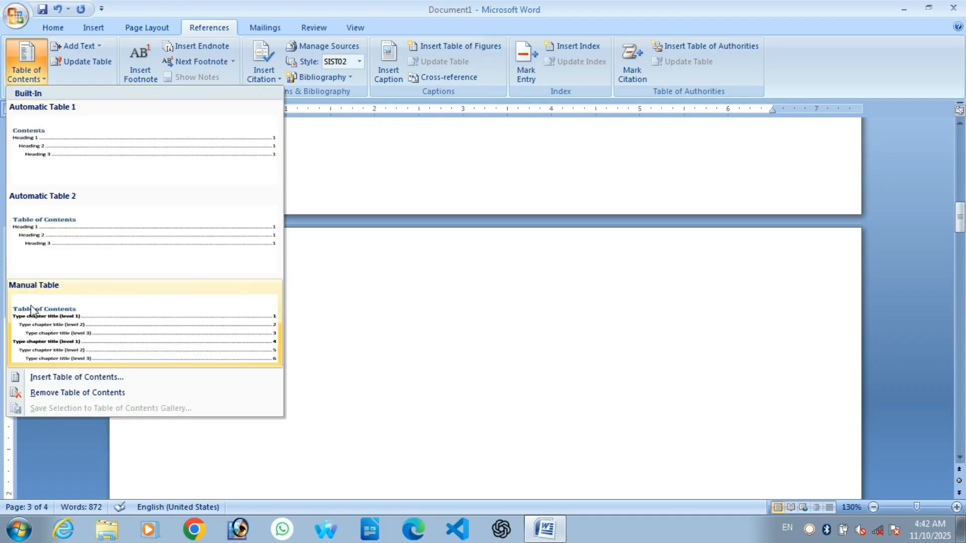
click(64, 331)
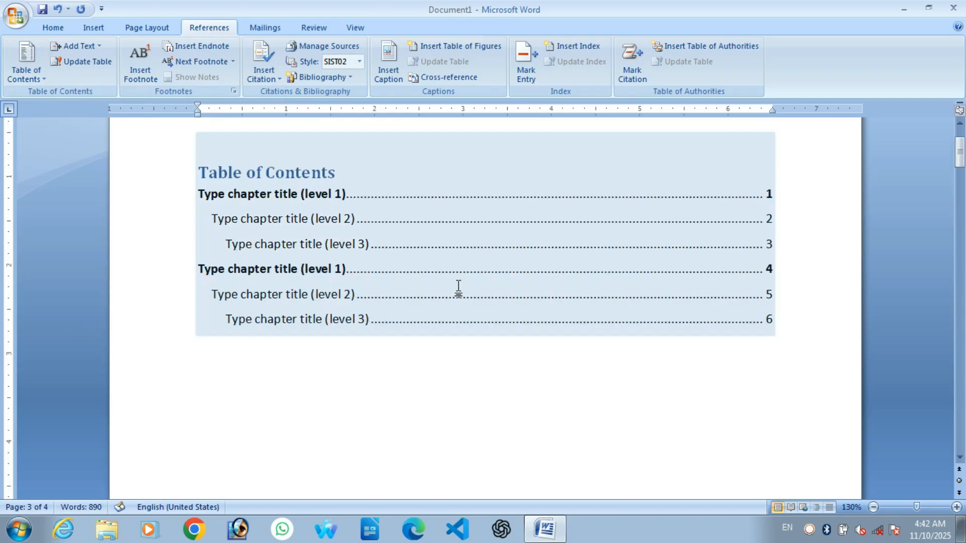
scroll(458, 286, up, 2)
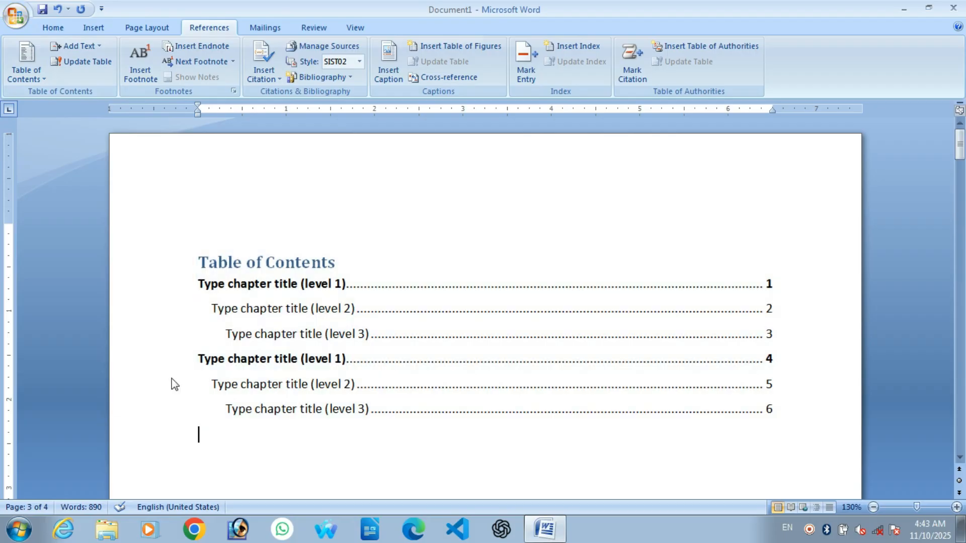
Replace the first level 1 chapter title placeholder in the manual table of contents with "Introduction"
click(237, 286)
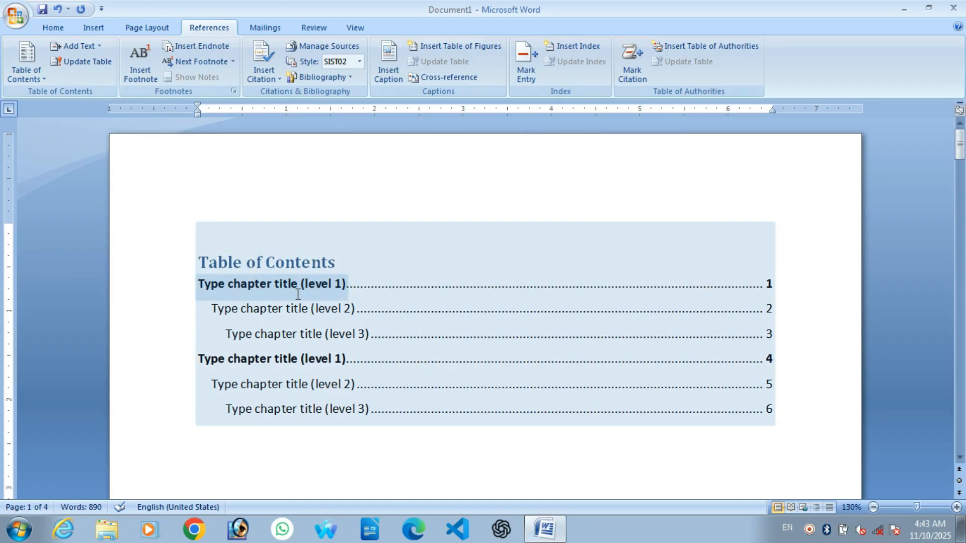
click(346, 283)
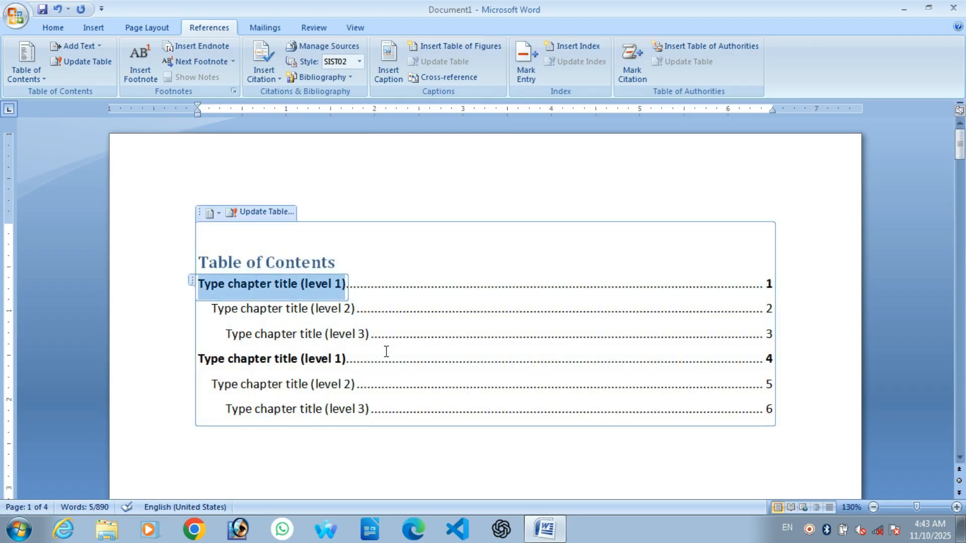
text(Introd)
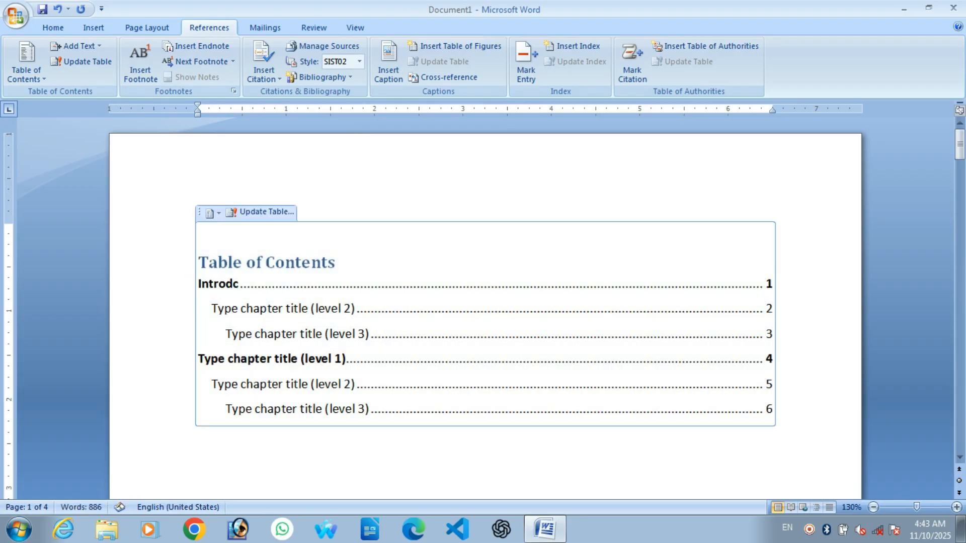
text(uction)
Replace the first level 2 chapter title in the manual table of contents with "Characteristics of computer" and set its page number to 5
click(347, 308)
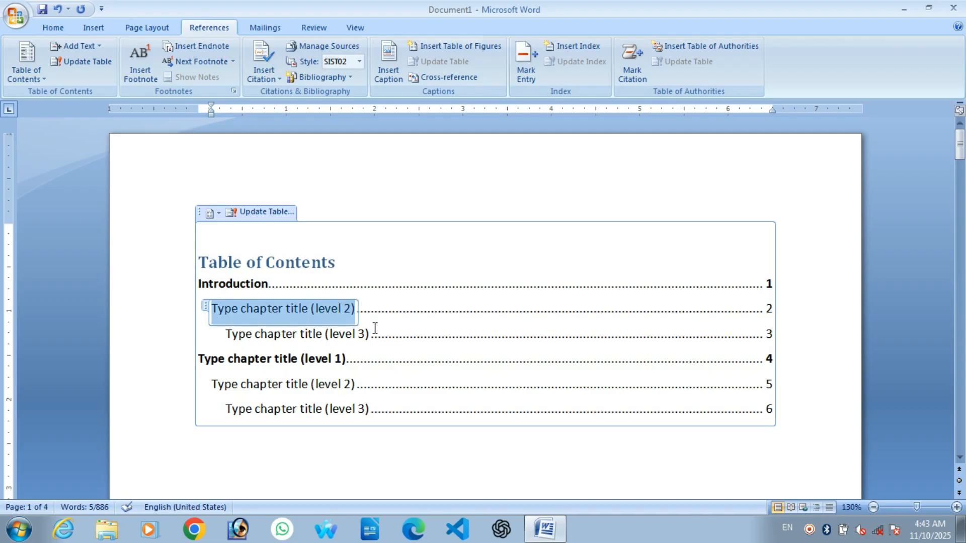
text(Chara)
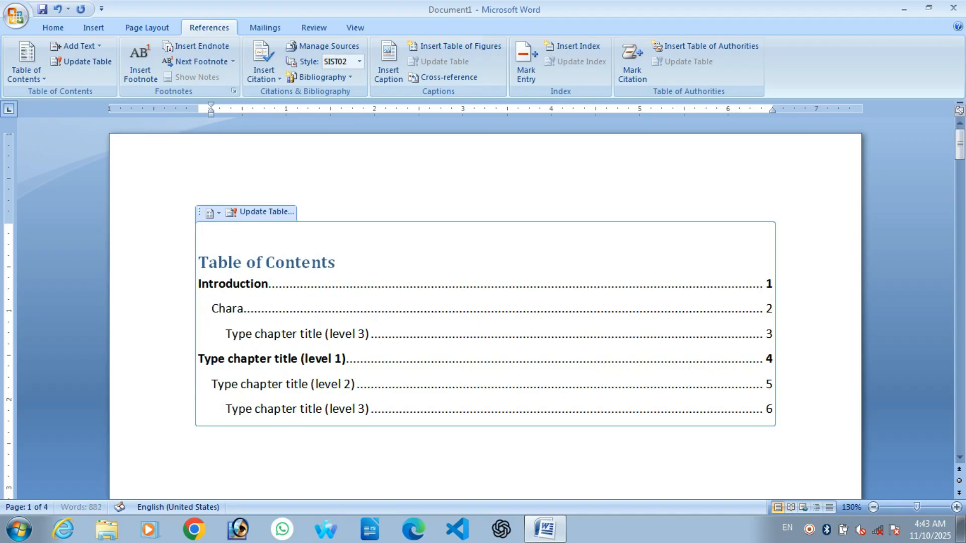
text(cteristics of cop)
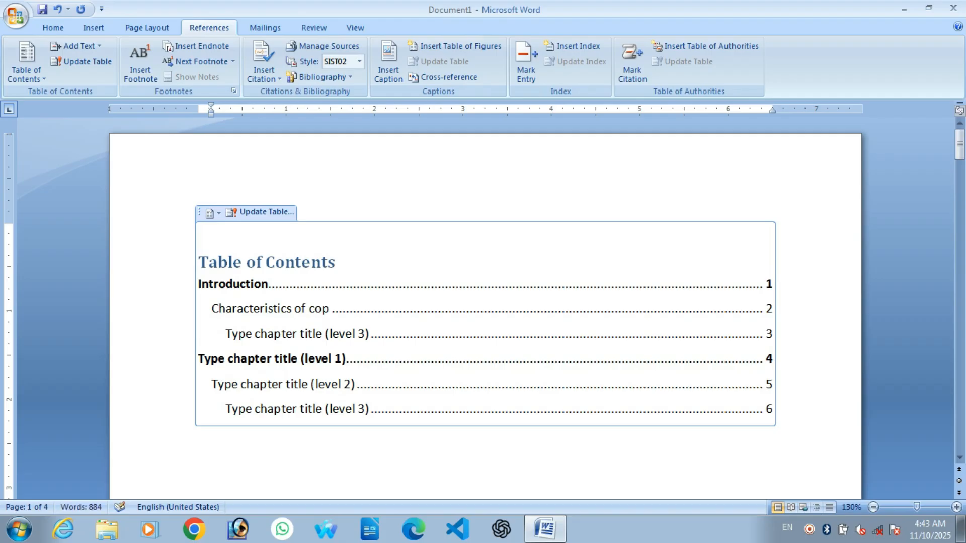
key(BackSpace)
text(mputer)
click(772, 309)
key(BackSpace)
text(5)
Add the sentence "CPU is the brain of computer" on a new line below the table of contents
scroll(845, 459, down, 5)
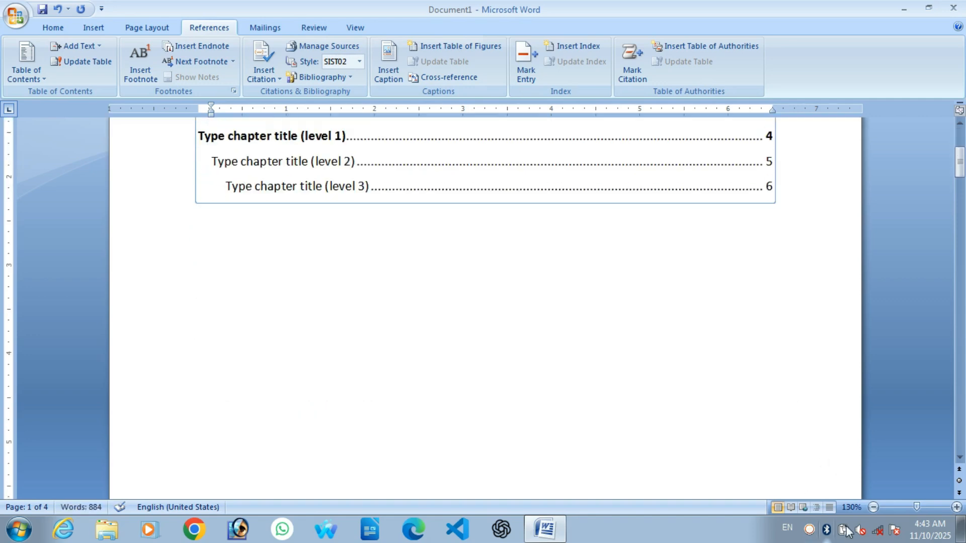
scroll(958, 485, down, 3)
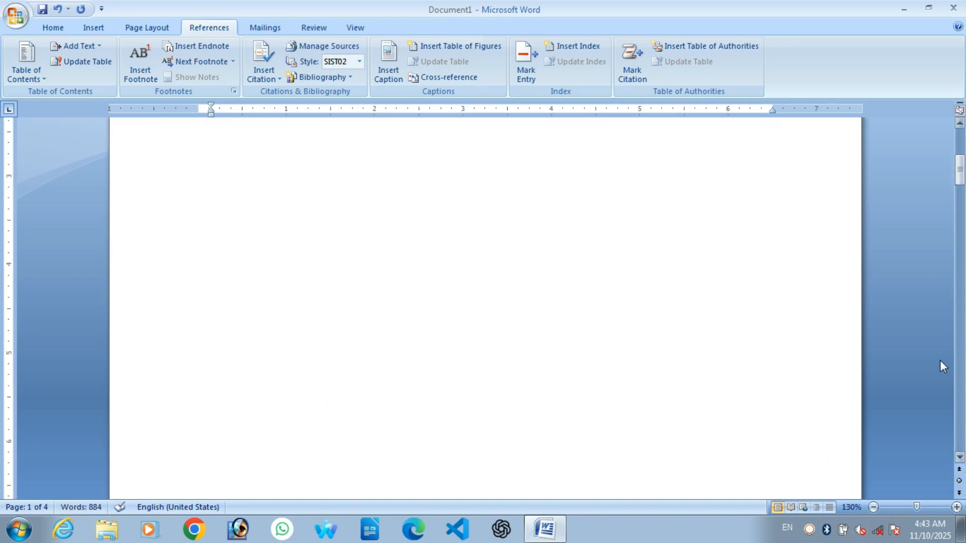
scroll(556, 337, up, 3)
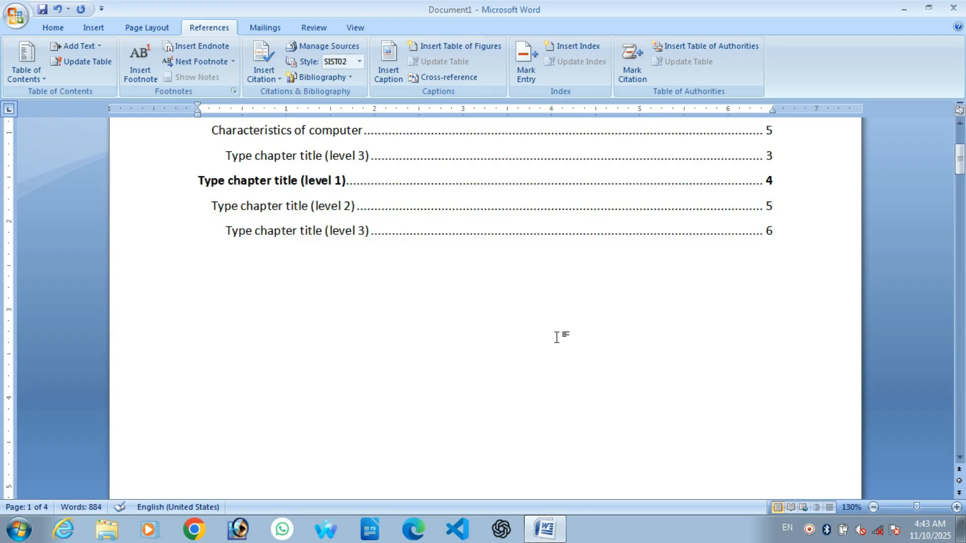
scroll(556, 337, up, 4)
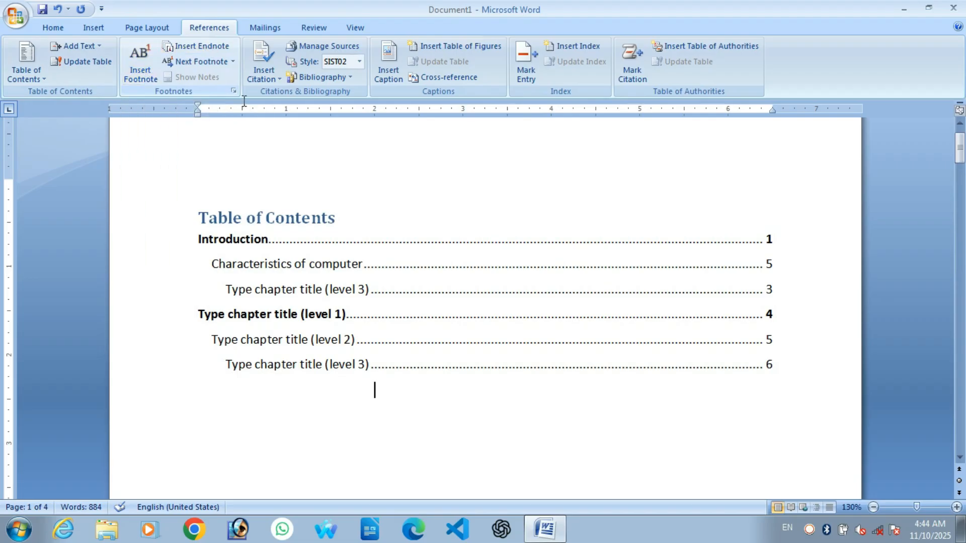
scroll(251, 173, down, 3)
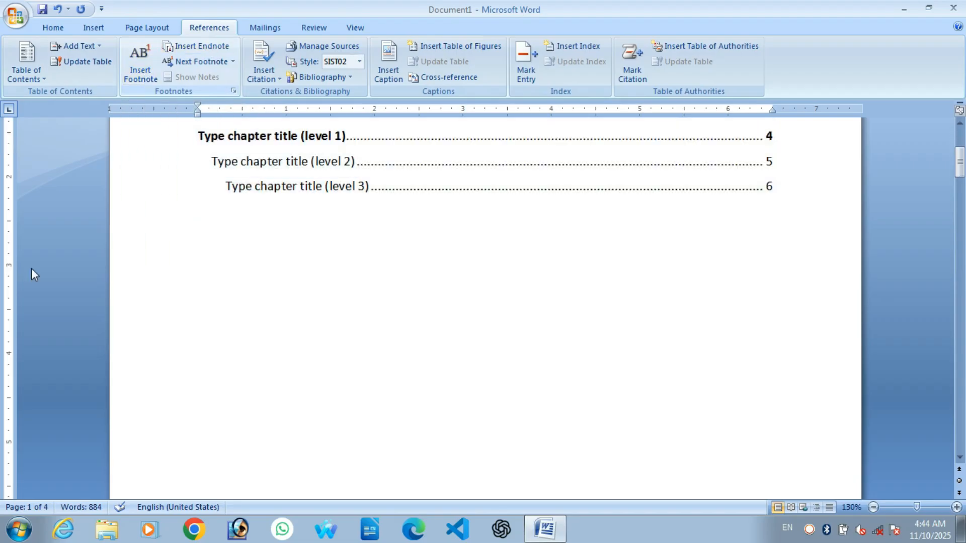
key(Return)
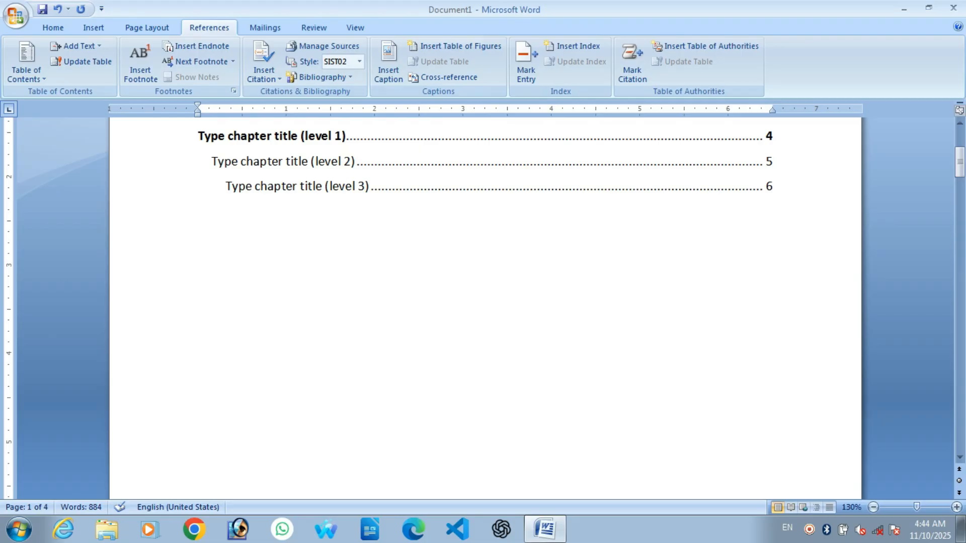
text(CPU is the brain)
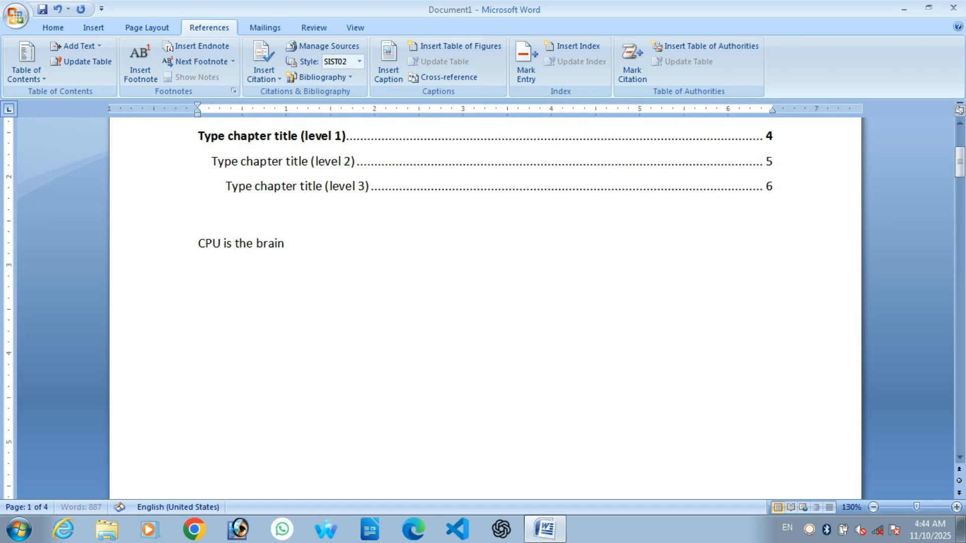
text( of computer)
key(Return)
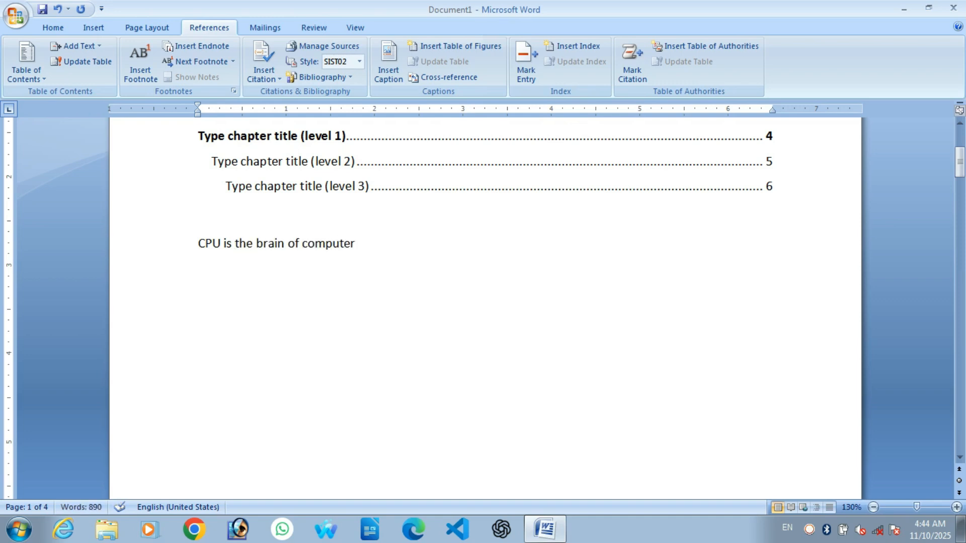
Attach a footnote reading "Central Processing Unit" to the word "CPU" and check its pop-up text
click(225, 245)
click(200, 246)
drag(201, 248, 222, 245)
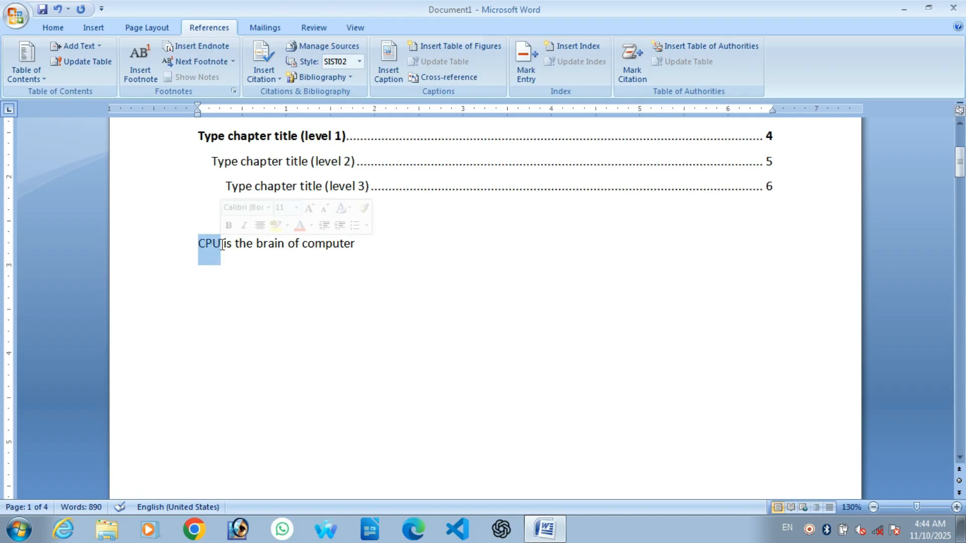
click(236, 261)
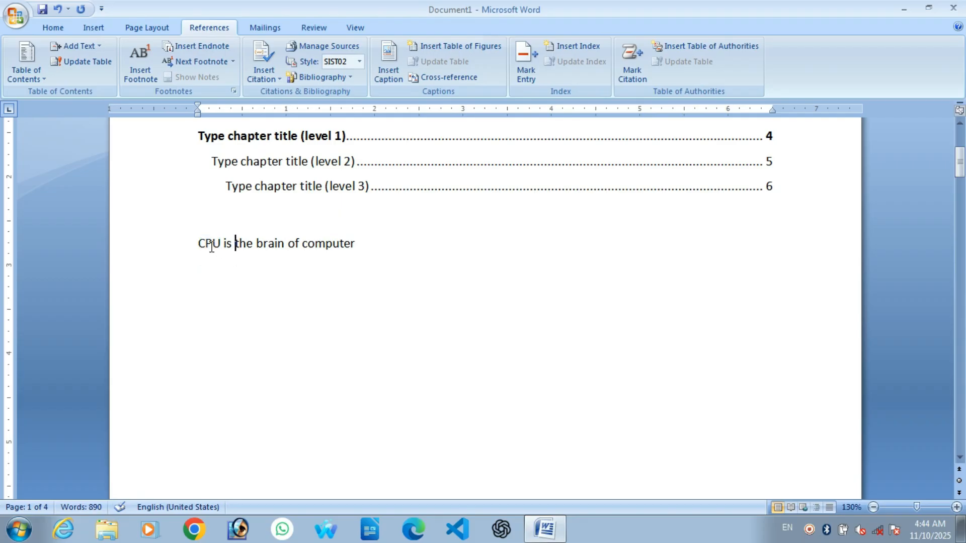
drag(197, 247, 221, 247)
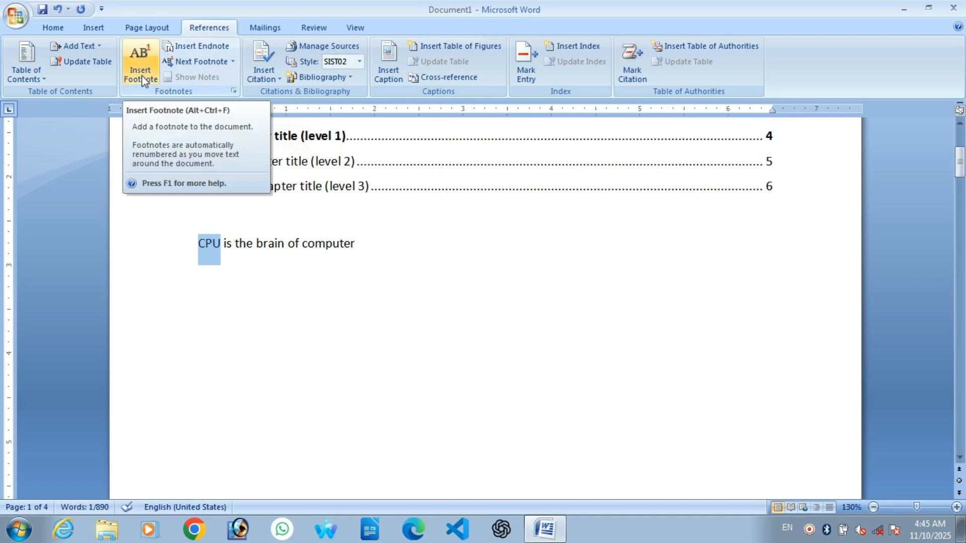
scroll(141, 81, down, 3)
scroll(158, 136, down, 1)
scroll(161, 150, up, 1)
scroll(230, 187, down, 2)
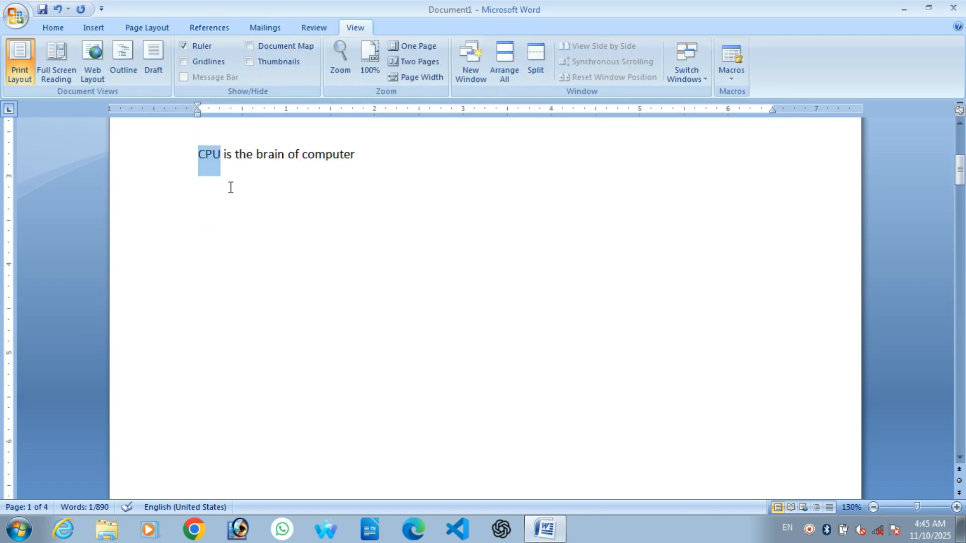
scroll(420, 478, down, 10)
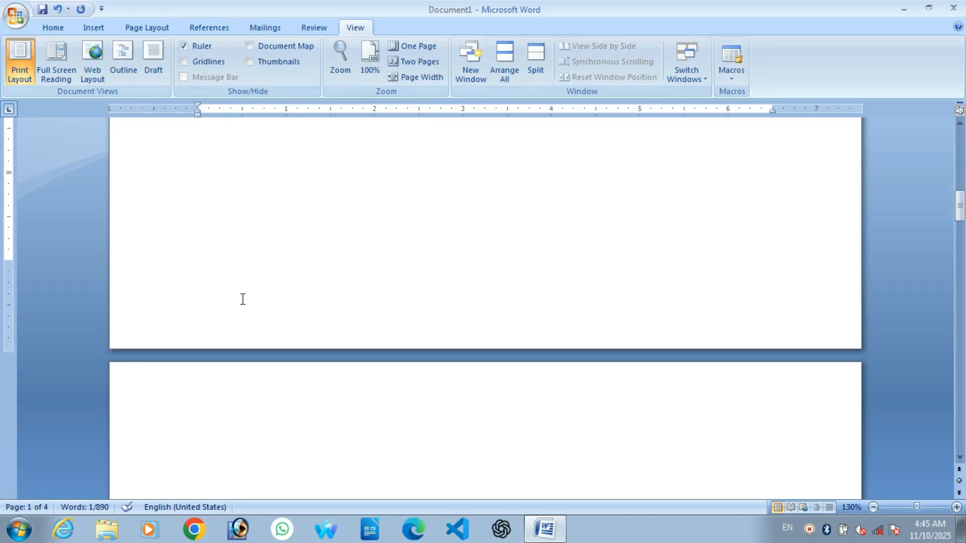
scroll(248, 306, up, 8)
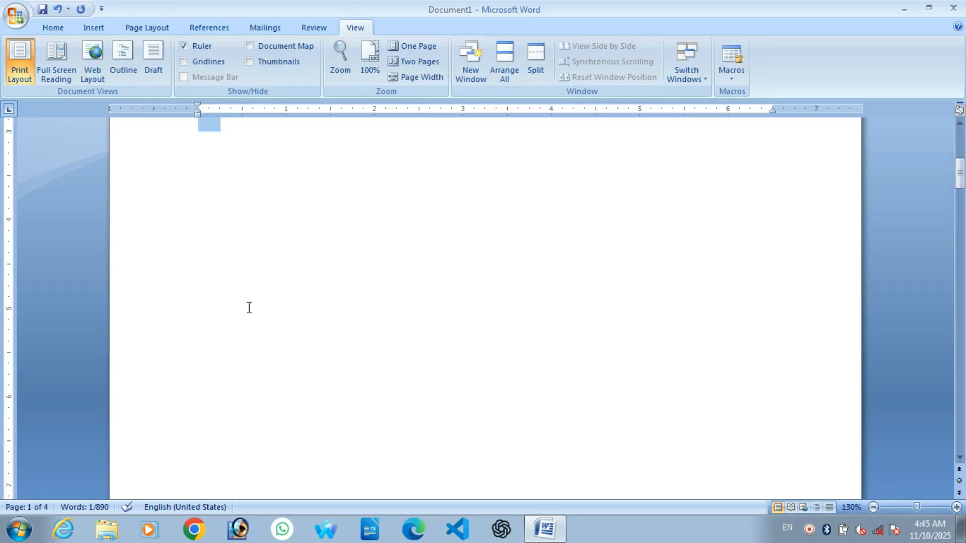
scroll(248, 308, up, 3)
click(203, 30)
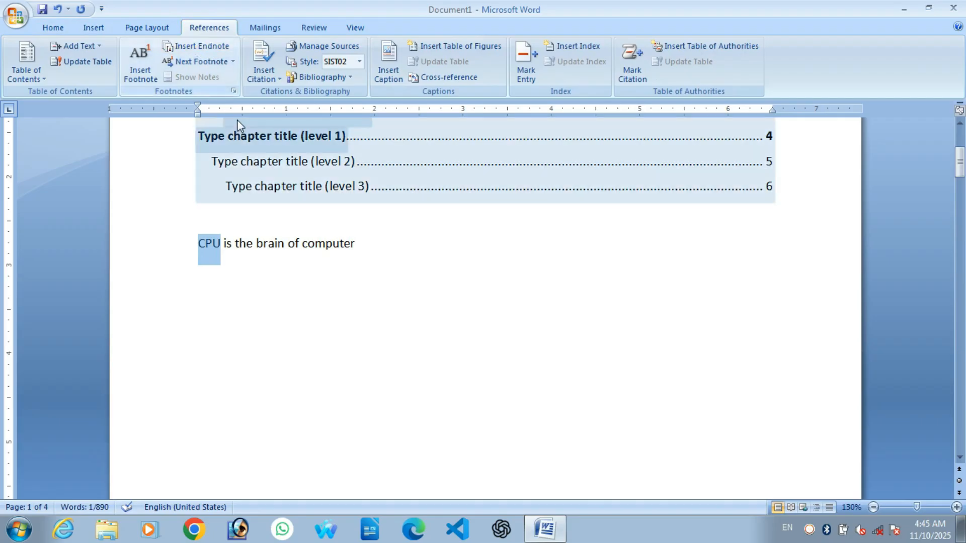
scroll(357, 455, down, 5)
scroll(271, 291, up, 3)
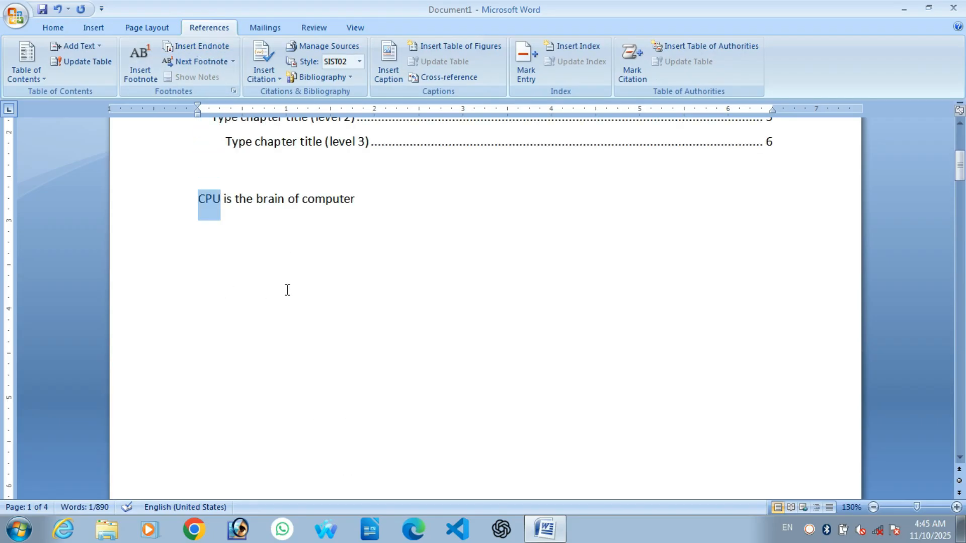
scroll(287, 291, up, 5)
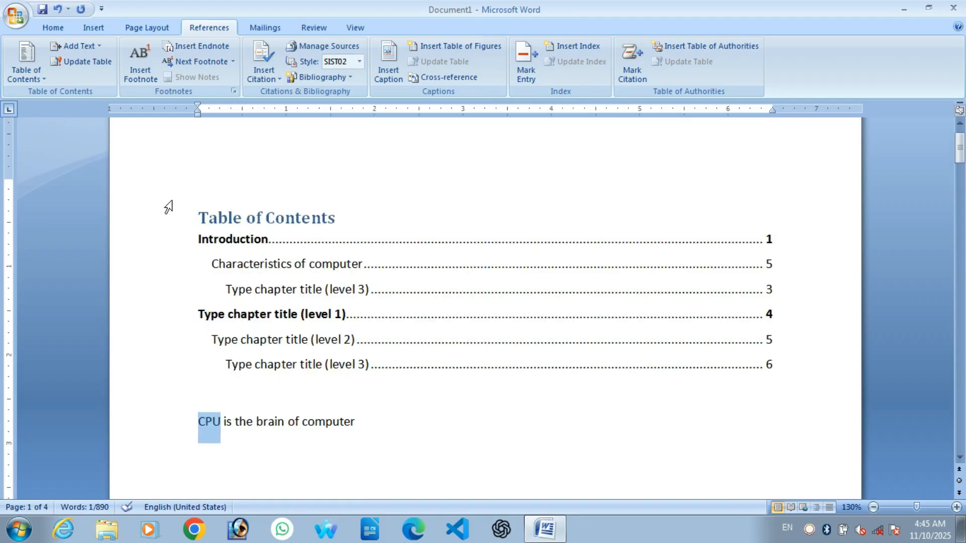
scroll(182, 208, down, 3)
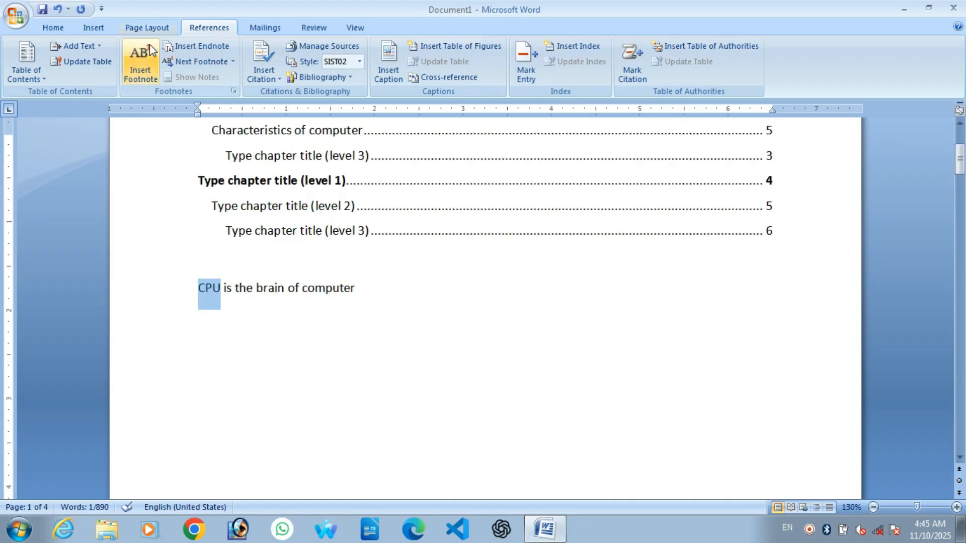
click(140, 65)
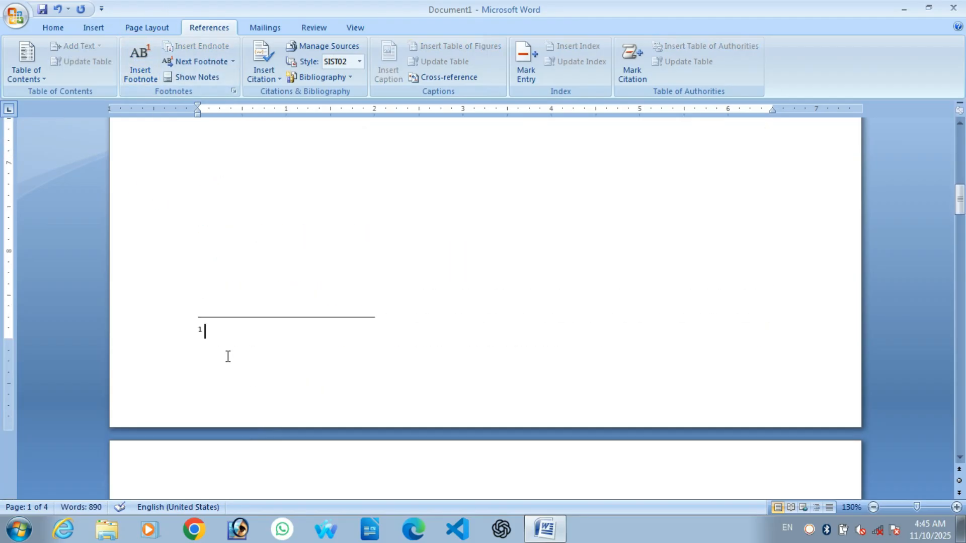
scroll(227, 354, down, 2)
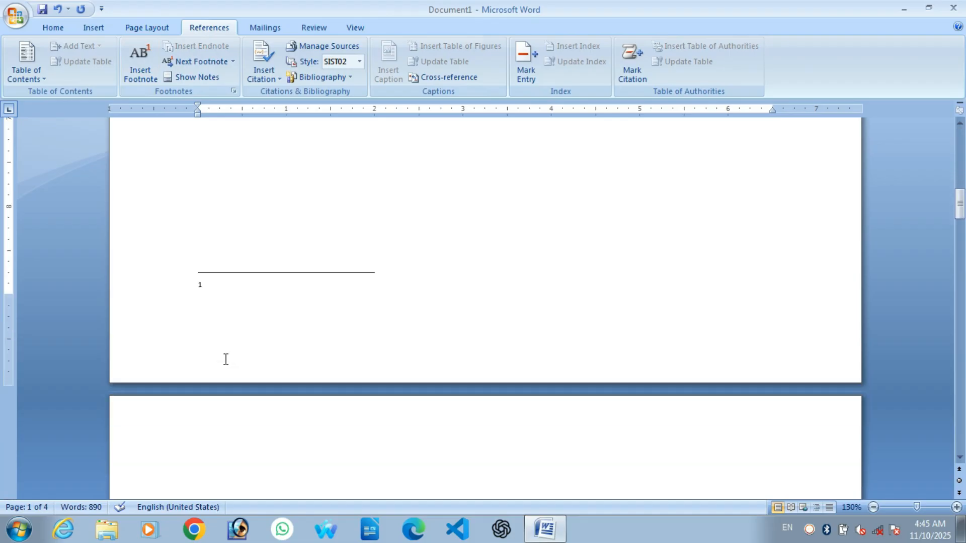
text(Central Proce)
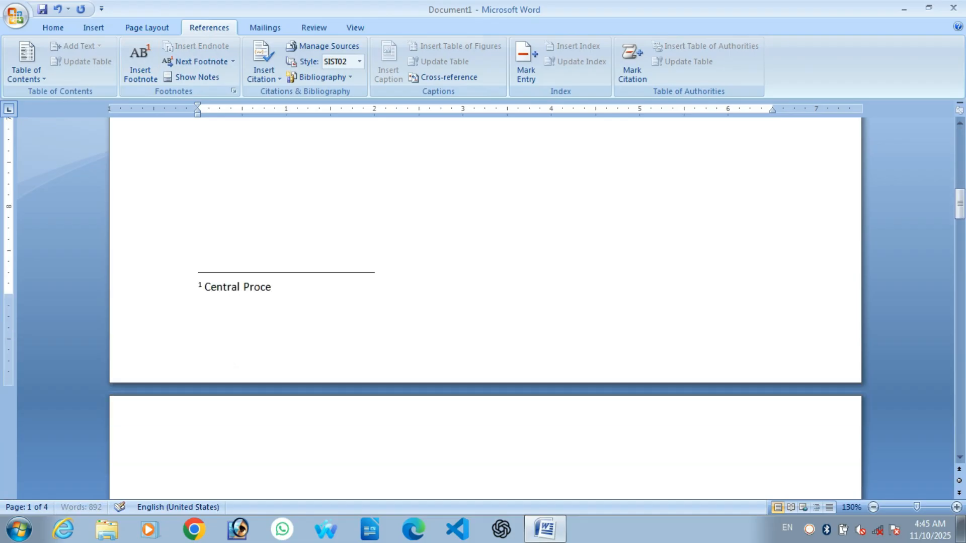
text(ssing Unit)
scroll(268, 362, up, 8)
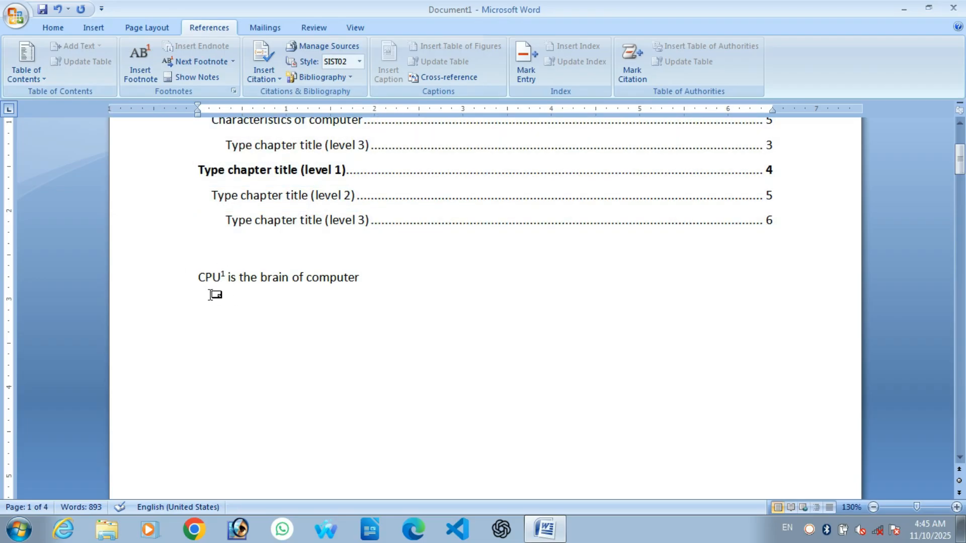
mouse_move(208, 273)
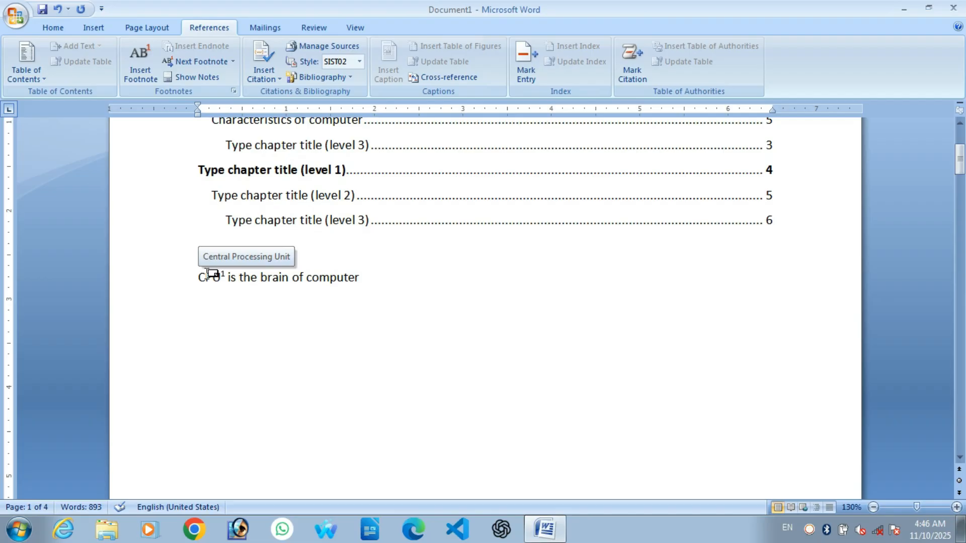
Add a new line reading "CU" below the CPU sentence
click(393, 278)
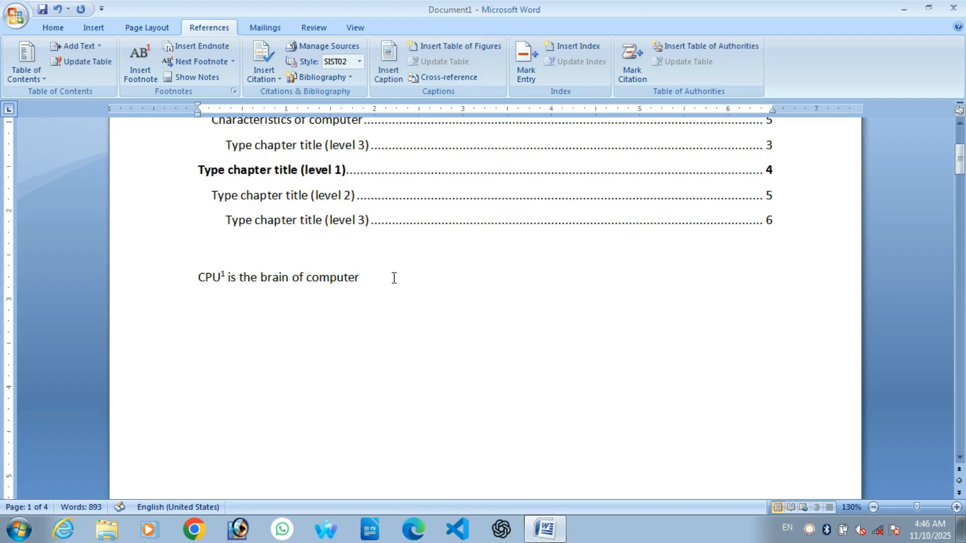
key(Return)
text(CU)
Attach a footnote reading "Control Unit" to the word "CU" and check its pop-up text
drag(197, 308, 215, 302)
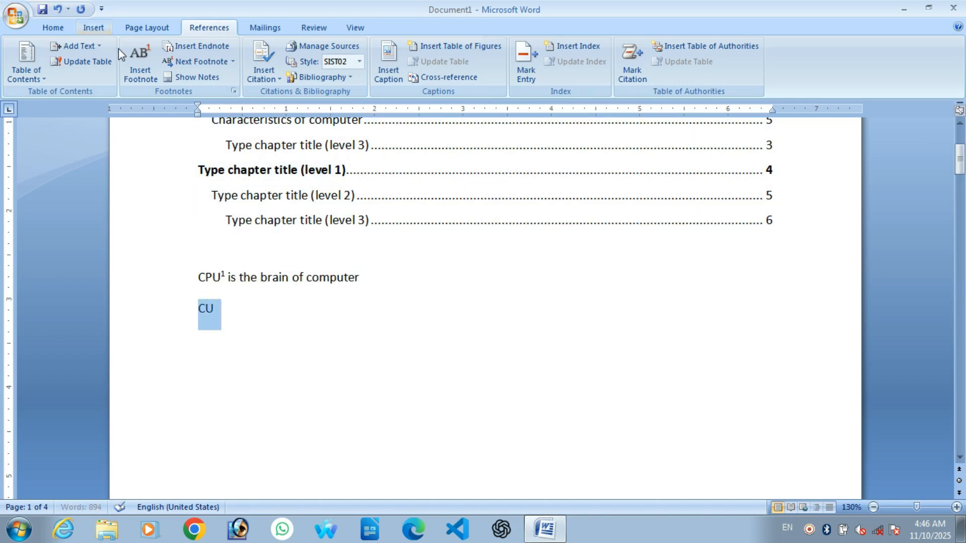
click(139, 65)
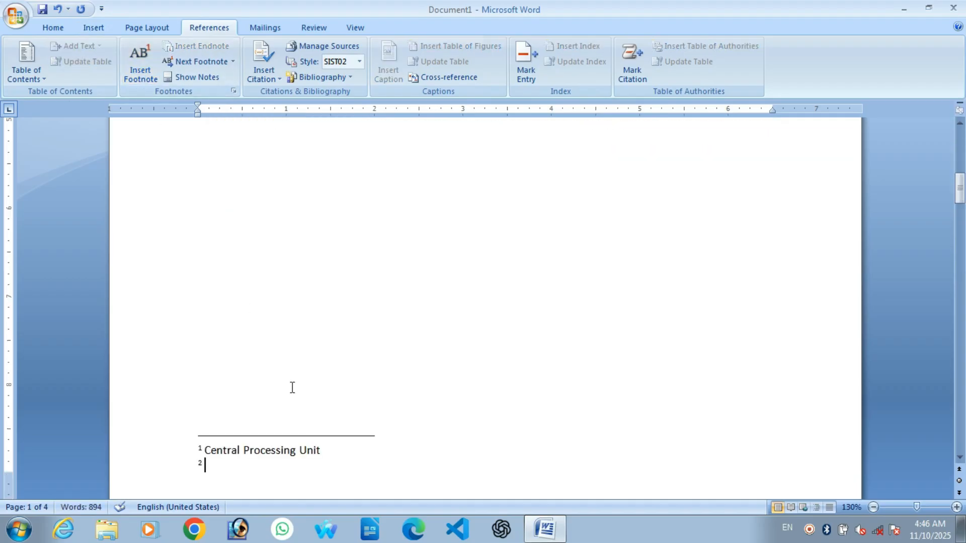
text(Cont)
text(rol)
key(BackSpace)
text(ol Unit)
scroll(351, 317, up, 6)
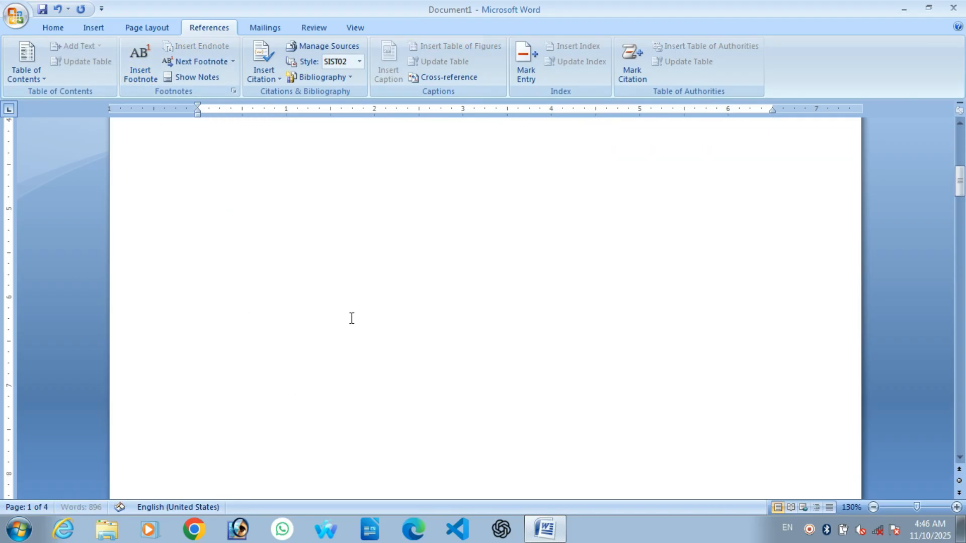
mouse_move(212, 306)
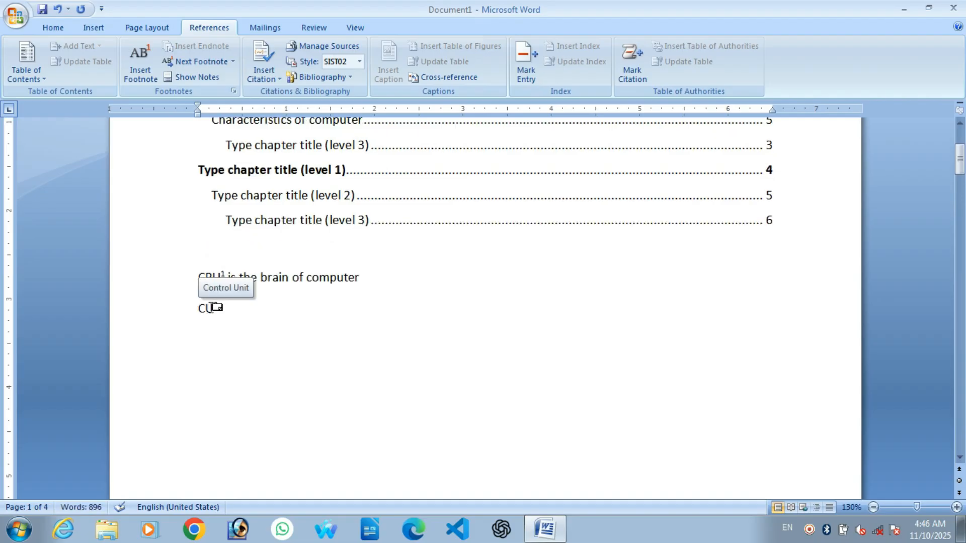
Add a new line reading "MU" below the "CU" line
click(239, 318)
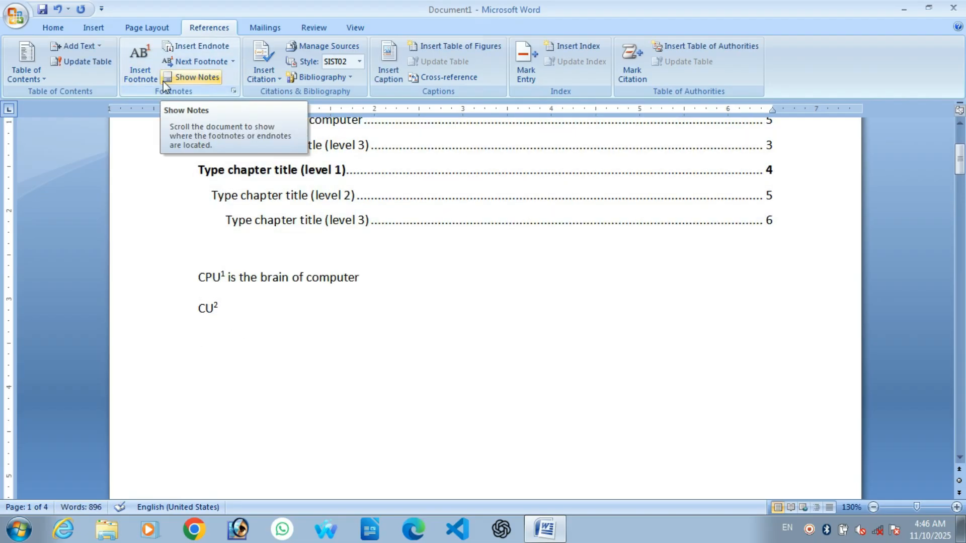
key(Return)
text(MU)
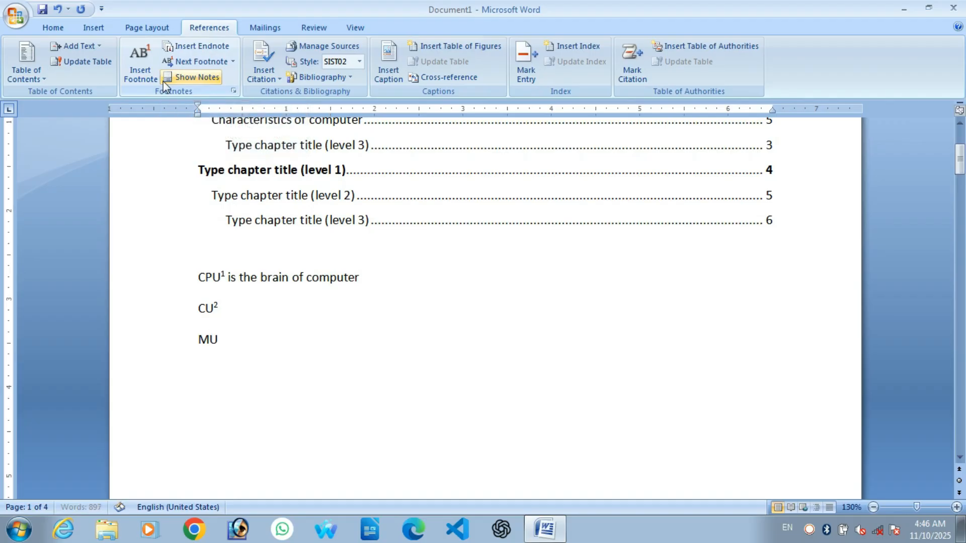
Attach an endnote reading "Memory Unit" to the word "MU" and check its reference mark in the text
drag(198, 339, 226, 340)
click(218, 340)
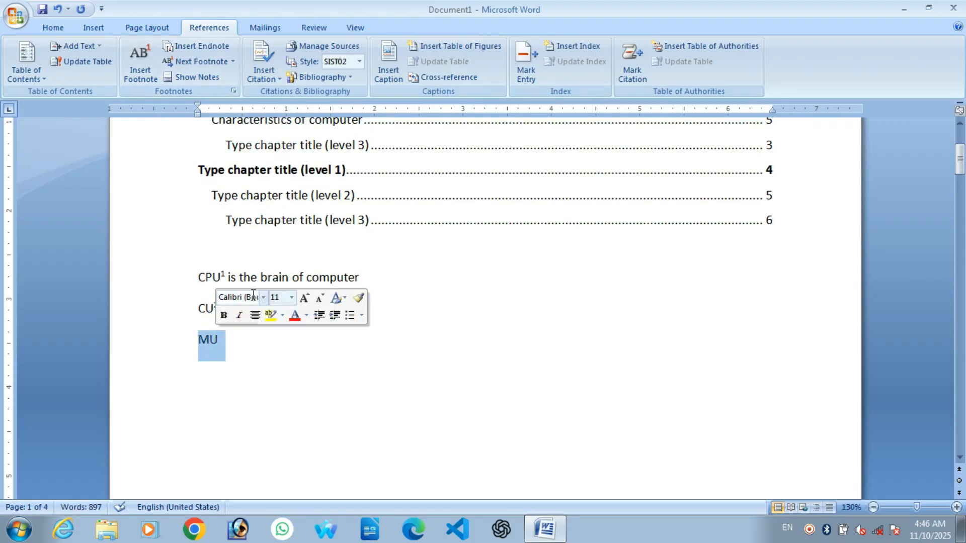
click(201, 46)
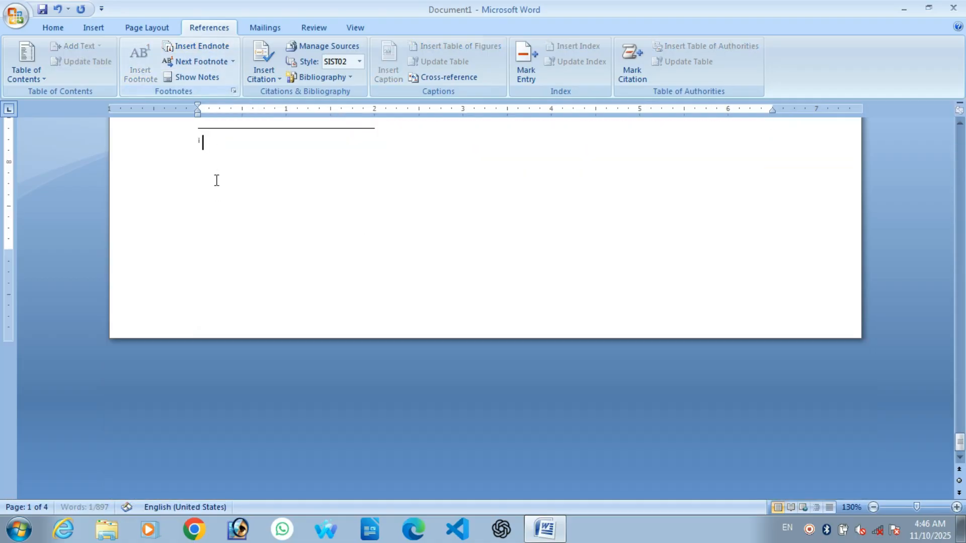
scroll(297, 321, up, 3)
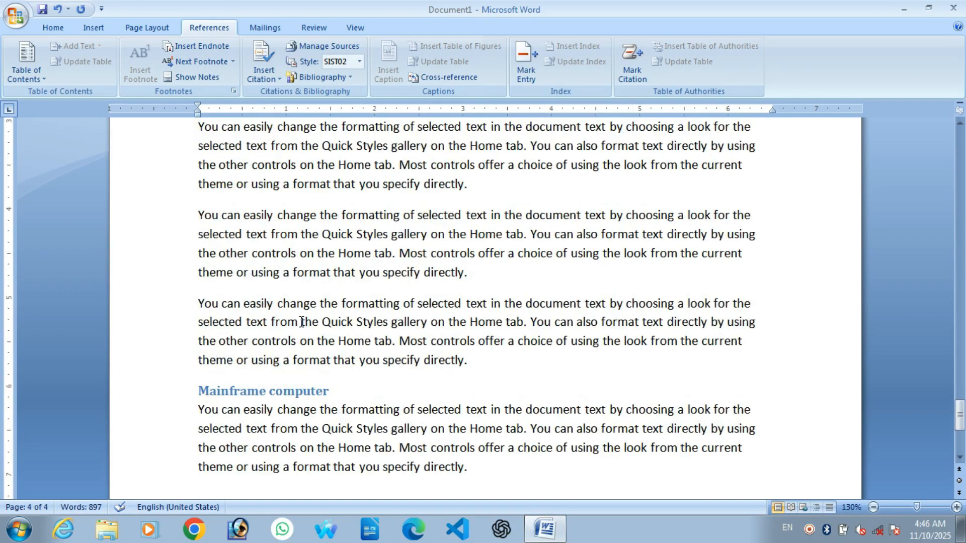
scroll(302, 321, down, 5)
scroll(272, 302, up, 1)
scroll(272, 302, down, 1)
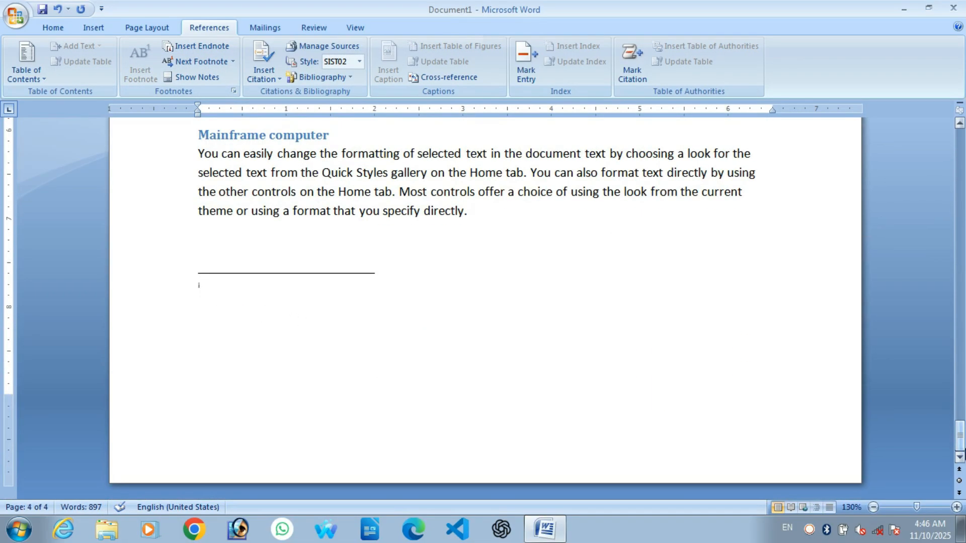
text(Memory U)
scroll(960, 459, up, 18)
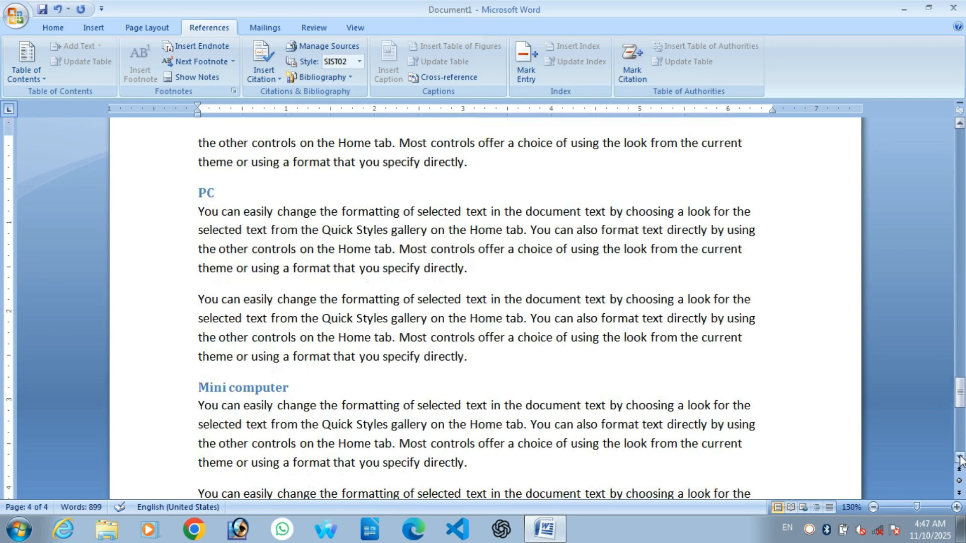
scroll(772, 370, up, 8)
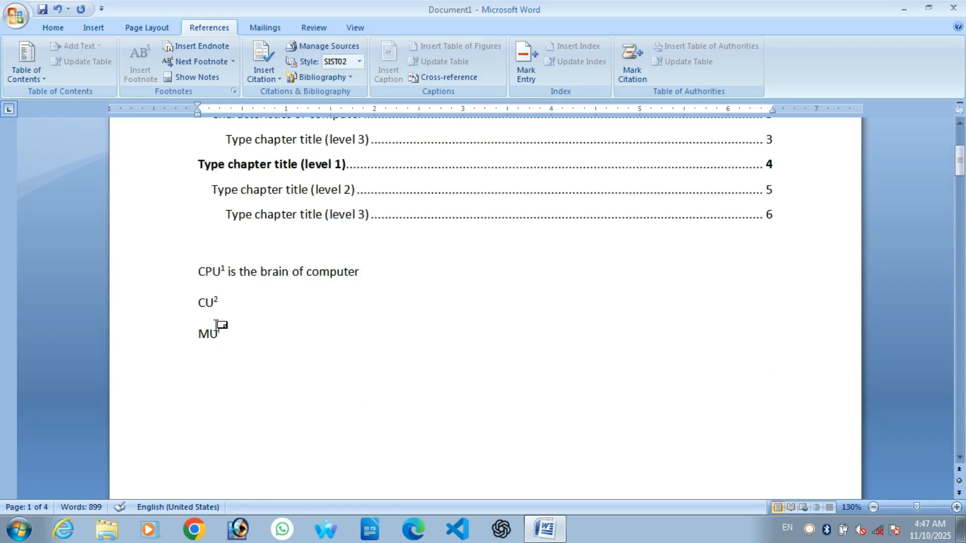
mouse_move(219, 333)
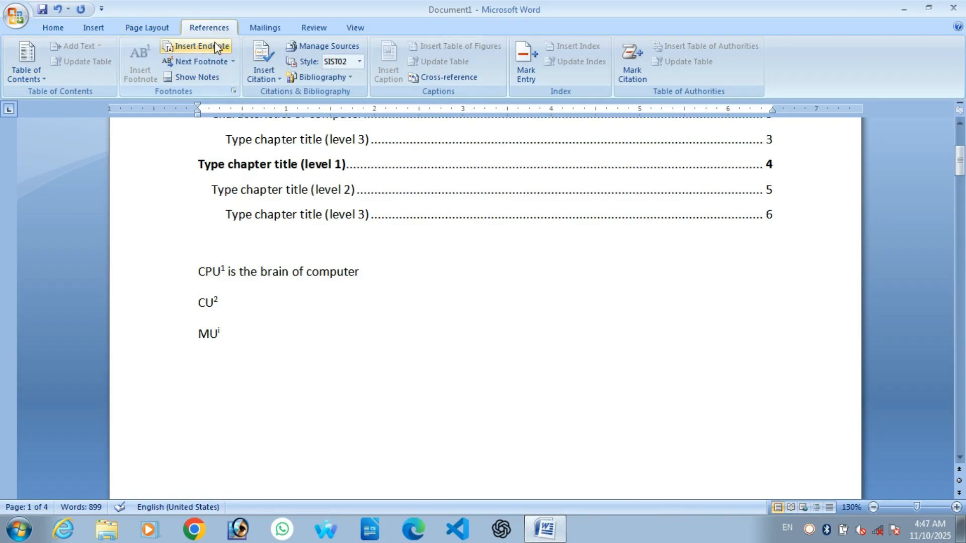
Starting before "CPU", go through the document's footnotes with Next Footnote and return with Previous Footnote
key(ctrl+Home)
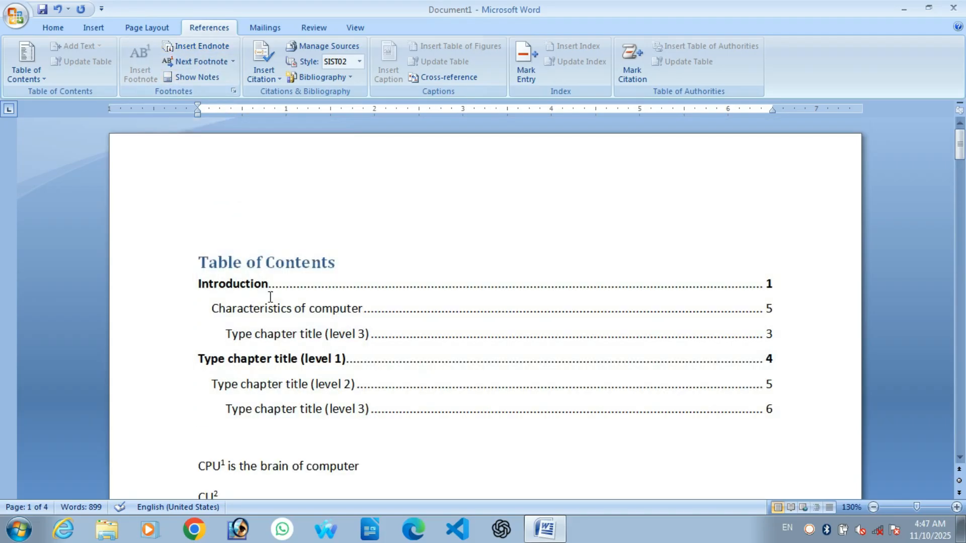
scroll(355, 453, down, 2)
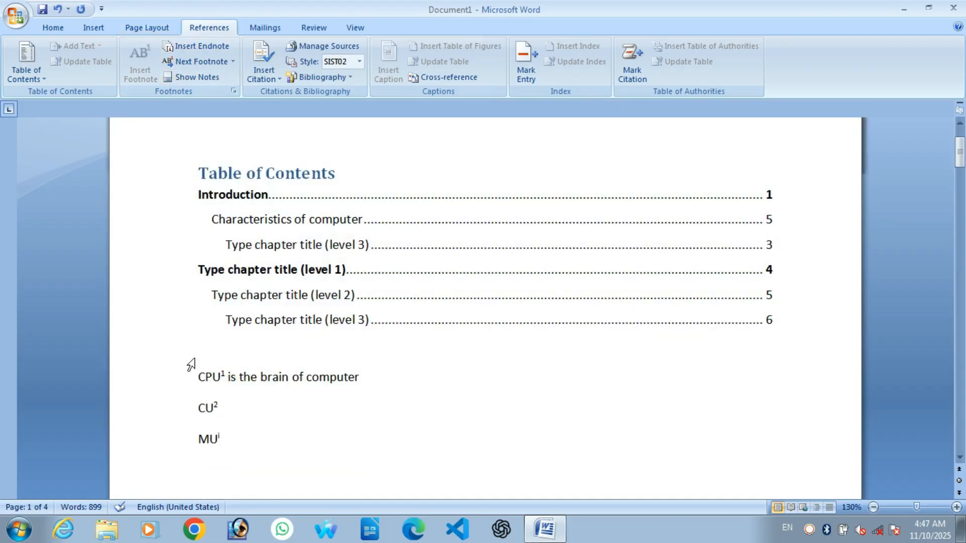
click(198, 374)
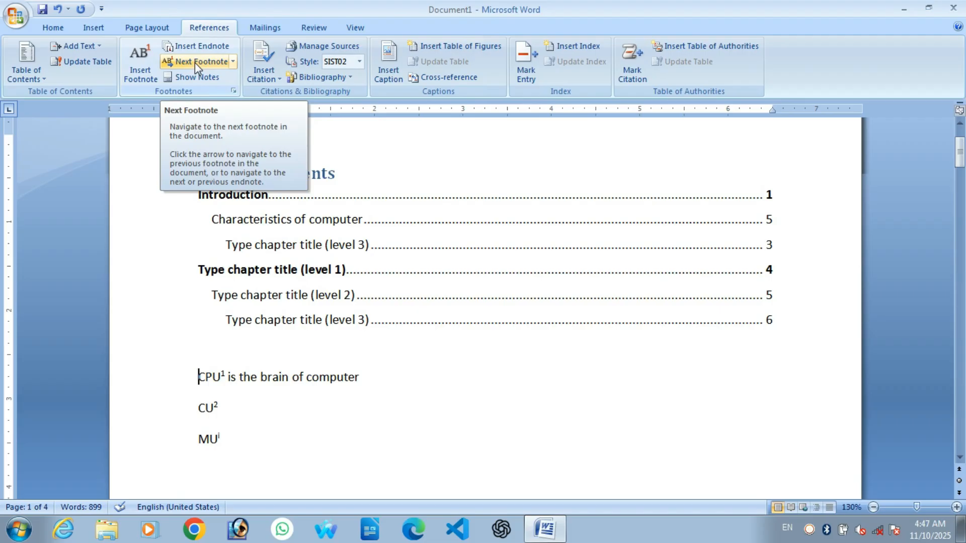
click(195, 62)
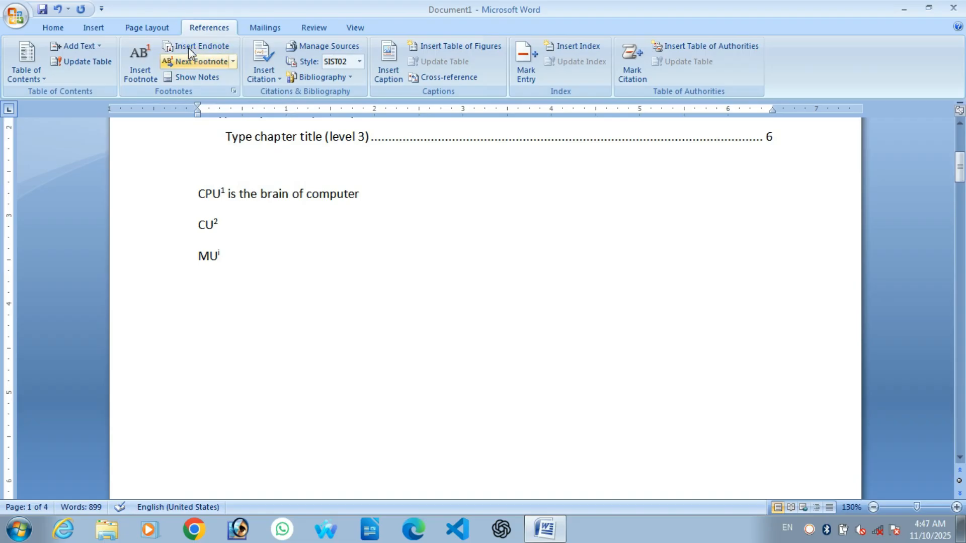
click(195, 63)
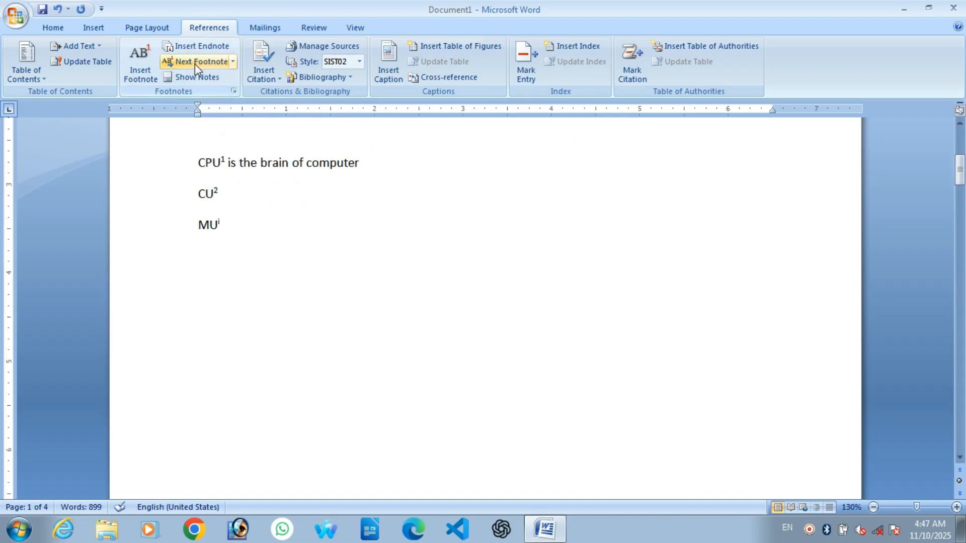
click(195, 64)
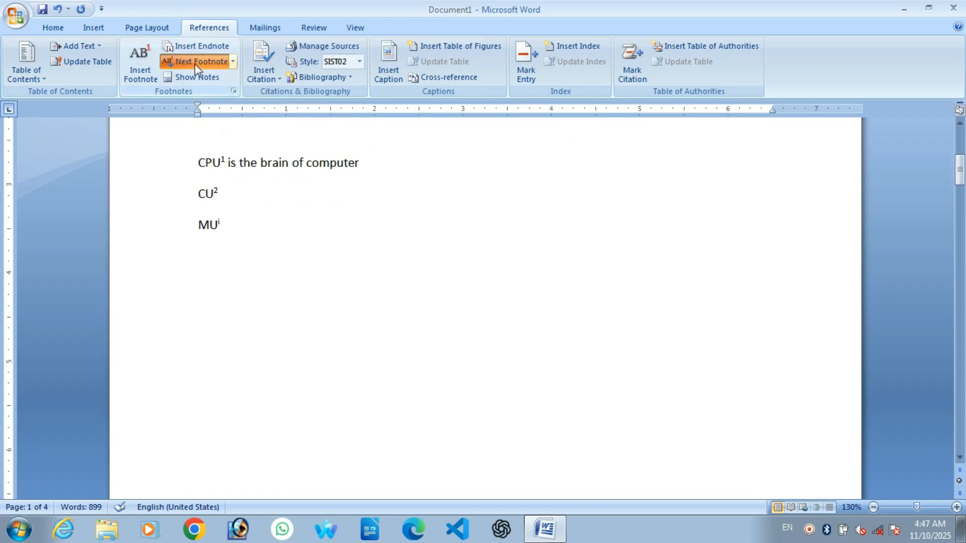
click(231, 63)
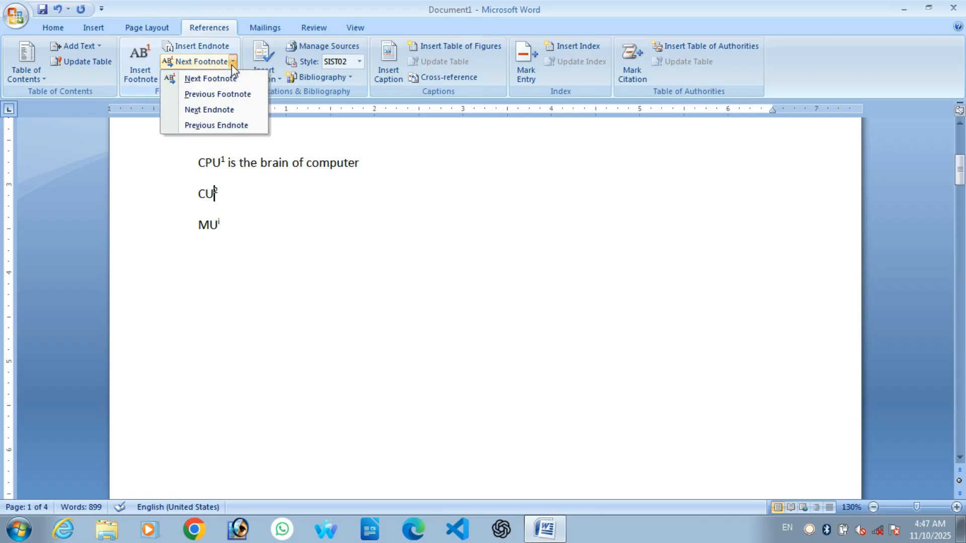
click(211, 95)
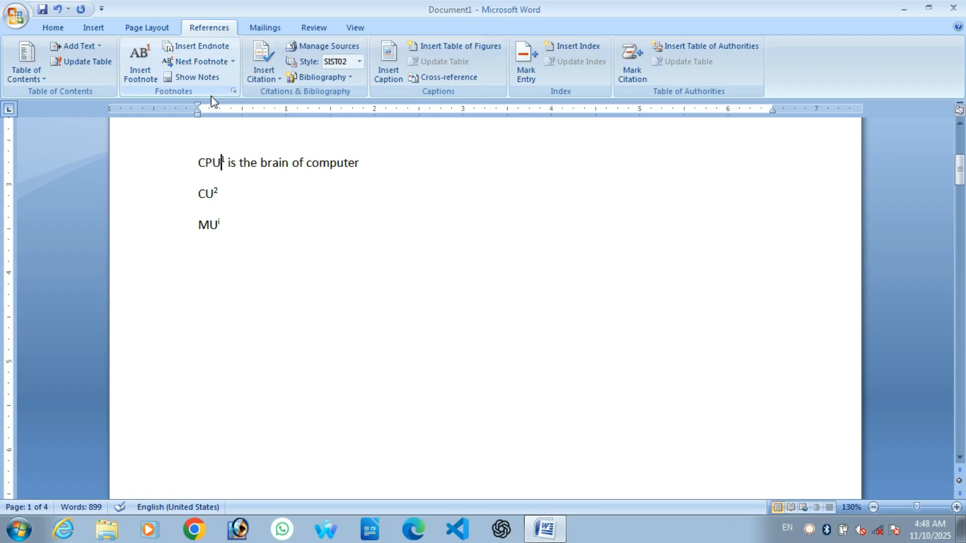
Go to the endnote mark on "MU" with Next Endnote and try Previous Endnote
click(233, 61)
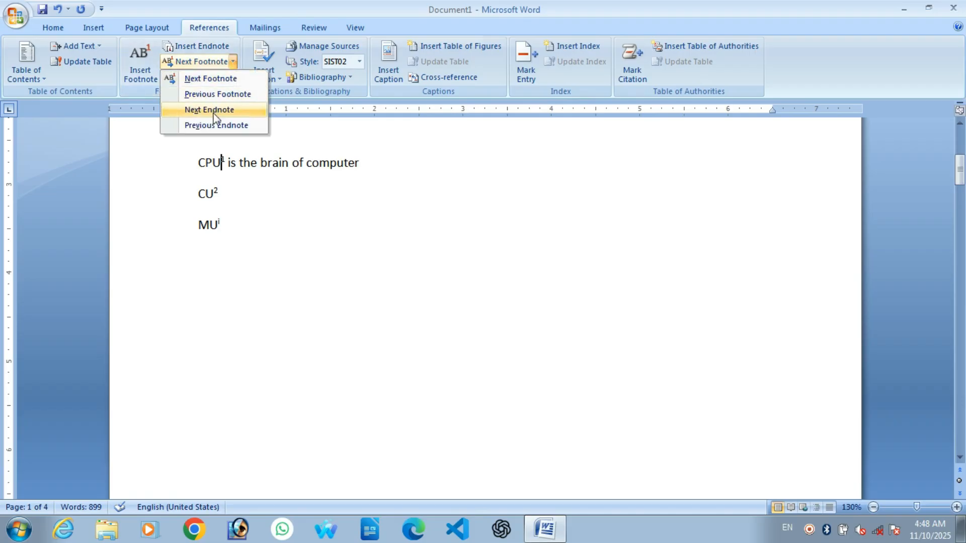
click(214, 111)
click(232, 63)
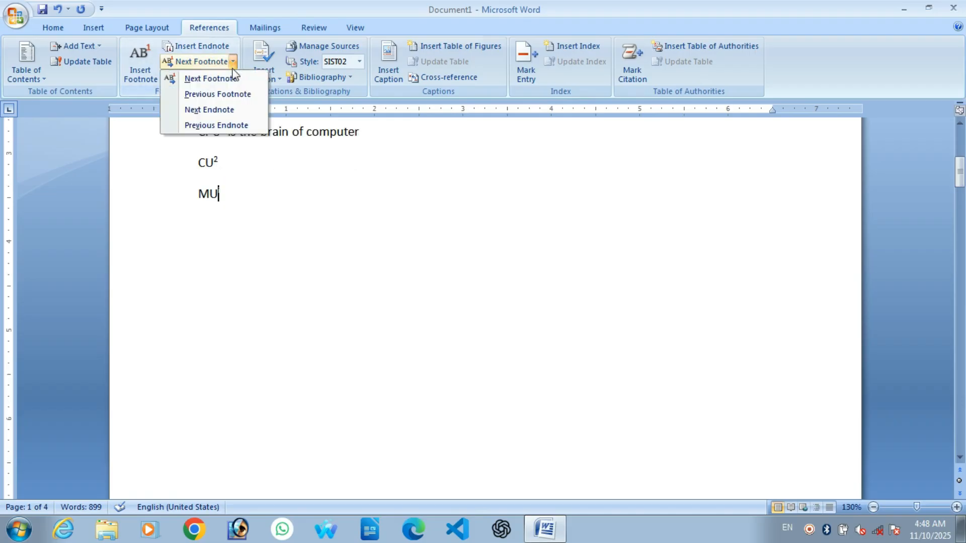
click(222, 111)
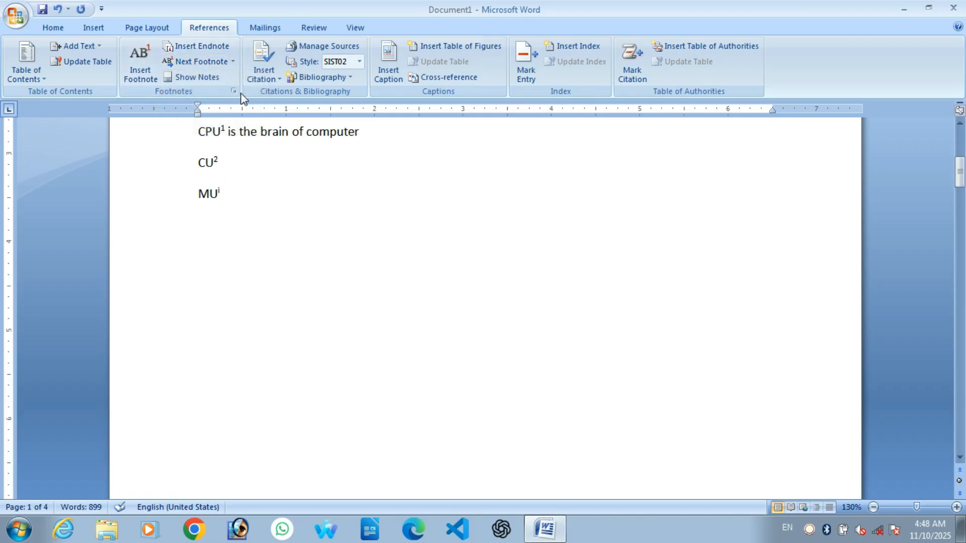
click(233, 62)
click(207, 125)
click(234, 186)
Show the document's notes in the footnote area and review the entries there
click(187, 79)
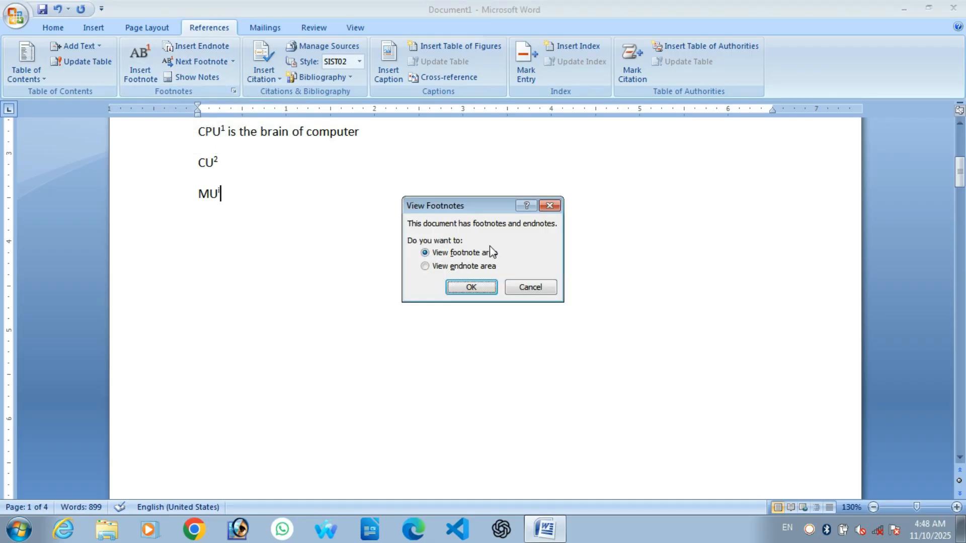
click(475, 253)
click(475, 291)
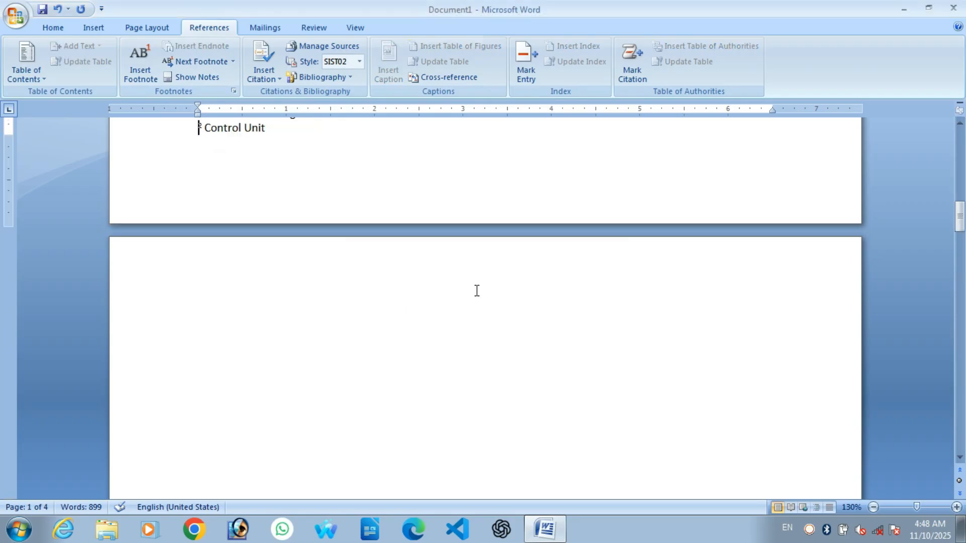
scroll(237, 231, up, 4)
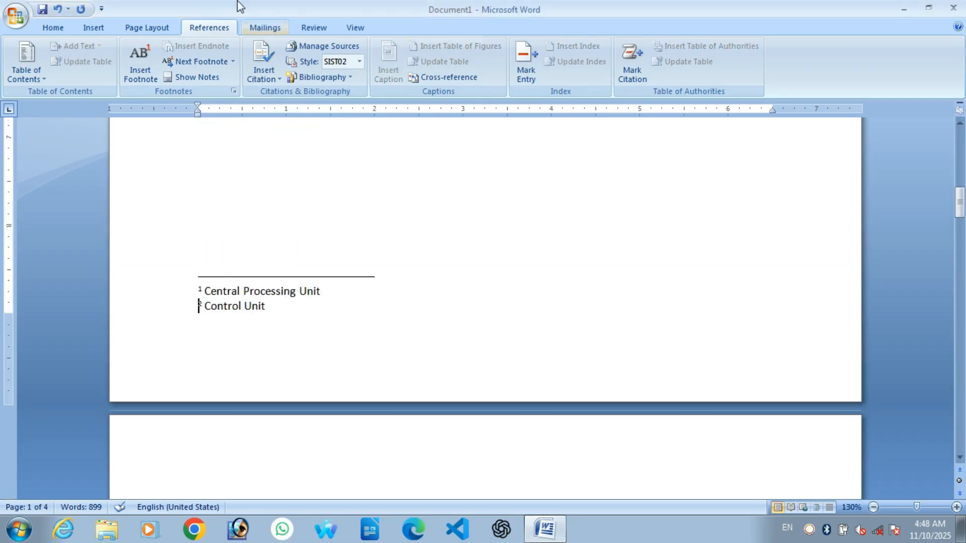
Show the document's notes in the endnote area
click(200, 82)
click(200, 82)
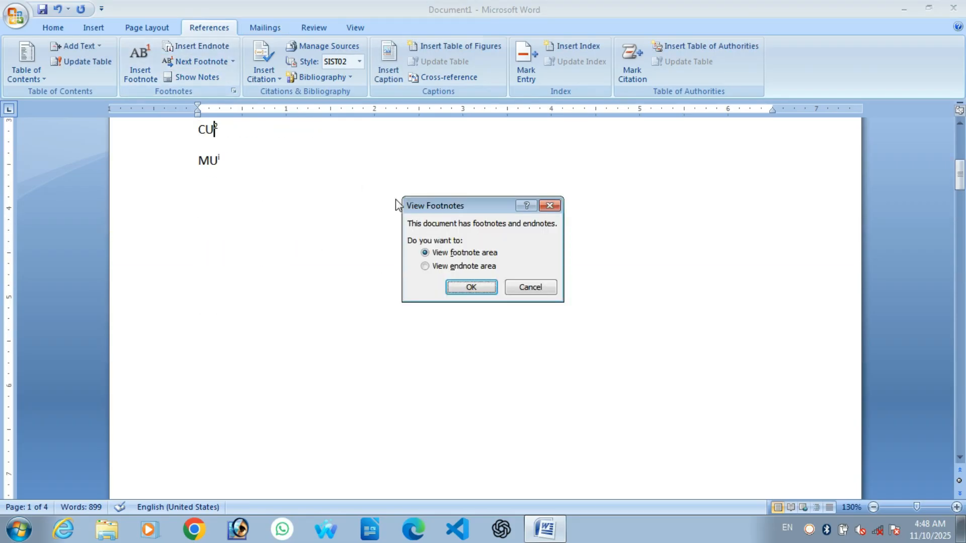
click(449, 266)
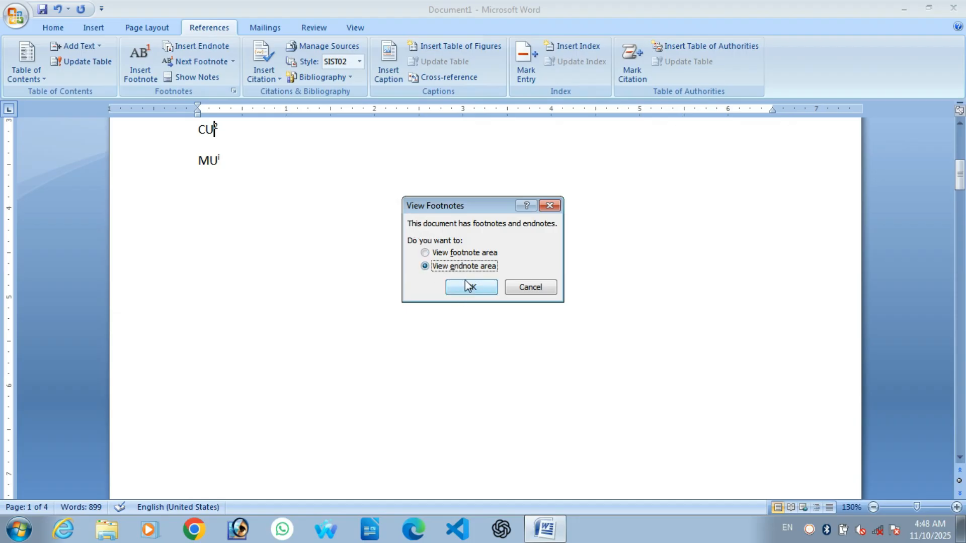
click(465, 283)
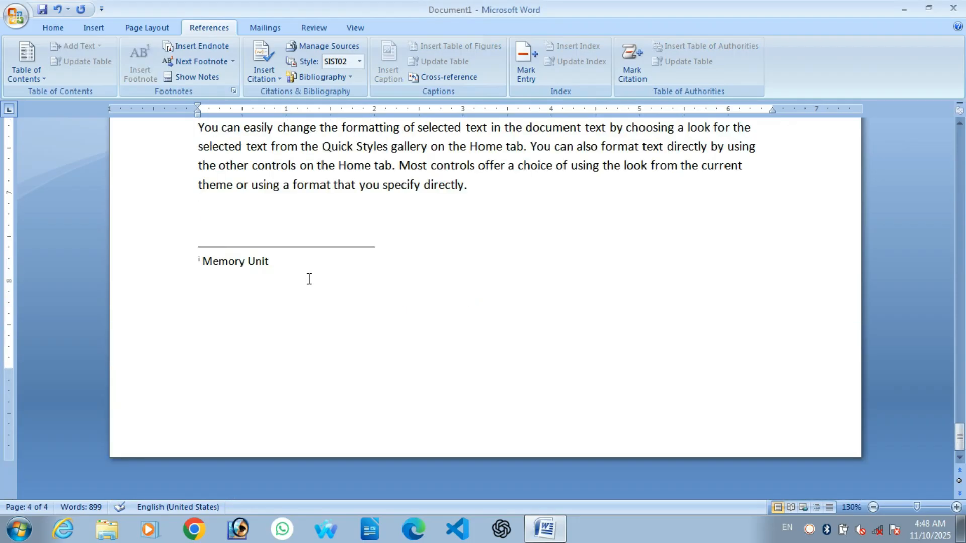
Look through the body text from the Introduction to the end of the Types of Computer section
scroll(309, 279, up, 20)
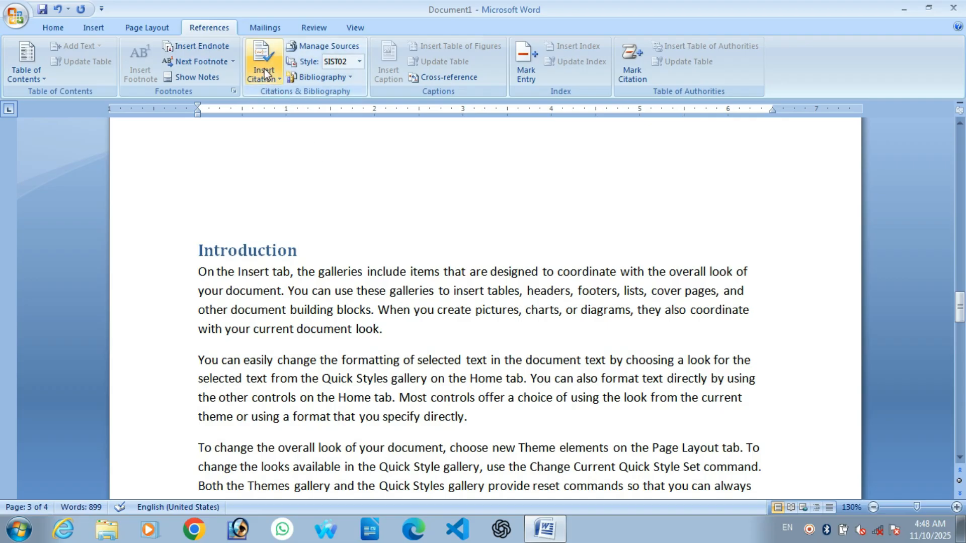
scroll(396, 401, down, 3)
scroll(396, 402, up, 2)
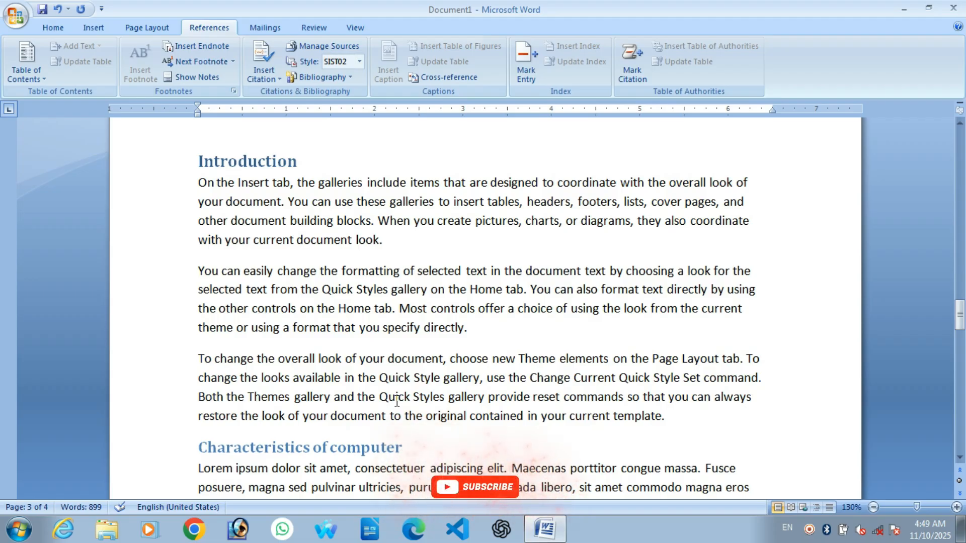
scroll(396, 402, down, 2)
scroll(397, 401, down, 1)
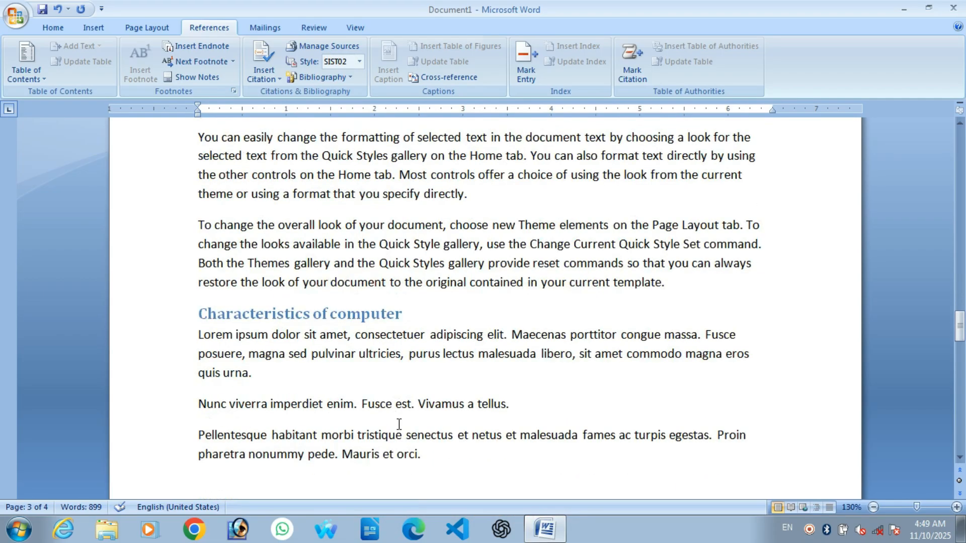
scroll(333, 453, up, 6)
scroll(282, 352, down, 1)
scroll(316, 314, down, 17)
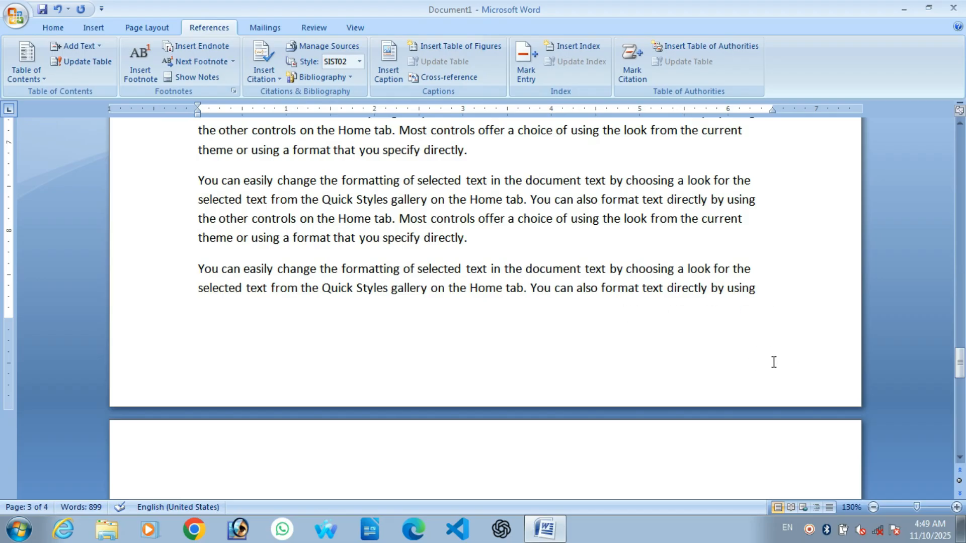
Insert a page break after the words "format text directly by using" in the Types of Computer section
click(775, 300)
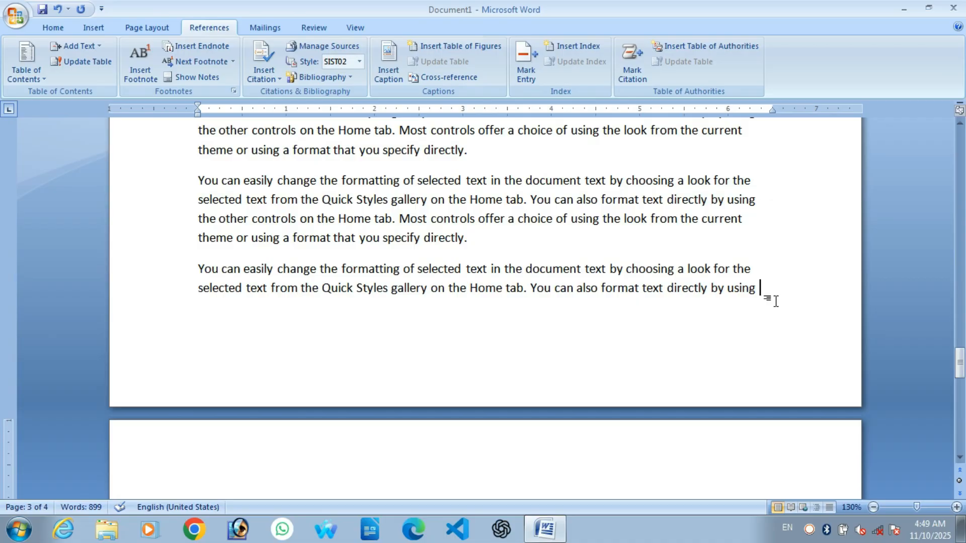
key(ctrl+Return)
scroll(152, 239, up, 7)
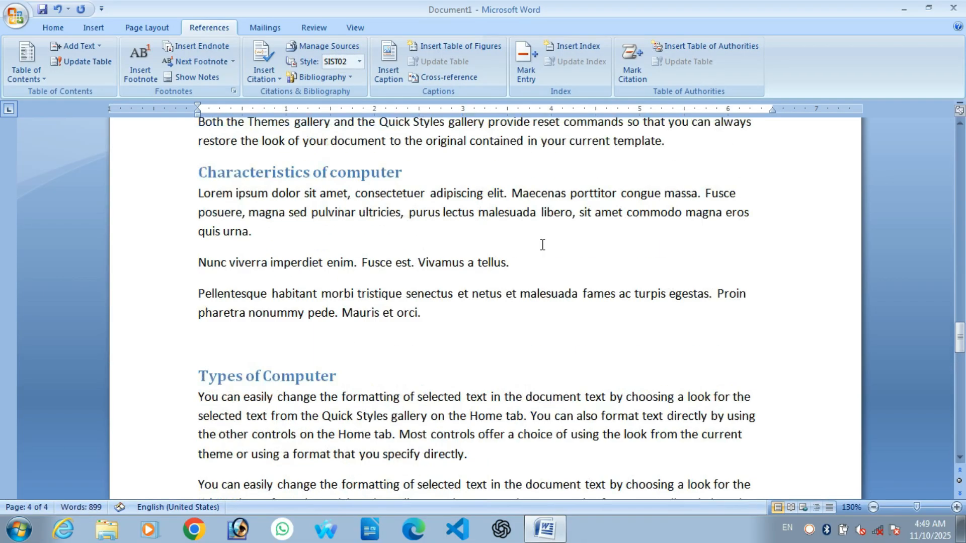
scroll(151, 239, down, 3)
click(201, 213)
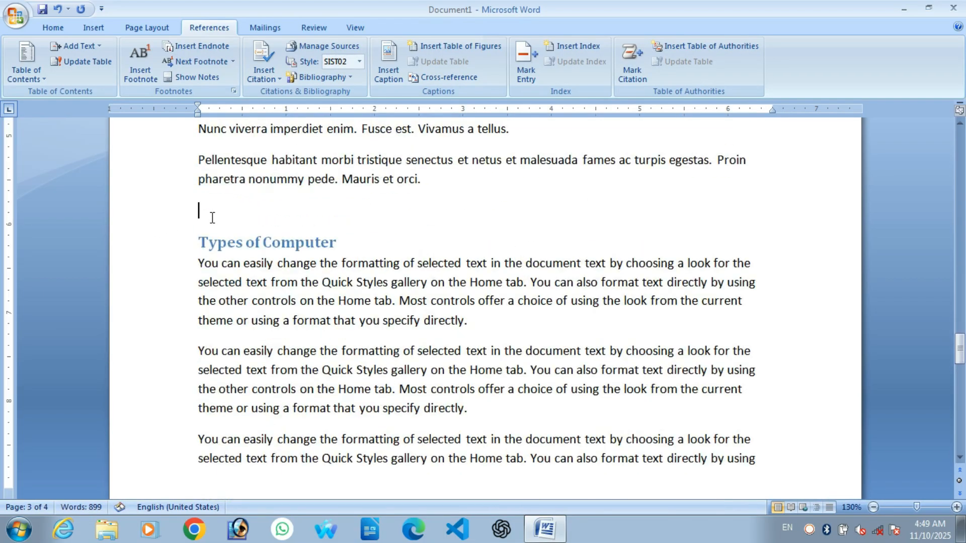
scroll(198, 191, down, 5)
key(ctrl+Return)
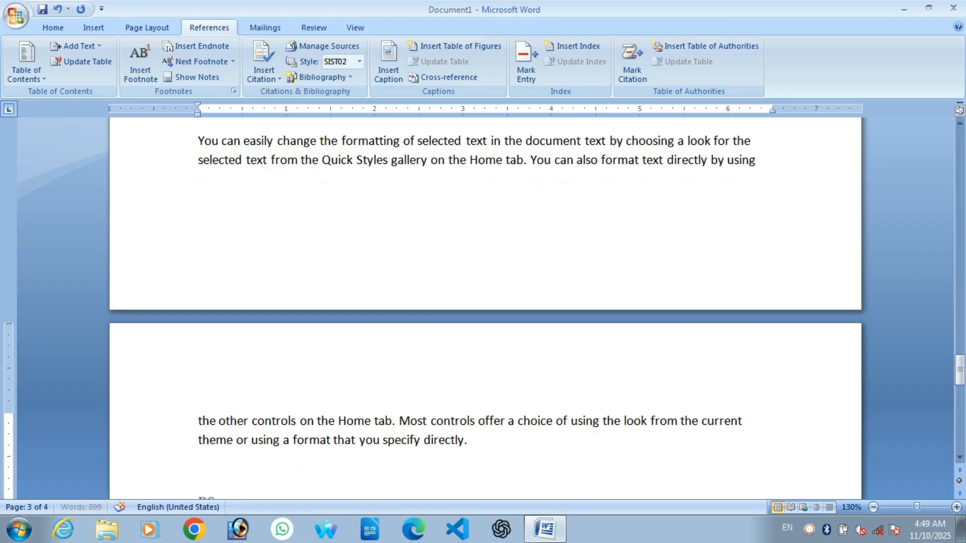
Add a right-aligned line reading "Author:" below the last text line of page 3
click(511, 215)
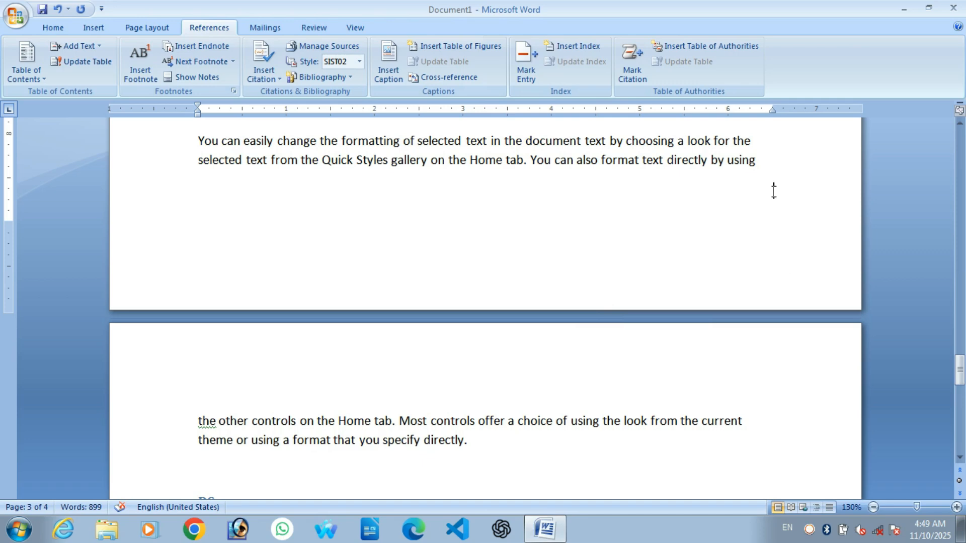
double_click(800, 209)
text(Author:)
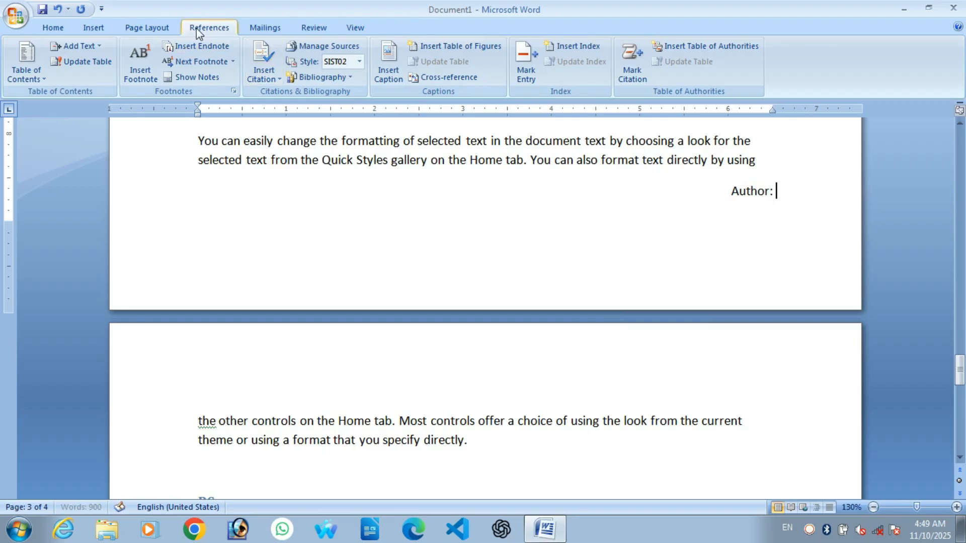
Start a new citation source for the Author line on page 3, with Book as the source type
click(266, 79)
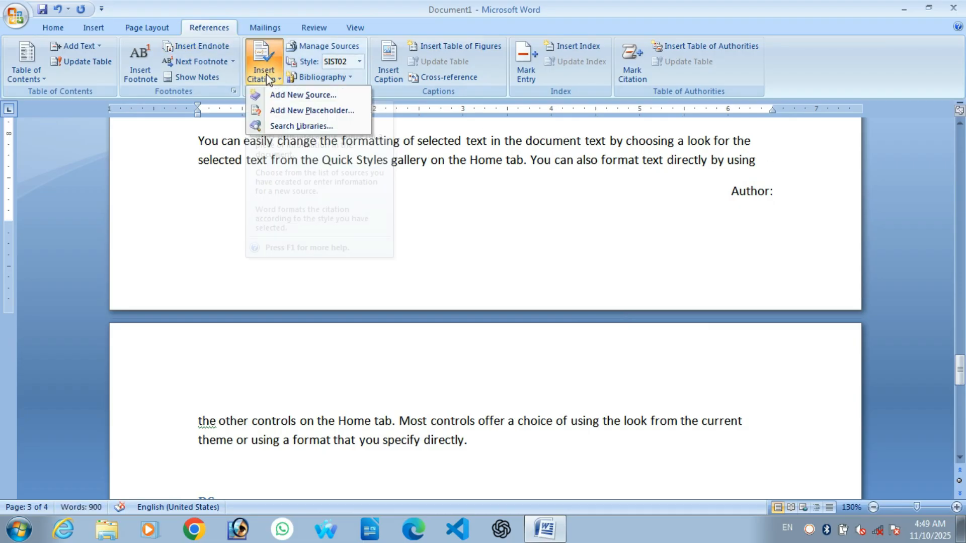
click(297, 99)
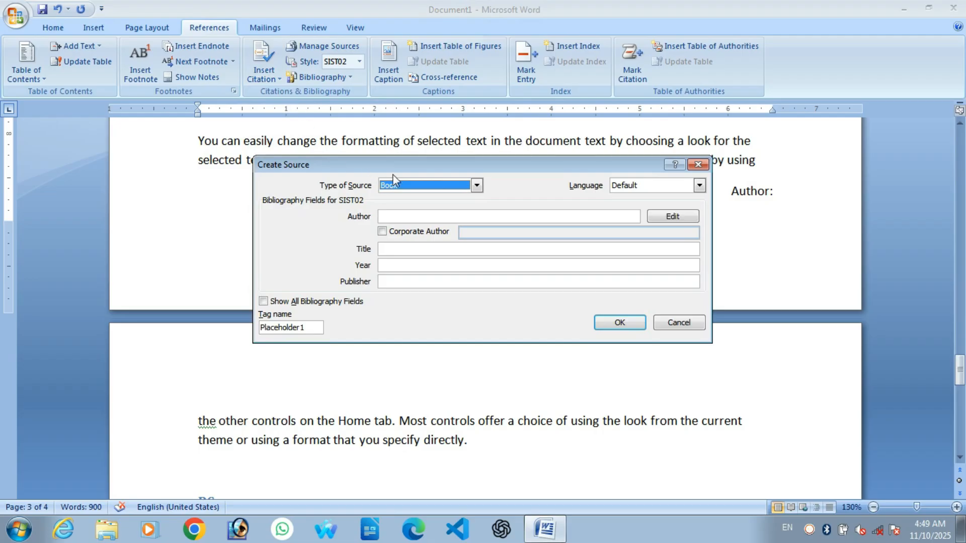
drag(392, 174, 281, 121)
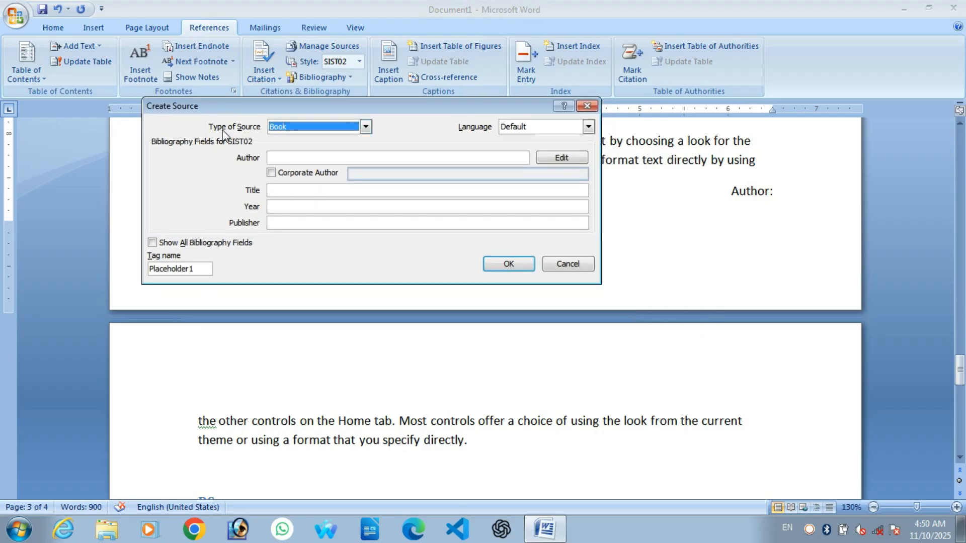
click(284, 128)
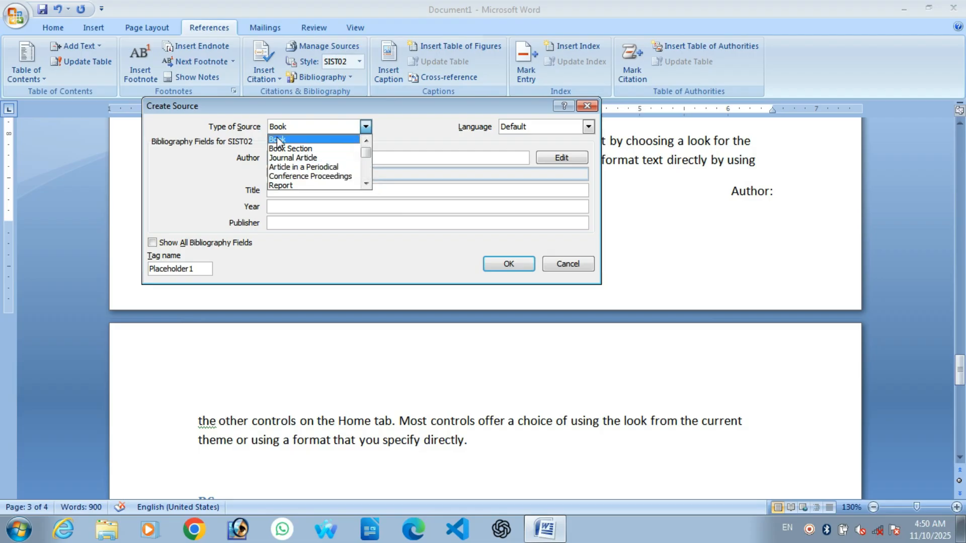
scroll(306, 162, down, 4)
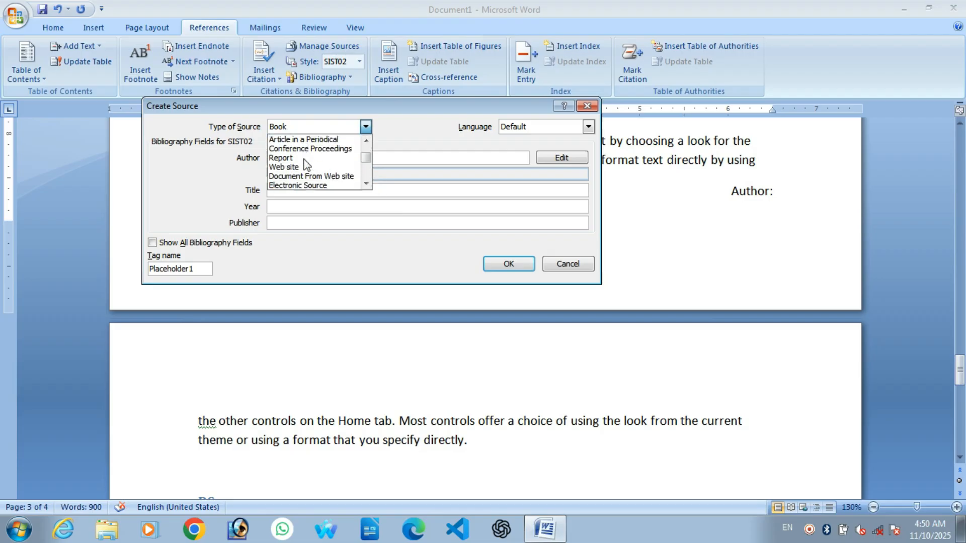
scroll(309, 168, up, 2)
scroll(310, 172, up, 2)
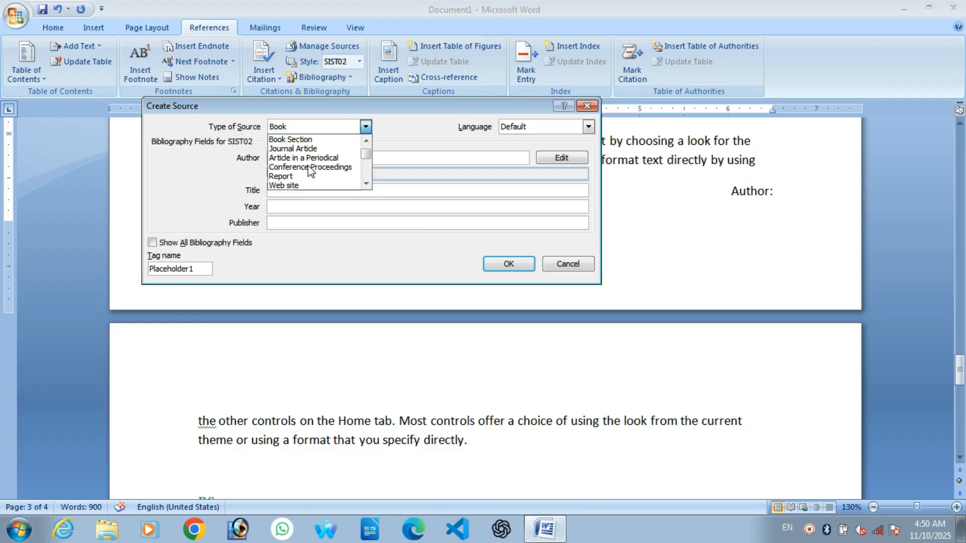
click(295, 143)
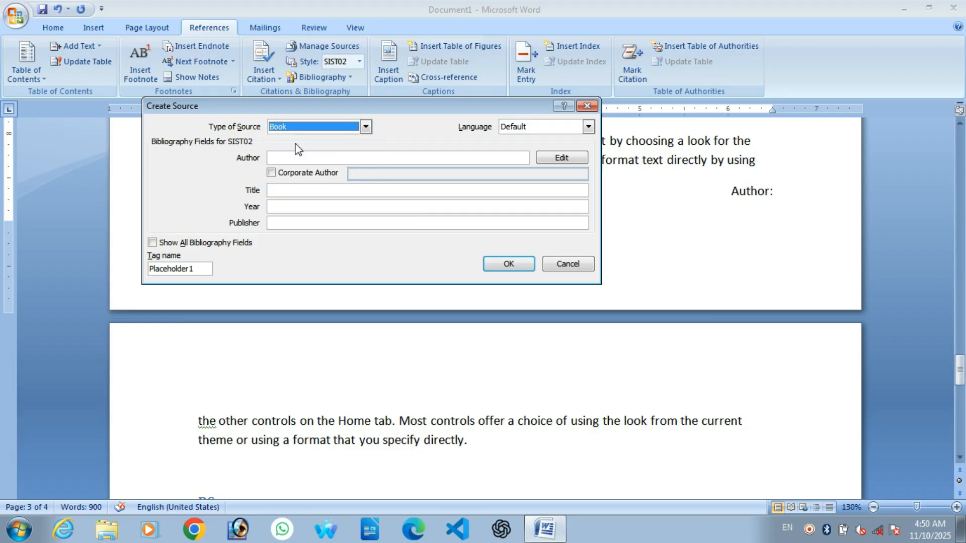
Enter the source's author name, title "Introduction of computer", year 2025 and publisher "Wordpress", and insert its citation
click(294, 157)
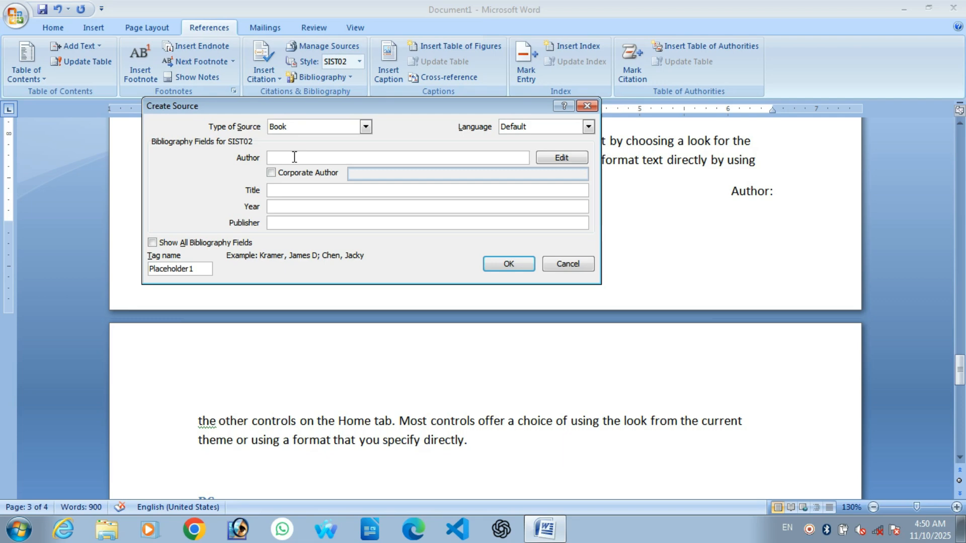
text(Prm)
click(281, 191)
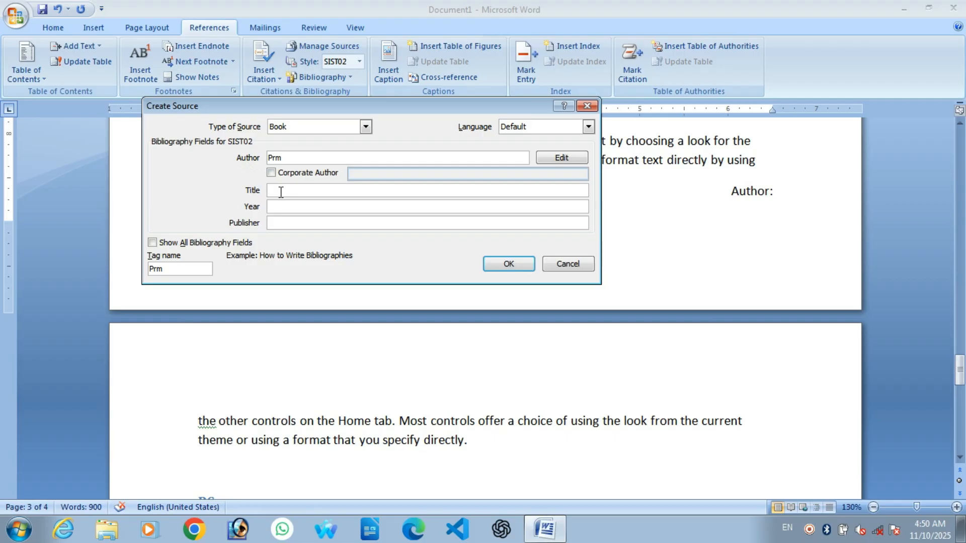
text(Introduction of oc)
text(mputer)
click(275, 208)
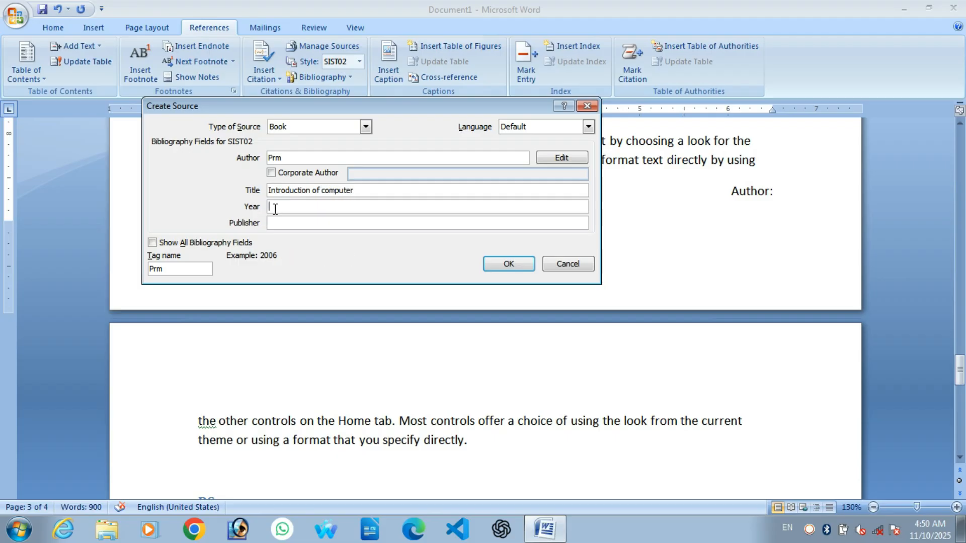
text(2025)
click(304, 221)
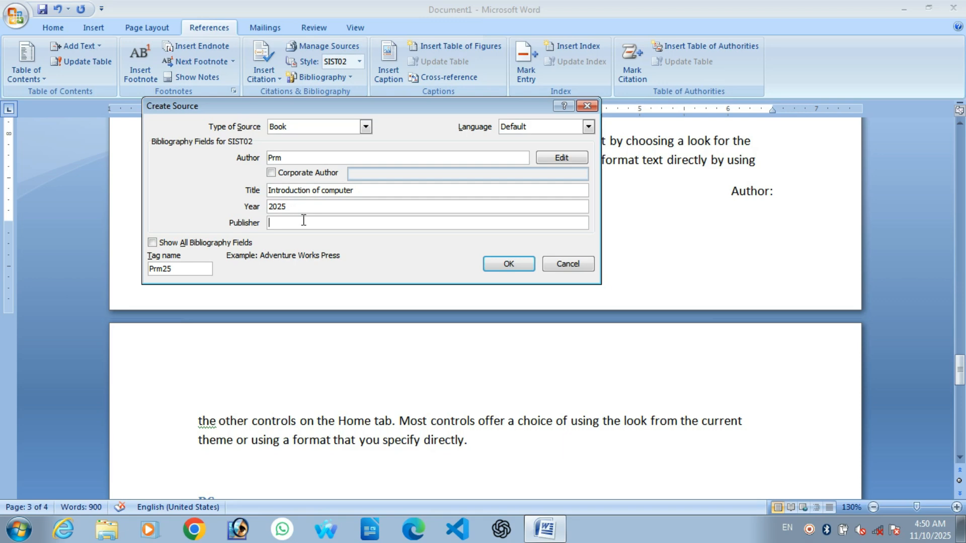
text(Wordpress)
click(509, 265)
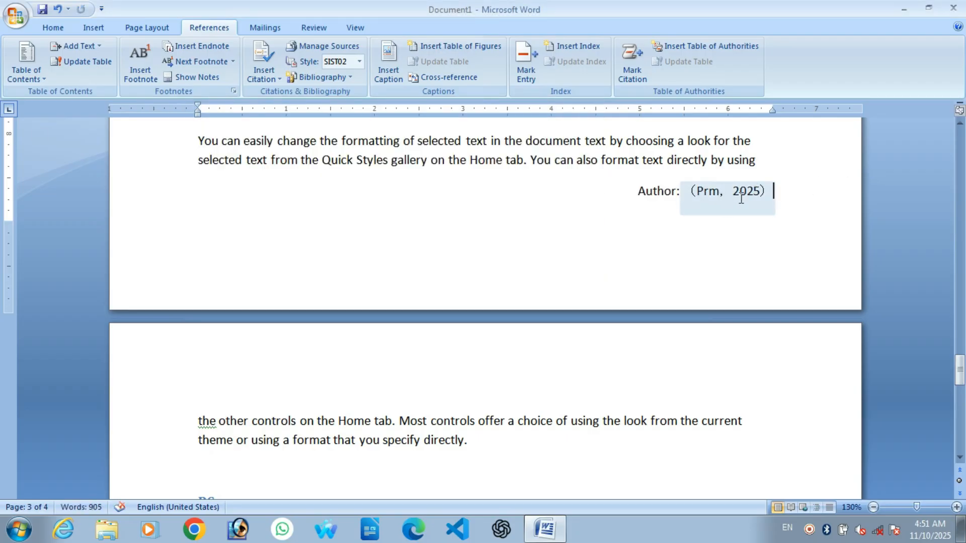
Add a right-aligned line reading "Author:" below the Mainframe computer paragraph at the end of page 4
scroll(705, 297, down, 16)
click(473, 343)
key(Return)
key(BackSpace)
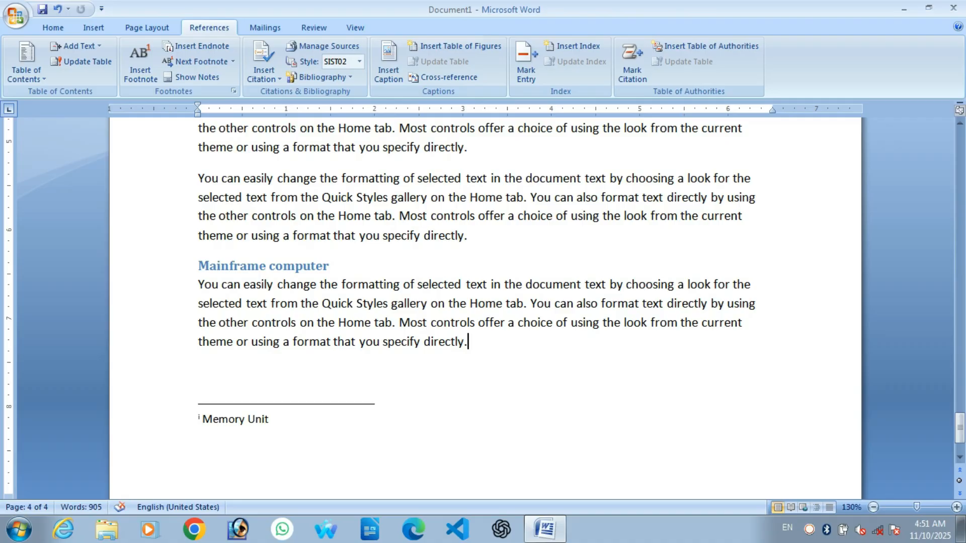
key(Return)
key(ctrl+z)
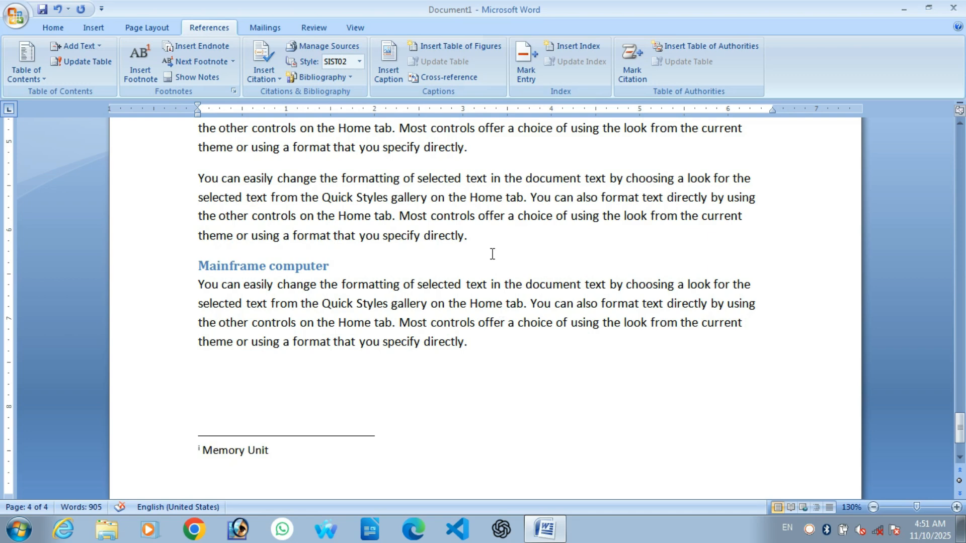
text(Author:)
Cite a new Book source on the page 4 Author line with the author's name, title "Computer", year 2025 and publisher "Wordpress"
click(263, 73)
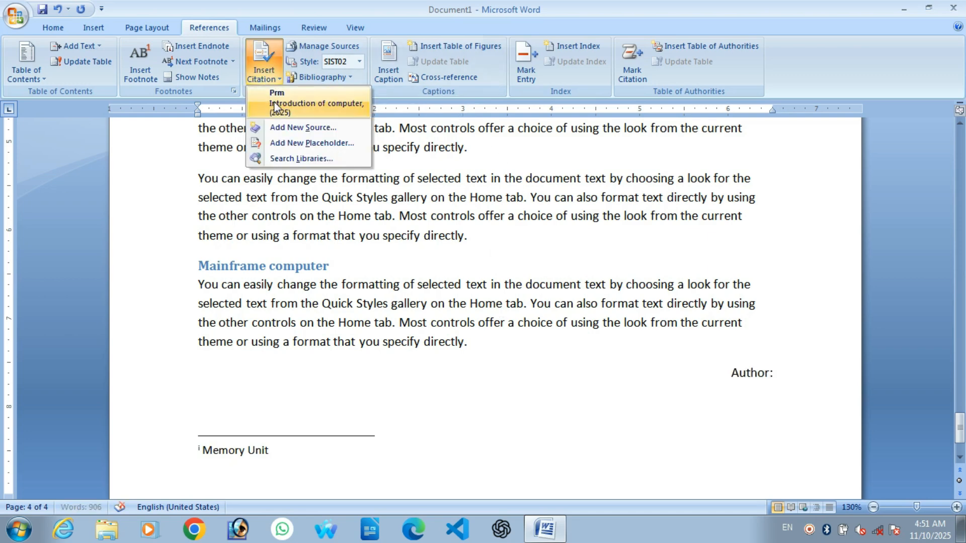
click(303, 127)
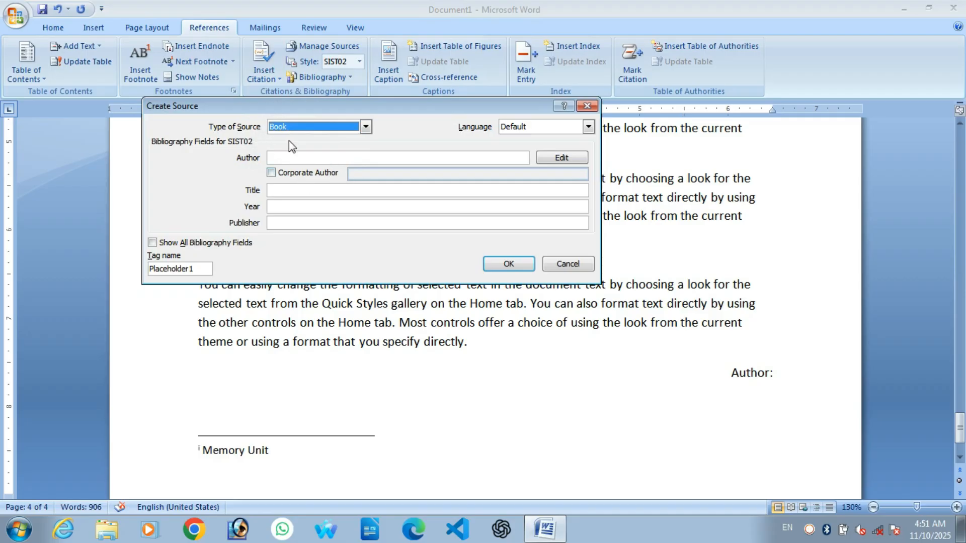
click(291, 158)
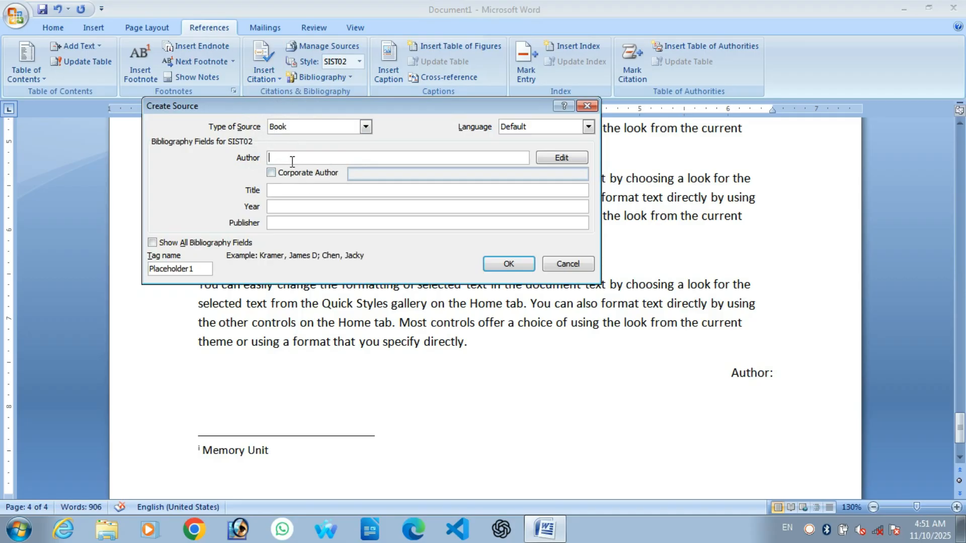
text(Suman)
click(285, 189)
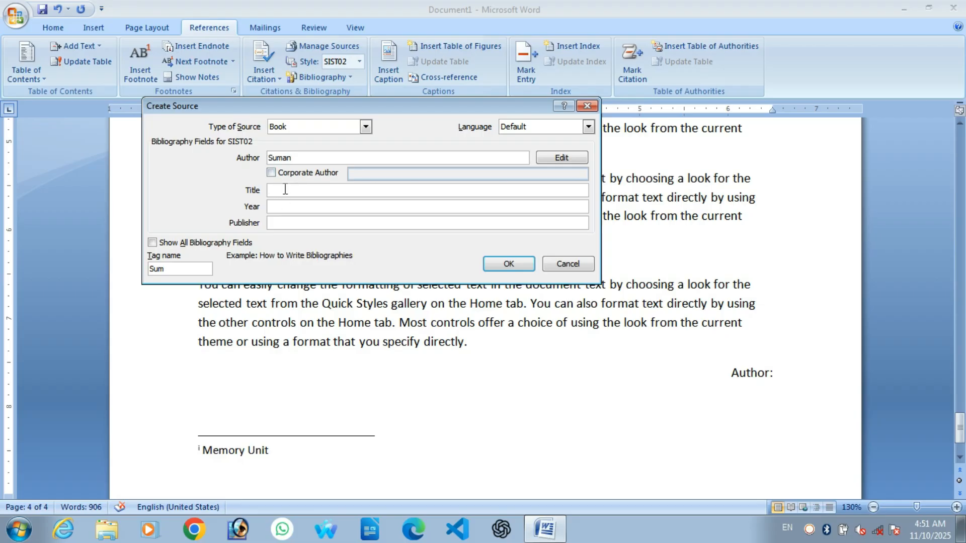
text(Computer)
key(Tab)
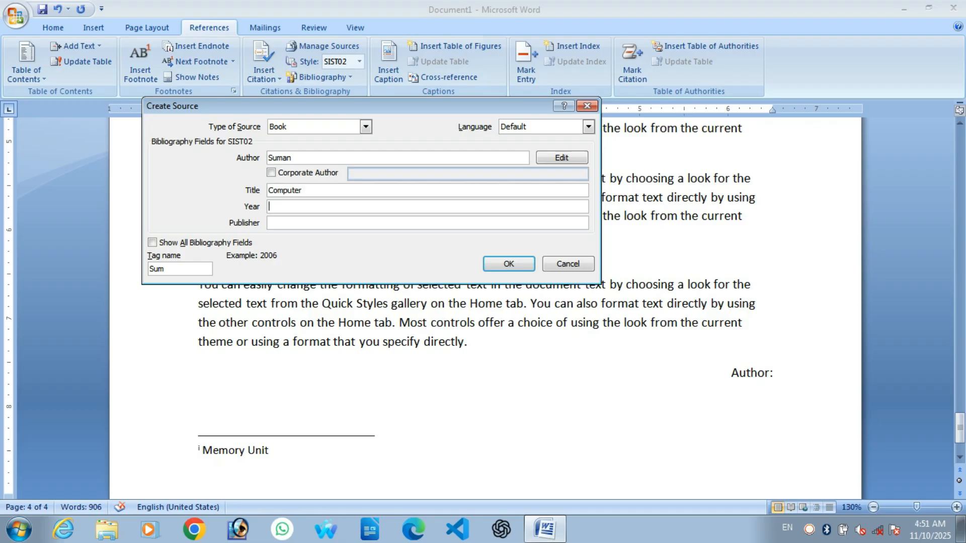
text(2025)
click(303, 224)
text(Wor)
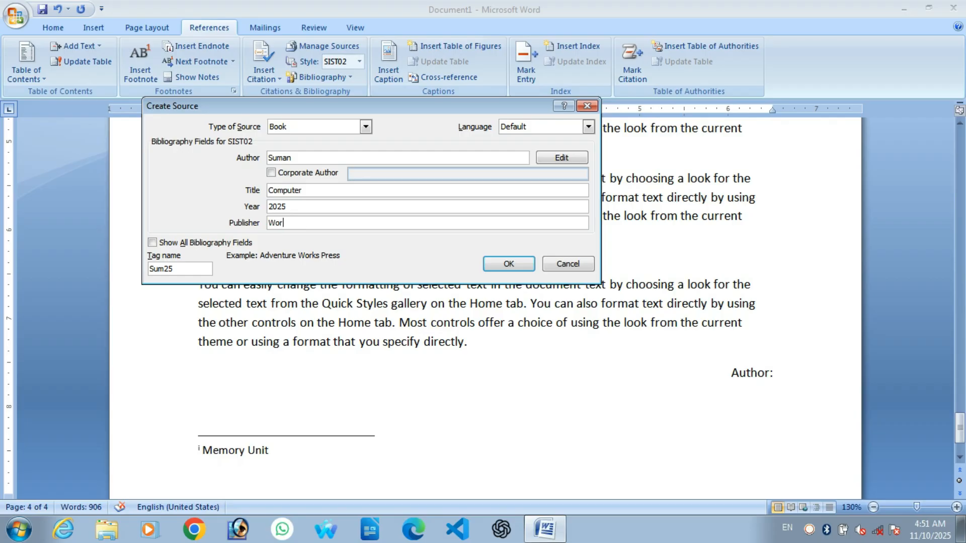
text(dpress)
click(505, 263)
Review the document's cited sources in the Source Manager, including the editable details of the "Computer" book source
scroll(669, 426, up, 12)
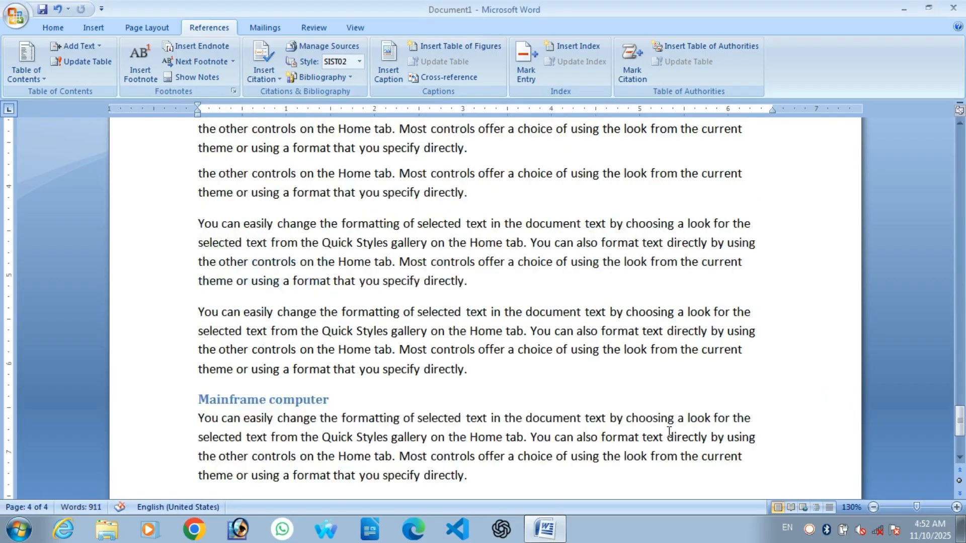
scroll(669, 412, up, 3)
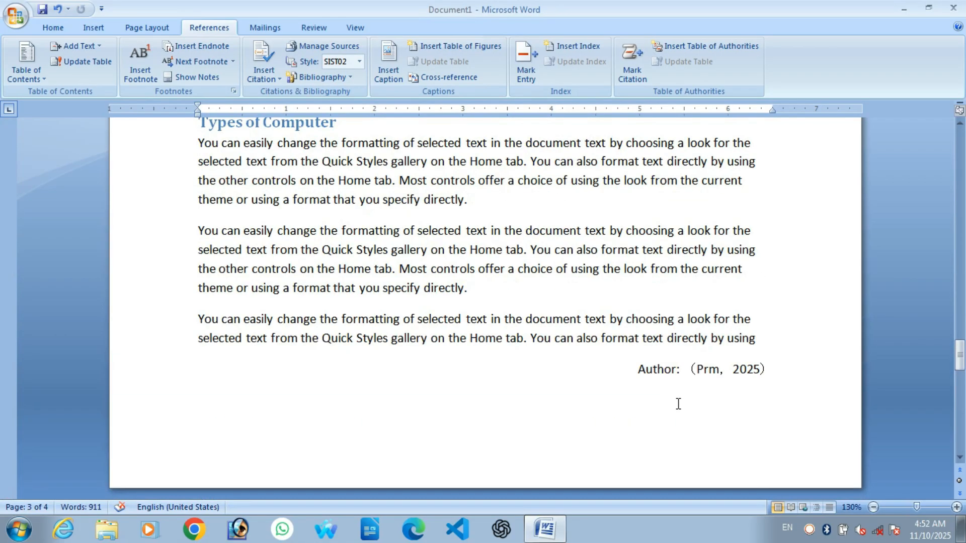
click(345, 48)
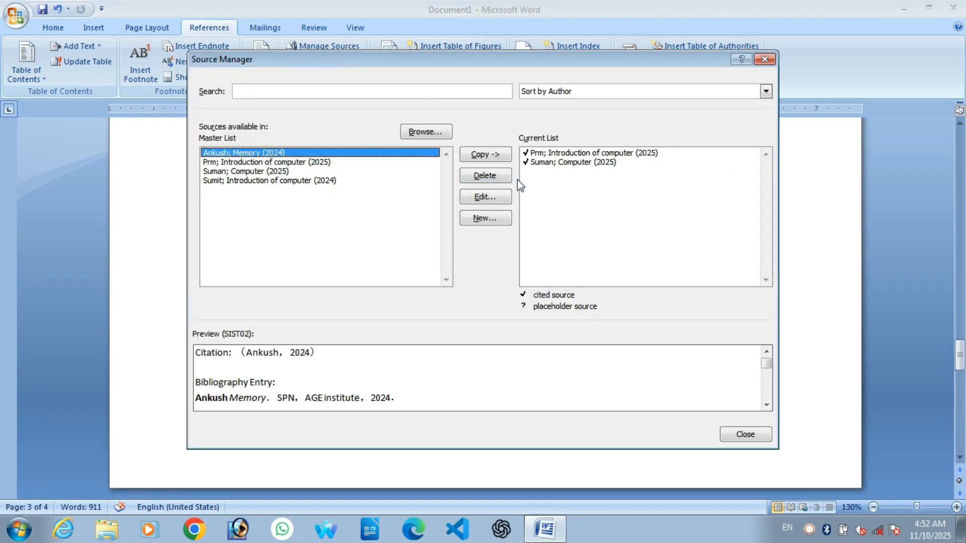
click(571, 156)
click(569, 162)
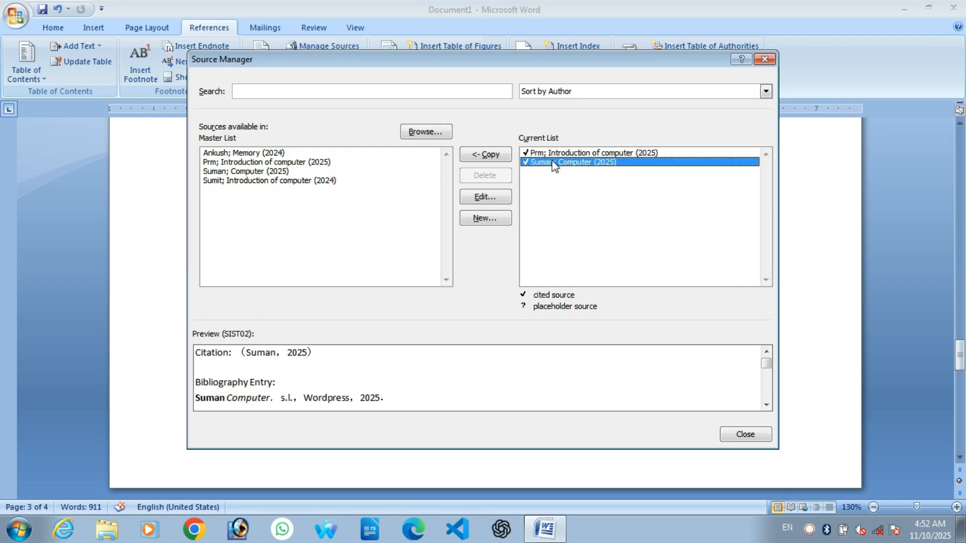
click(491, 196)
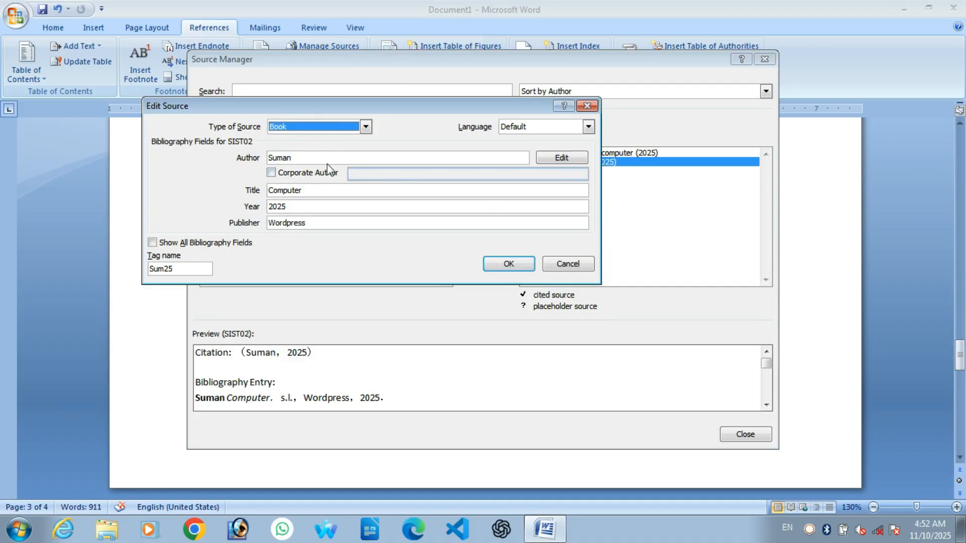
click(507, 263)
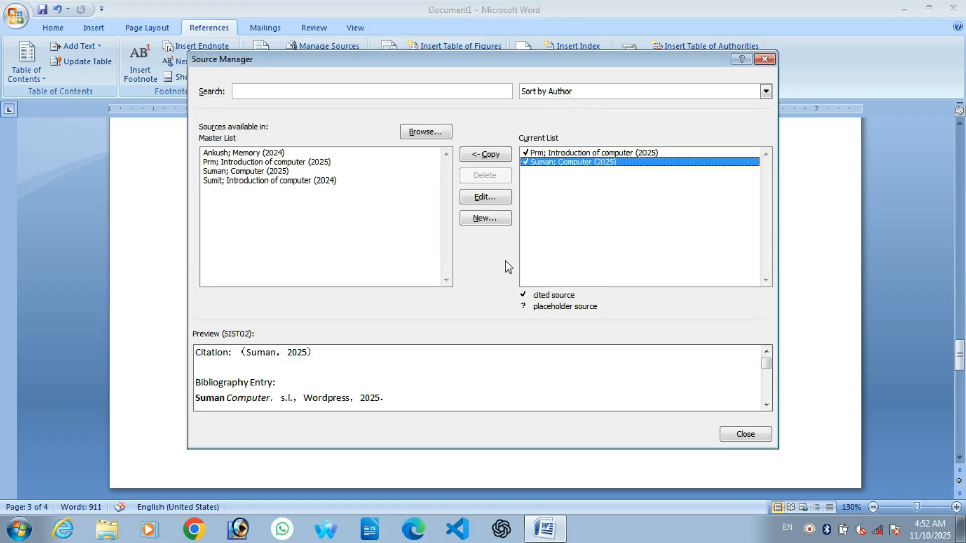
click(765, 59)
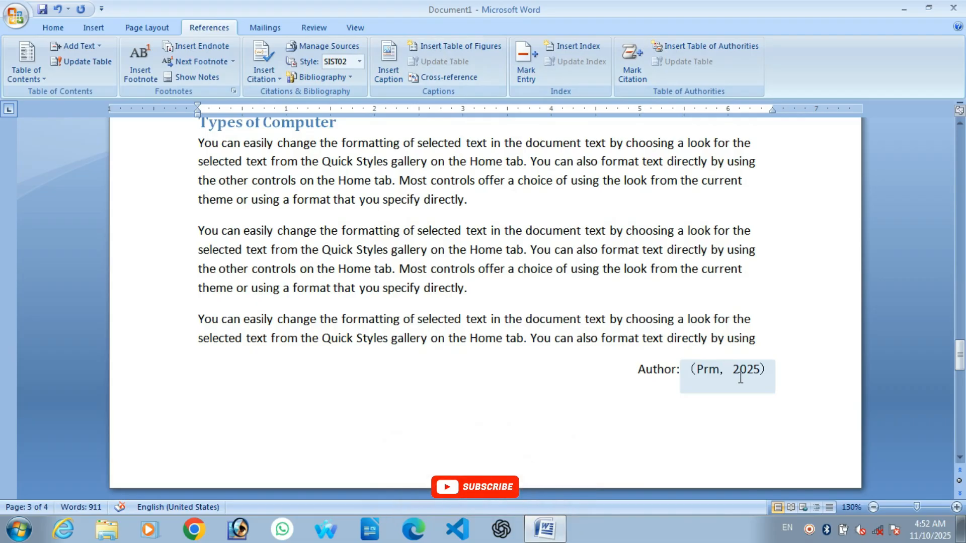
Try the Chicago and ISO 690 - Numerical Reference citation styles on the document's citations
click(358, 62)
click(347, 89)
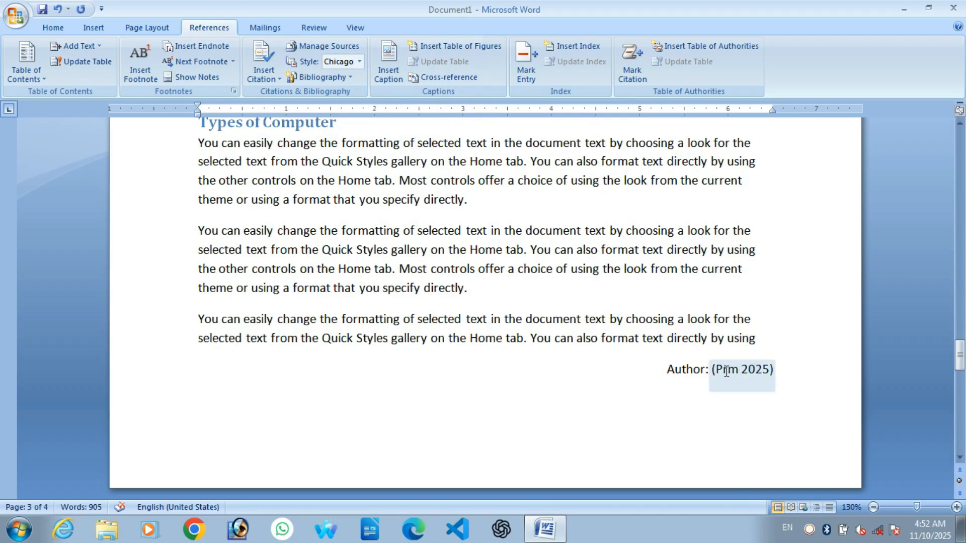
click(359, 62)
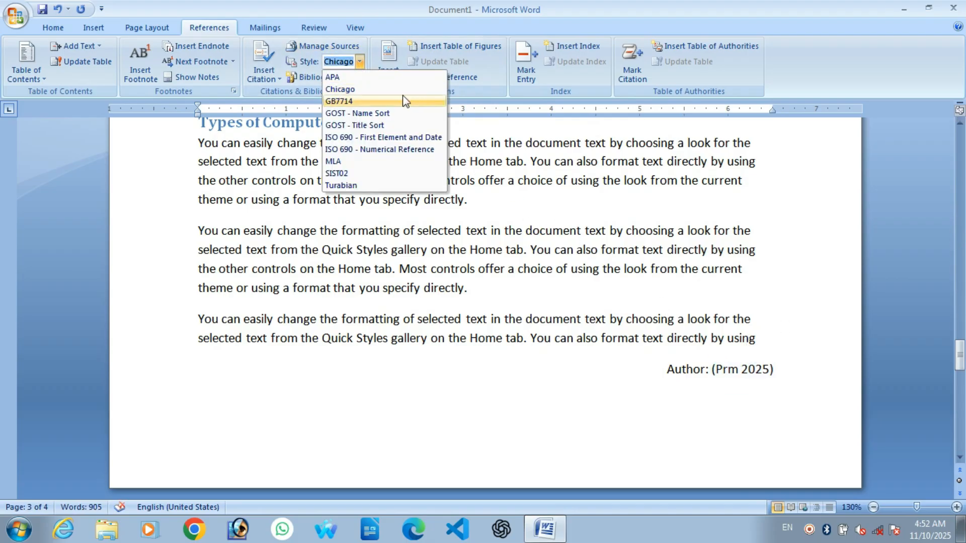
click(398, 150)
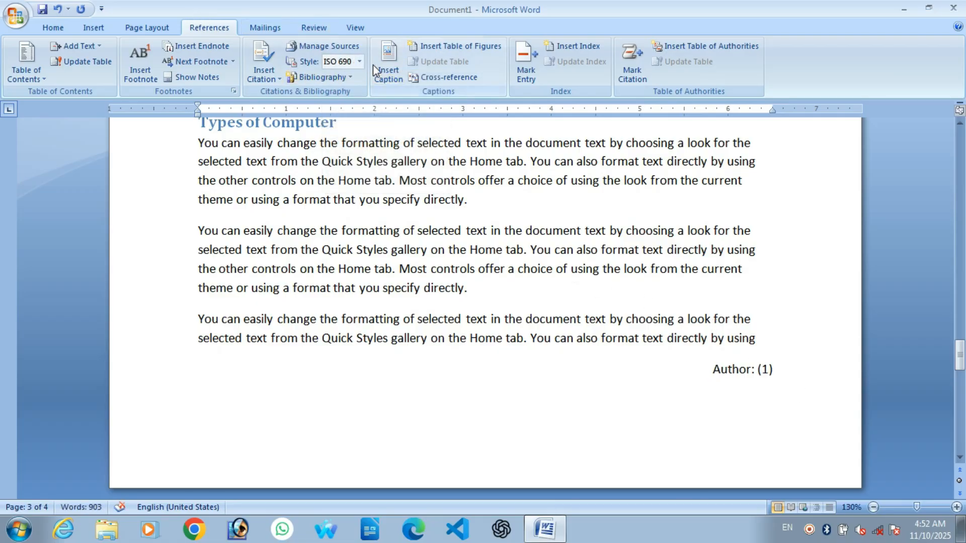
Set the citation style to MLA and check the citation on the page 4 Author line
click(359, 62)
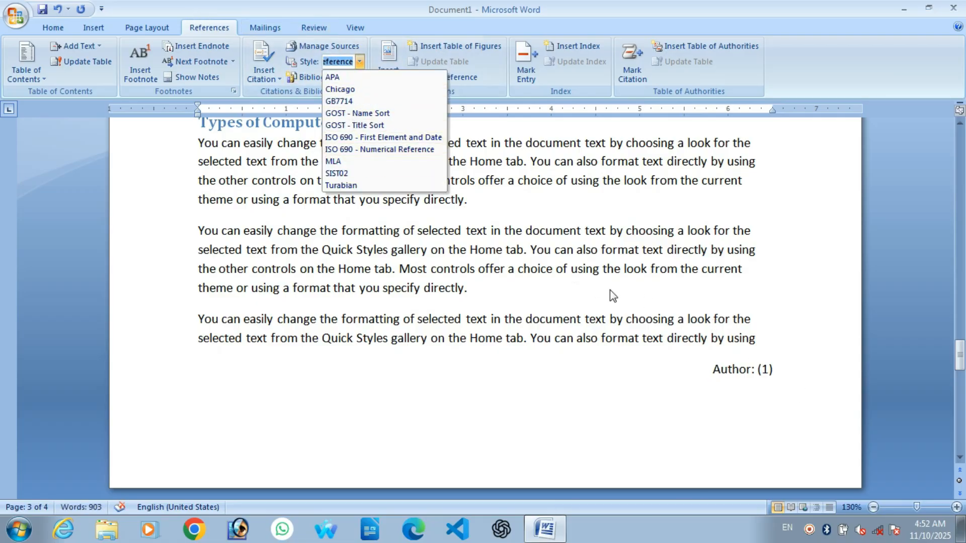
click(383, 162)
scroll(754, 357, down, 5)
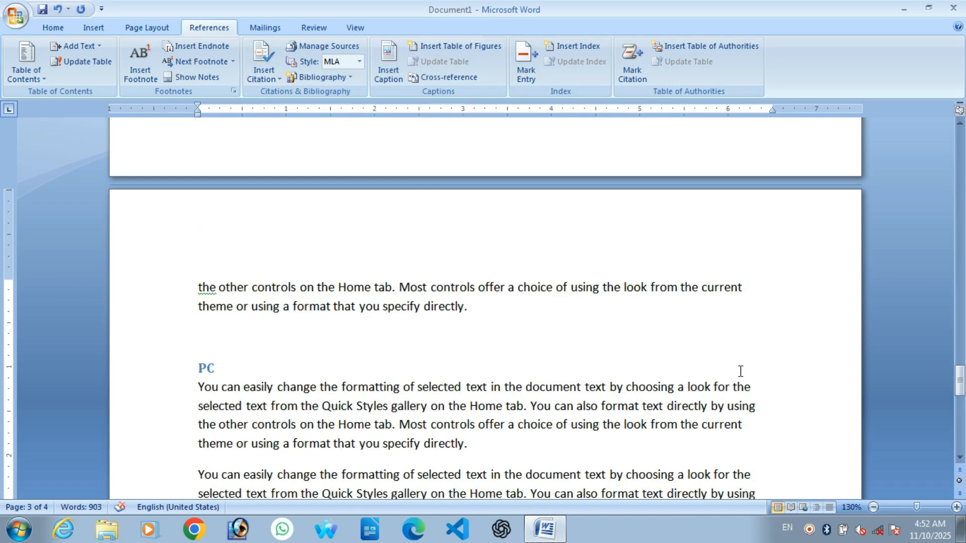
scroll(740, 371, down, 10)
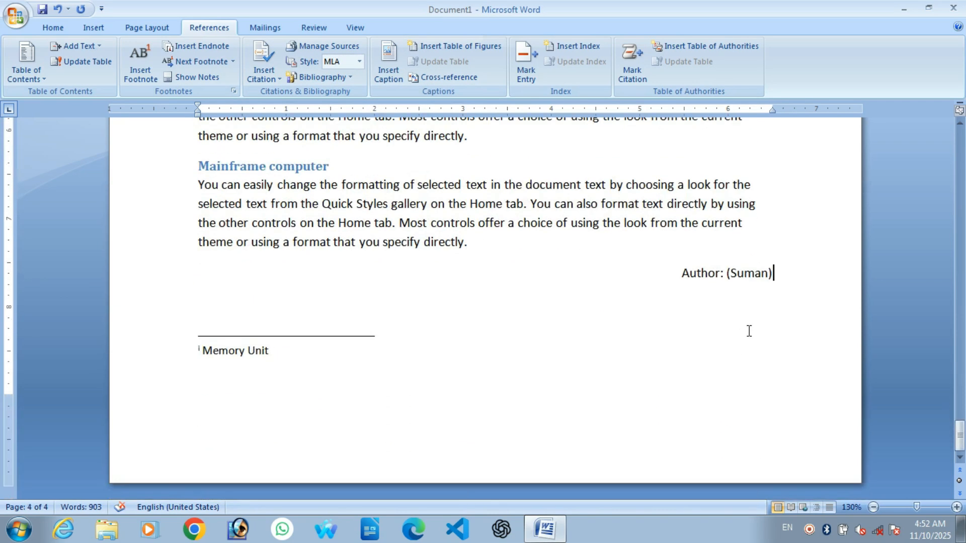
scroll(739, 327, up, 5)
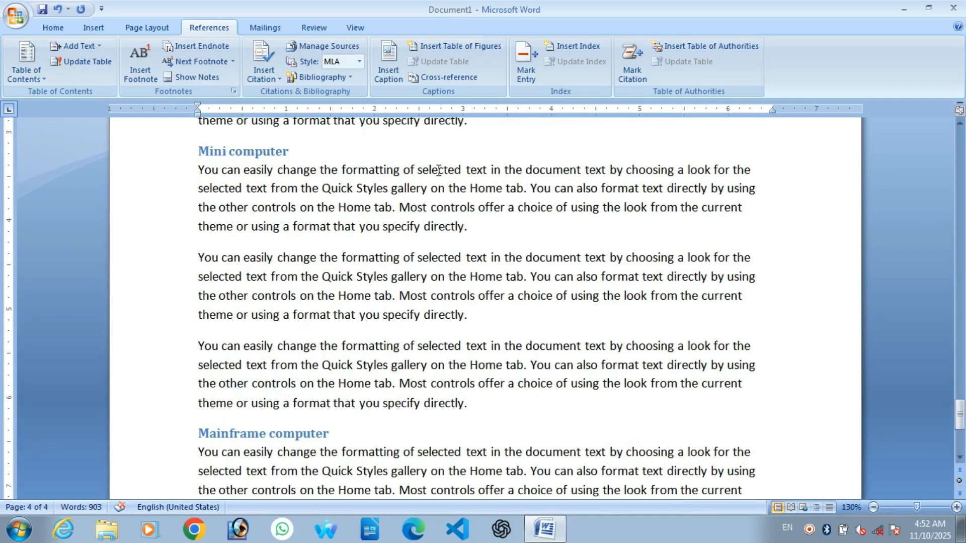
scroll(438, 170, up, 5)
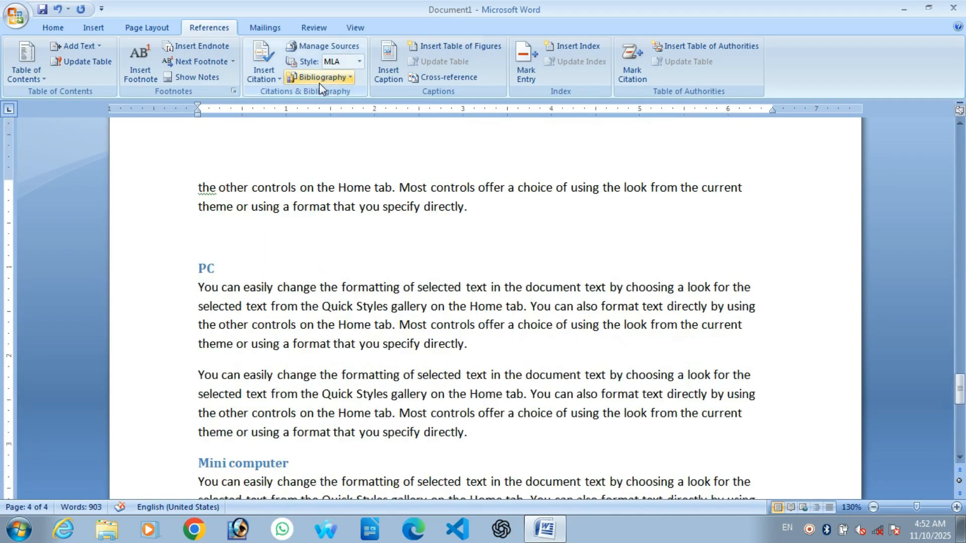
Start a new blank page 5 with a page break after the Author line at the end of page 4
scroll(460, 274, down, 9)
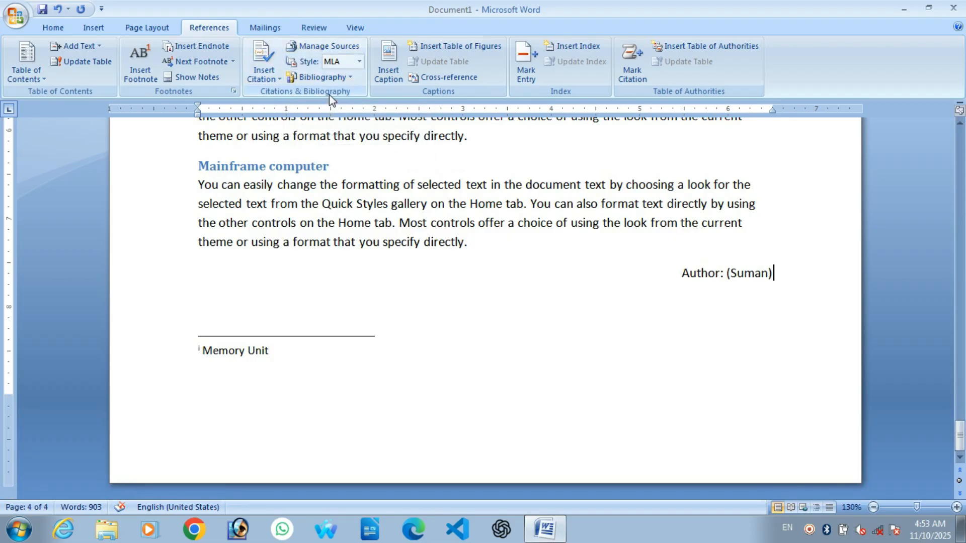
key(Return)
key(ctrl+Return)
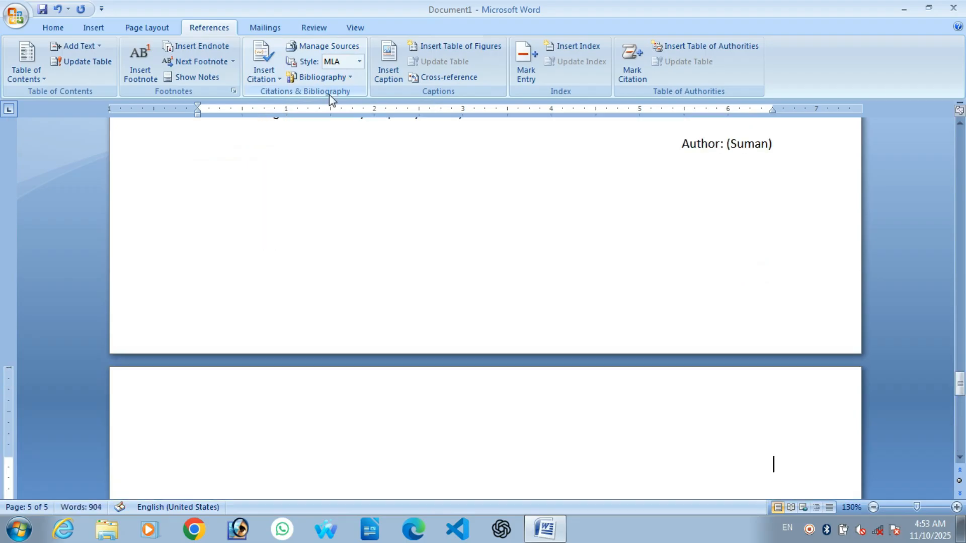
Insert the built-in Bibliography of the document's cited sources on the blank page 5
scroll(329, 95, down, 3)
scroll(306, 447, down, 6)
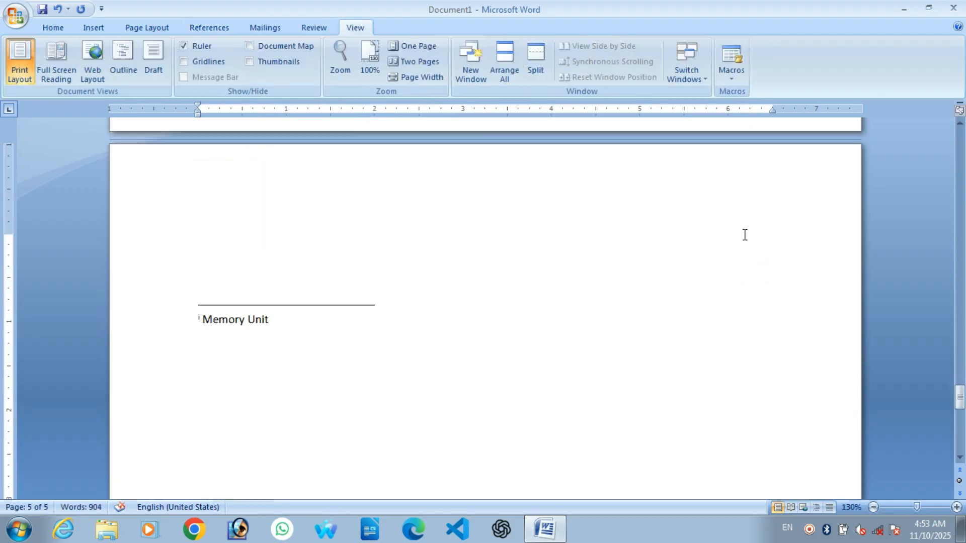
double_click(750, 236)
scroll(198, 75, up, 3)
click(322, 77)
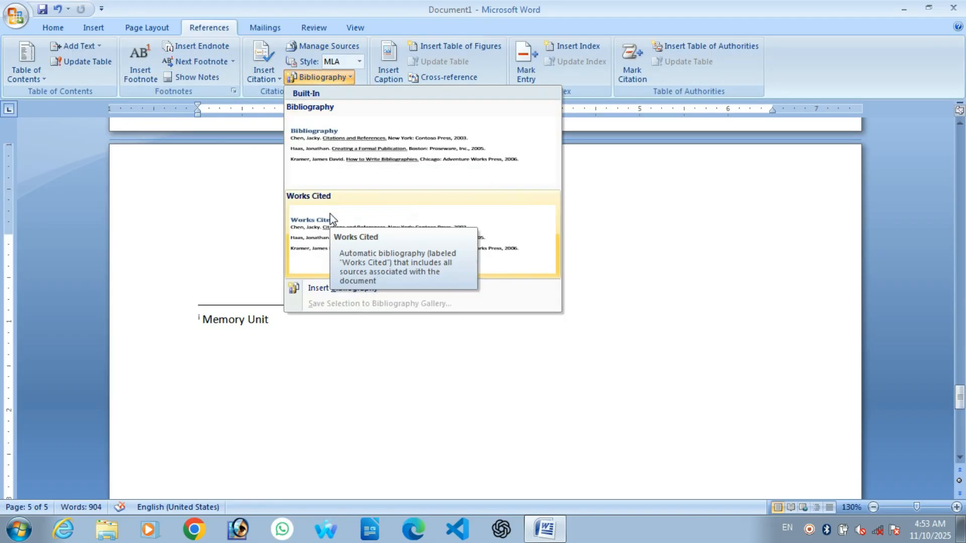
click(352, 160)
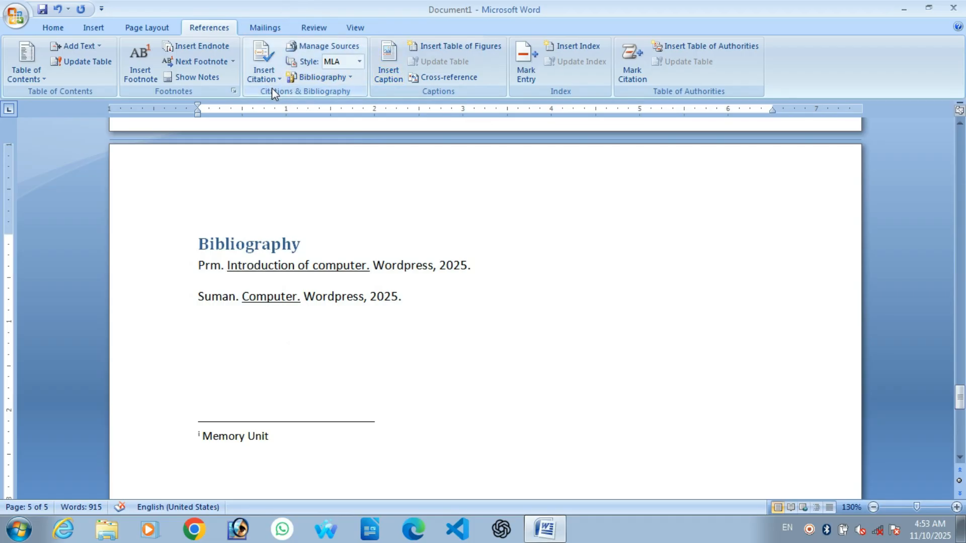
scroll(415, 186, up, 2)
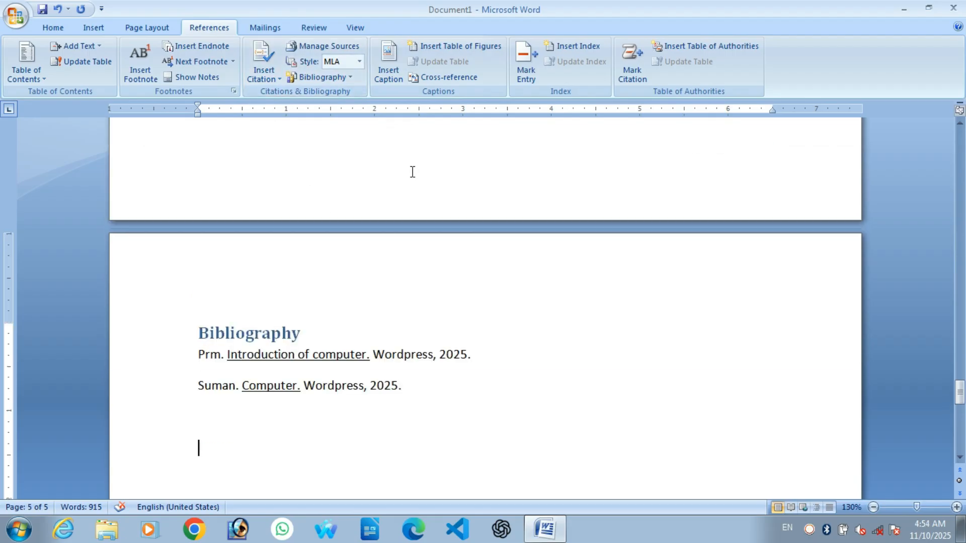